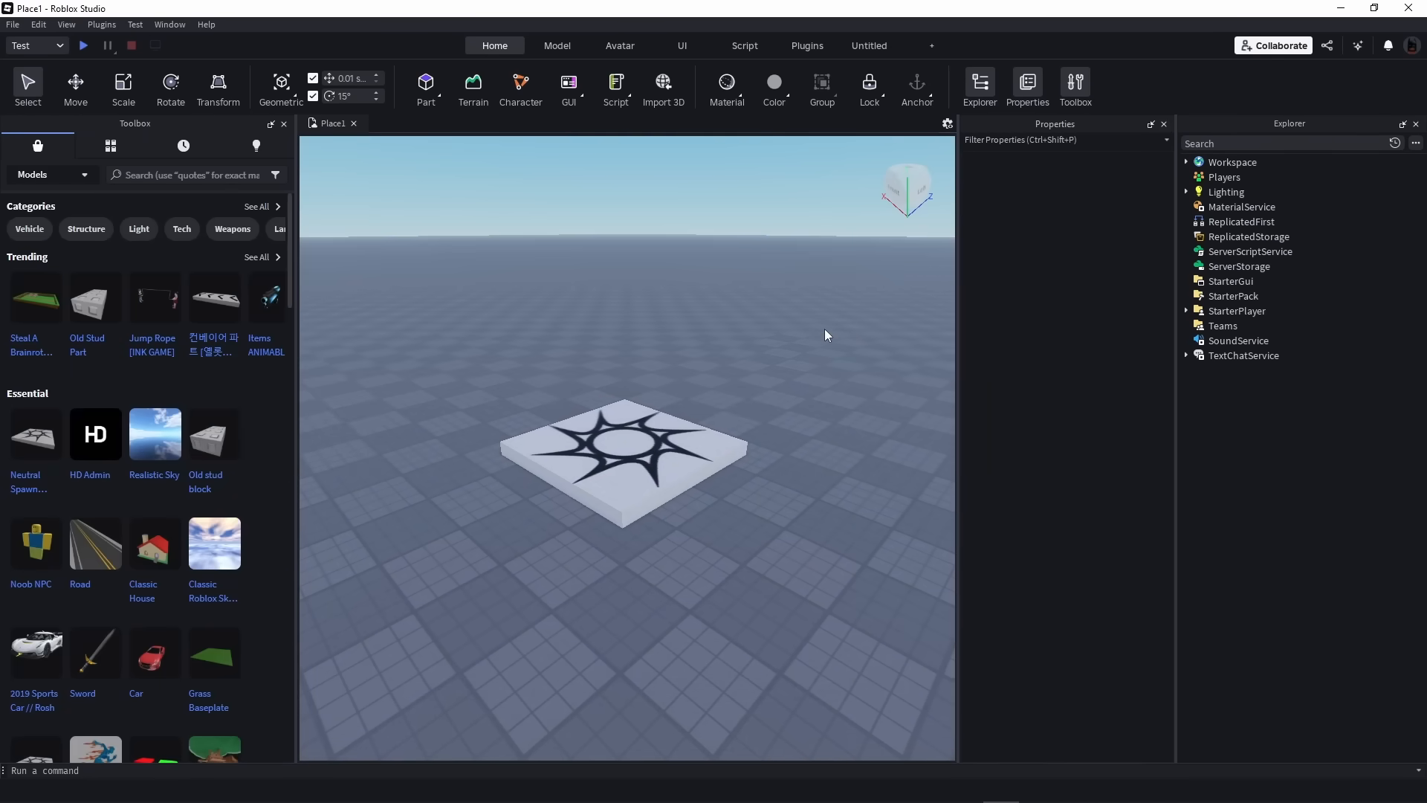
Change the Baseplate's BrickColor to Dark green after trying Shamrock, and deselect it
{"action": "left_click", "coordinate": [1184, 162]}
{"action": "left_click", "coordinate": [1255, 221]}
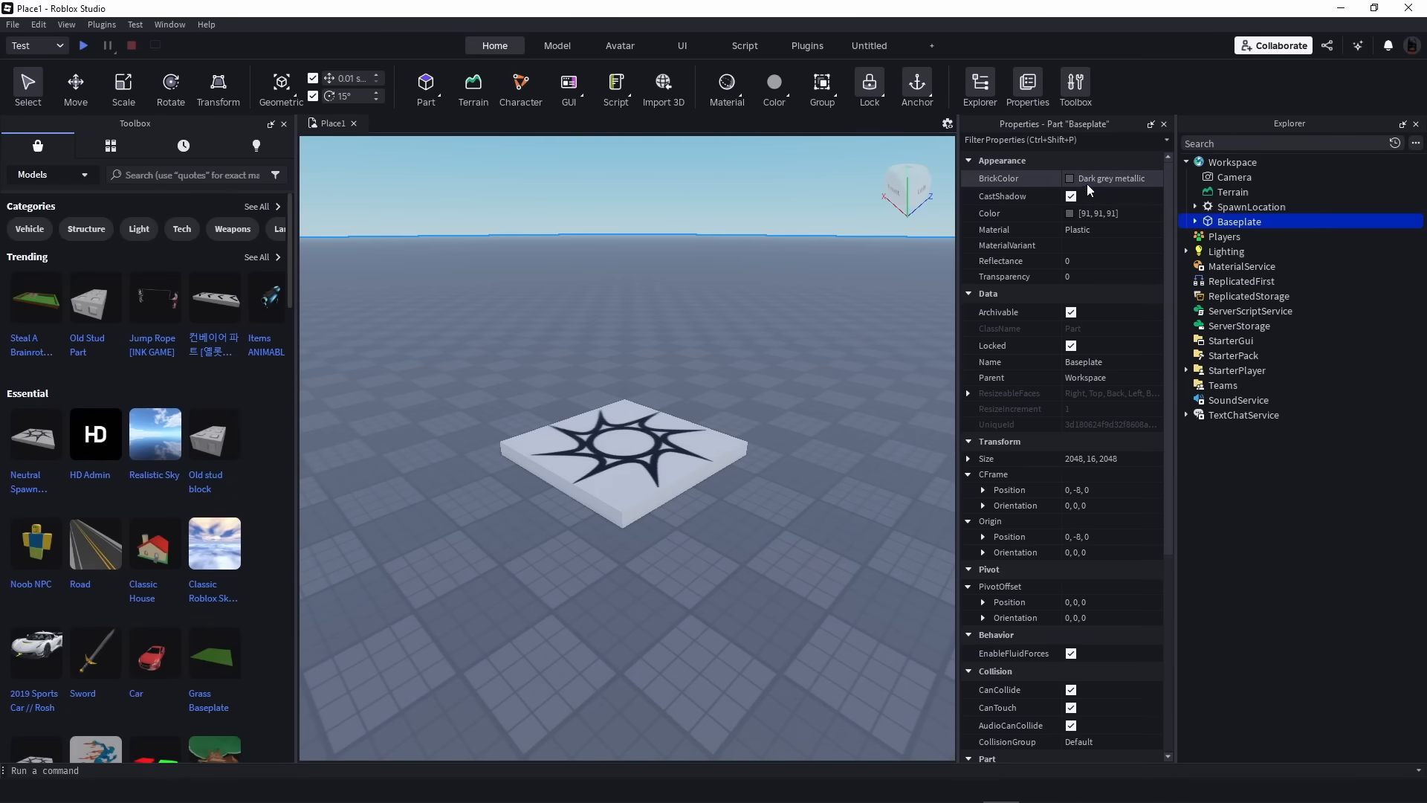
{"action": "left_click", "coordinate": [1087, 180]}
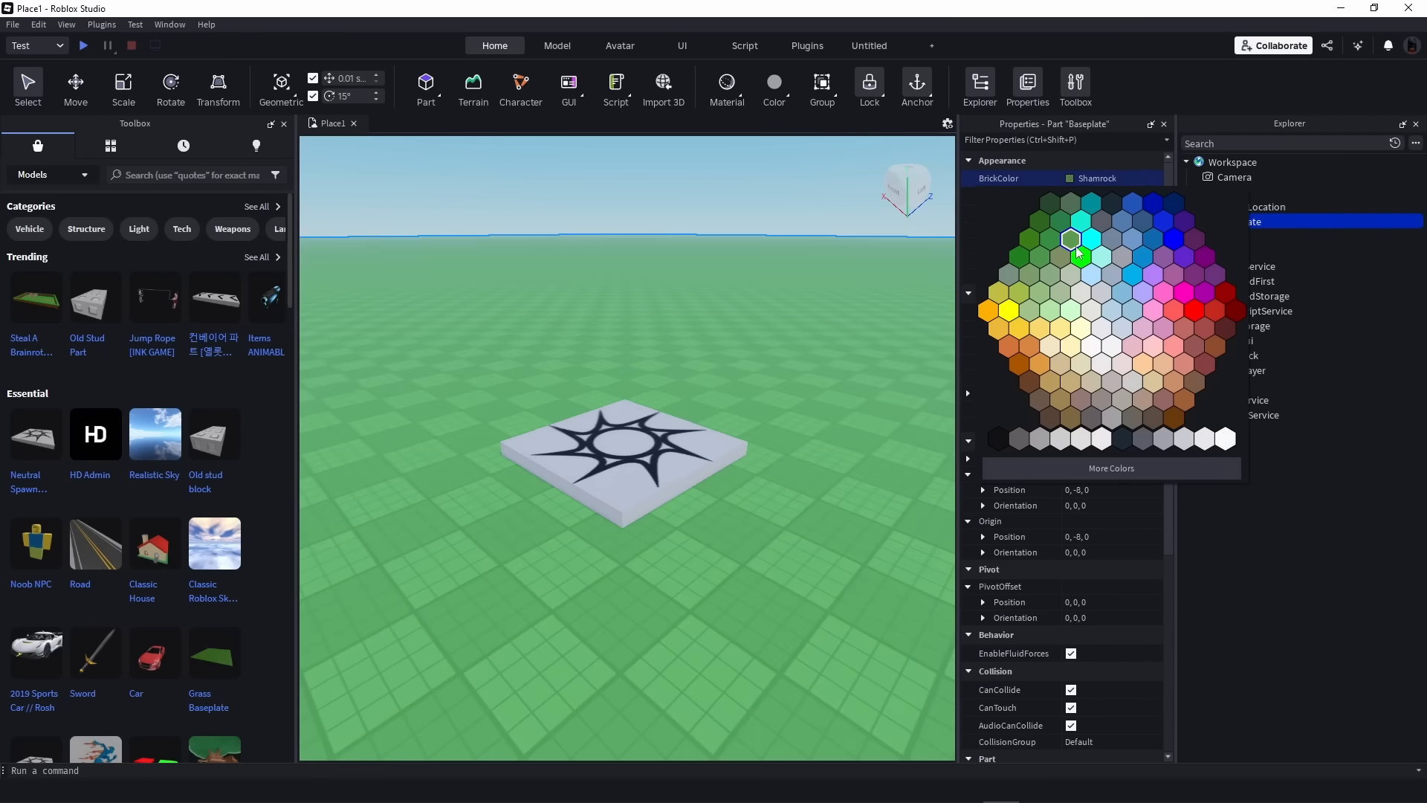
{"action": "left_click", "coordinate": [1074, 239]}
{"action": "left_click", "coordinate": [1072, 176]}
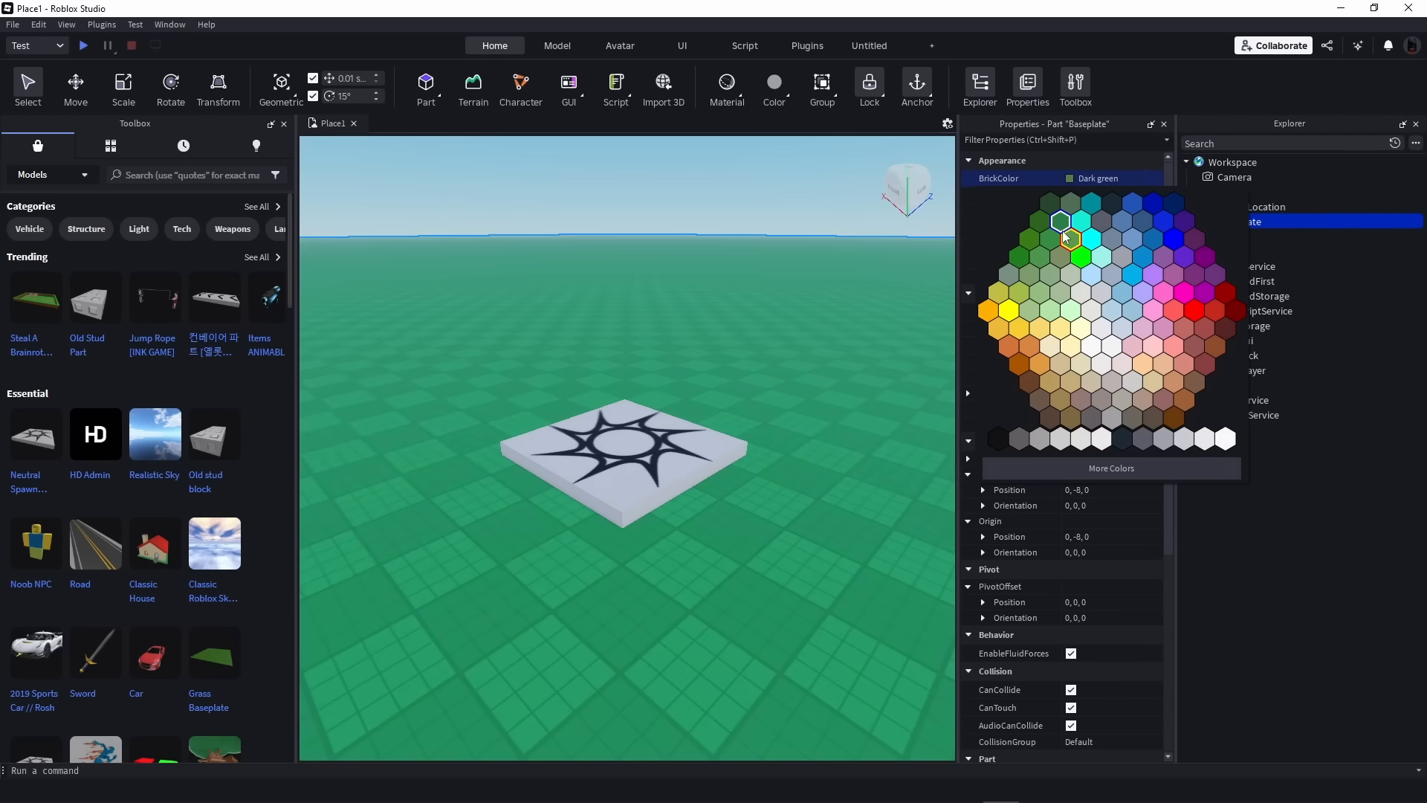
{"action": "left_click", "coordinate": [1063, 229]}
{"action": "left_click", "coordinate": [835, 424]}
{"action": "right_click_drag", "start_coordinate": [859, 466], "coordinate": [869, 451]}
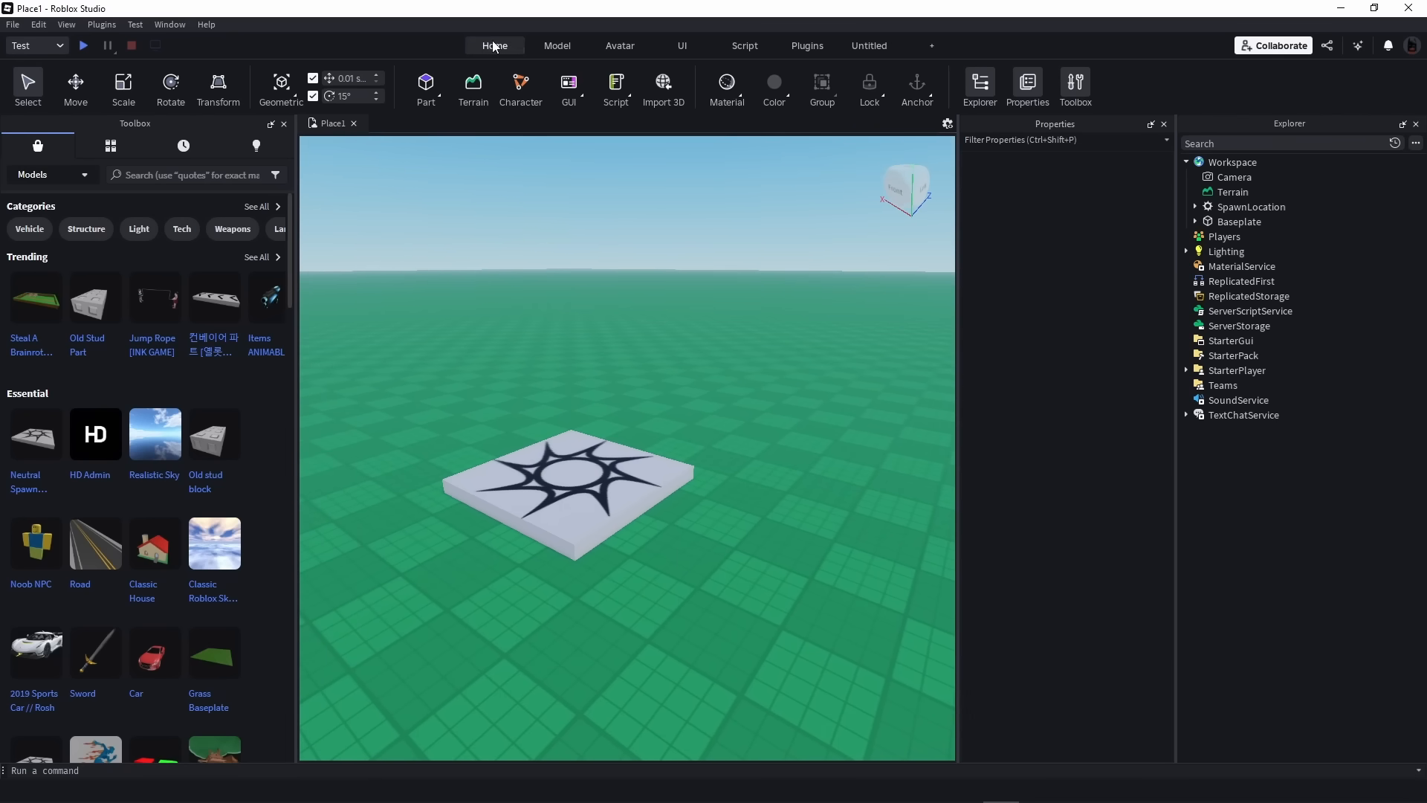
Search the Toolbox models for "r15 rig"
{"action": "left_click", "coordinate": [1080, 86]}
{"action": "left_click", "coordinate": [1080, 87]}
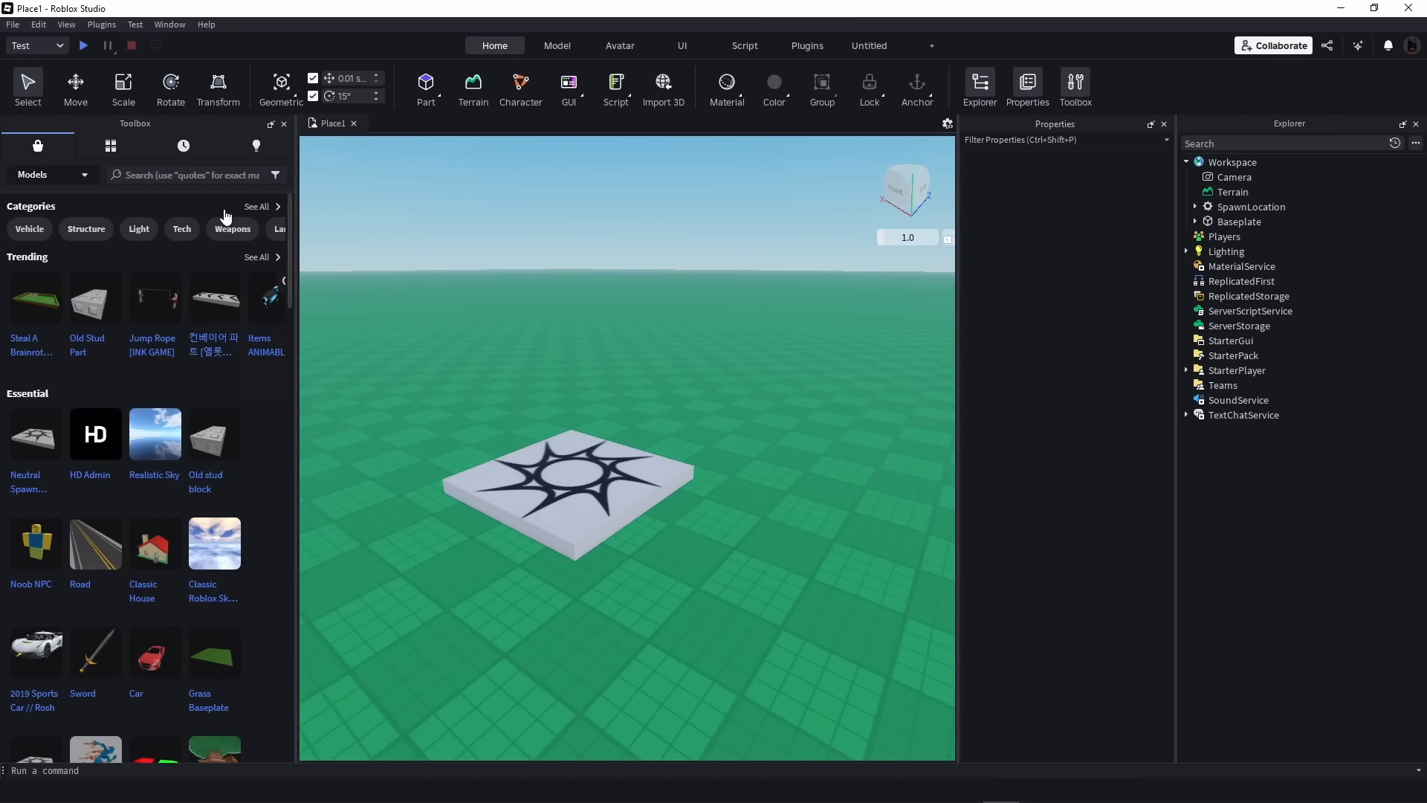
{"action": "left_click", "coordinate": [85, 176]}
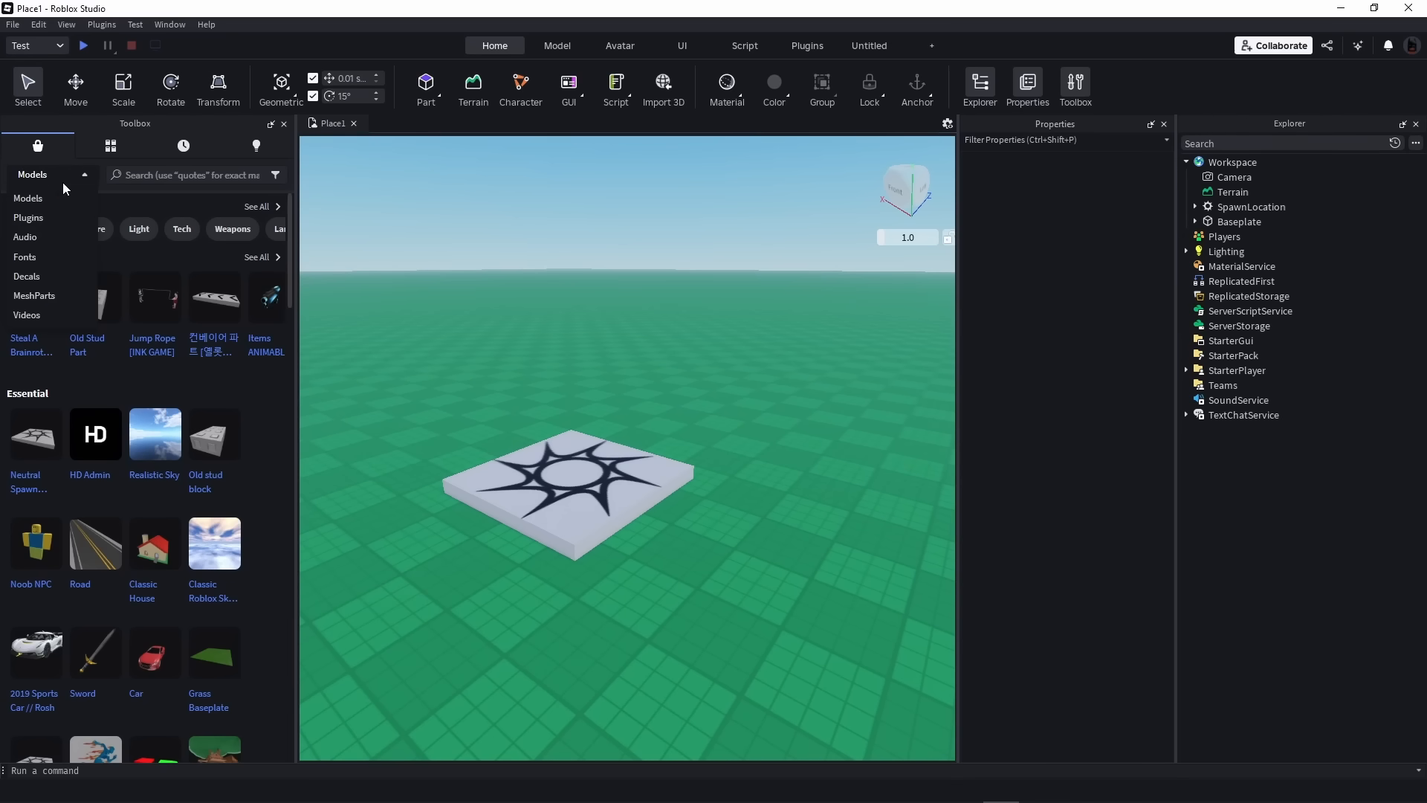
{"action": "left_click", "coordinate": [148, 172]}
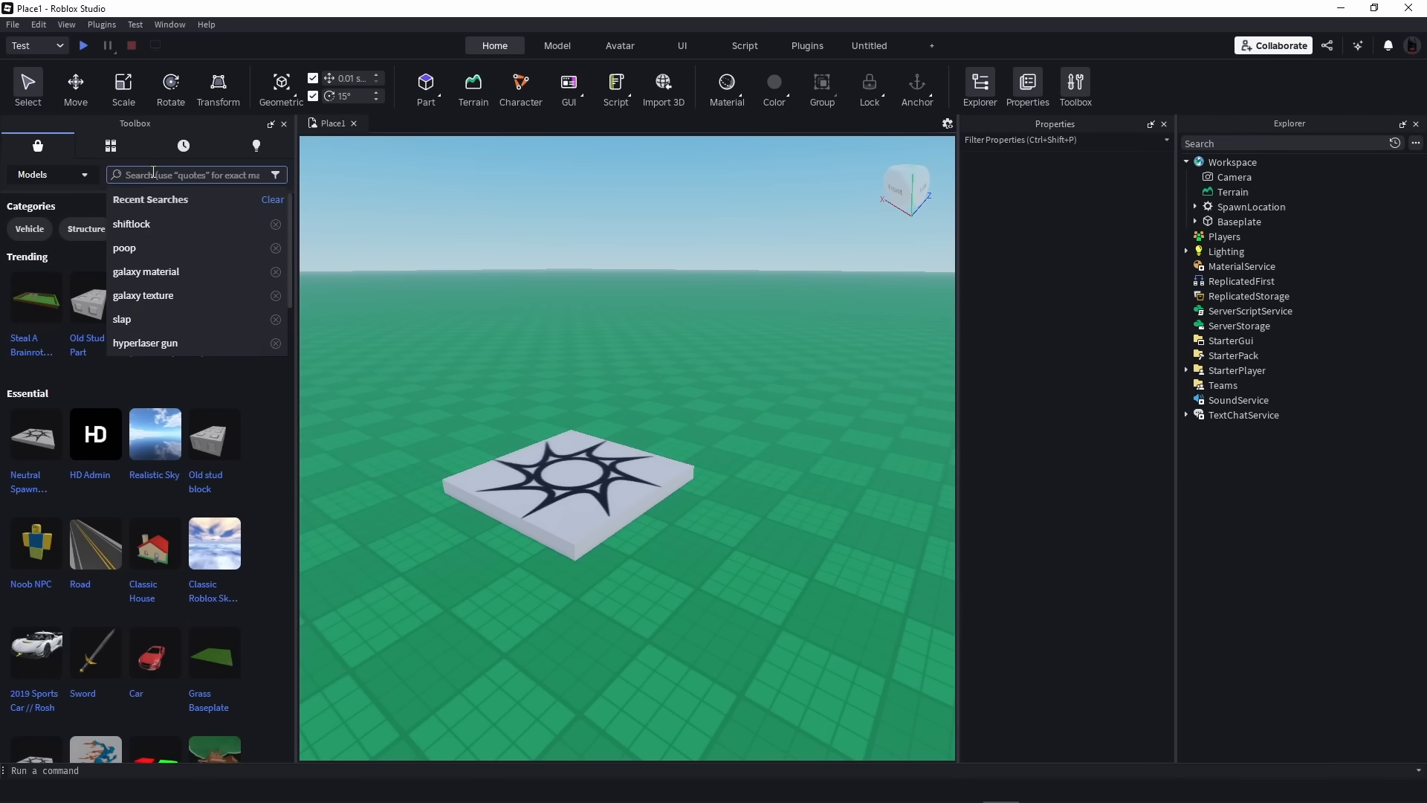
{"action": "type", "text": "r15"}
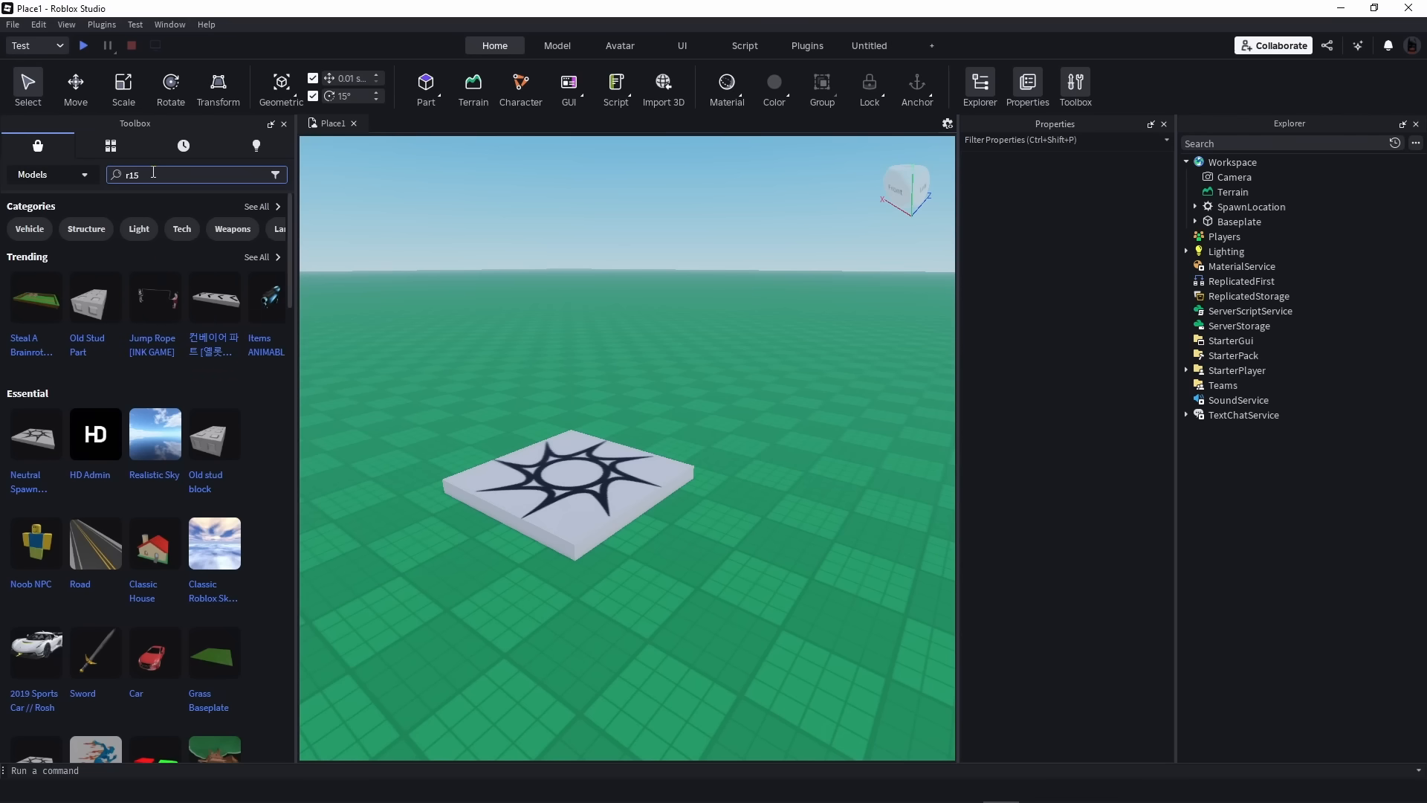
{"action": "type", "text": " rig"}
{"action": "key", "text": "Return"}
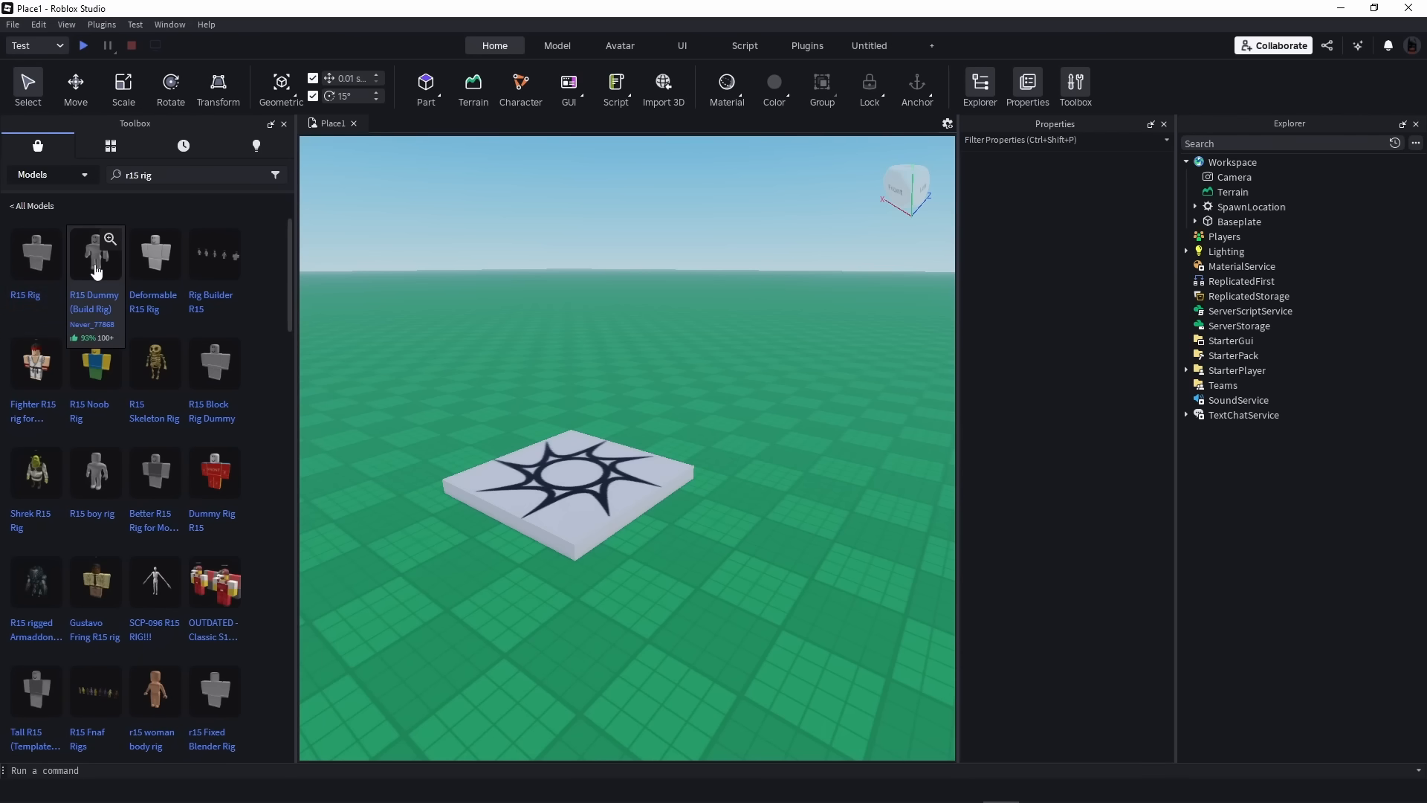
Search the Toolbox models for "r15 dummy" and place the first R15 Dummy result on the baseplate beside the spawn location
{"action": "left_click", "coordinate": [146, 174]}
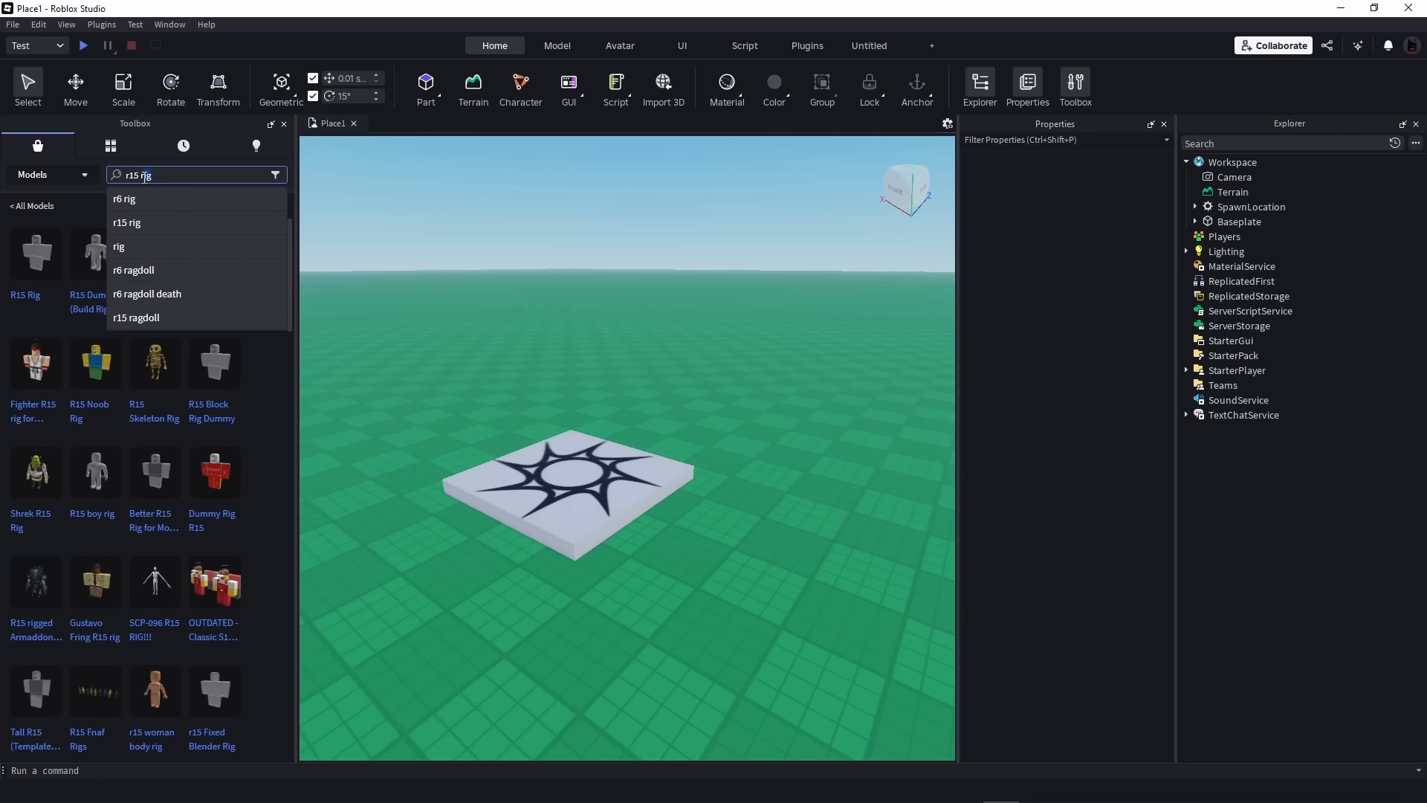
{"action": "key", "text": "BackSpace"}
{"action": "key", "text": "BackSpace"}
{"action": "key", "text": "BackSpace"}
{"action": "type", "text": "dummy"}
{"action": "key", "text": "Return"}
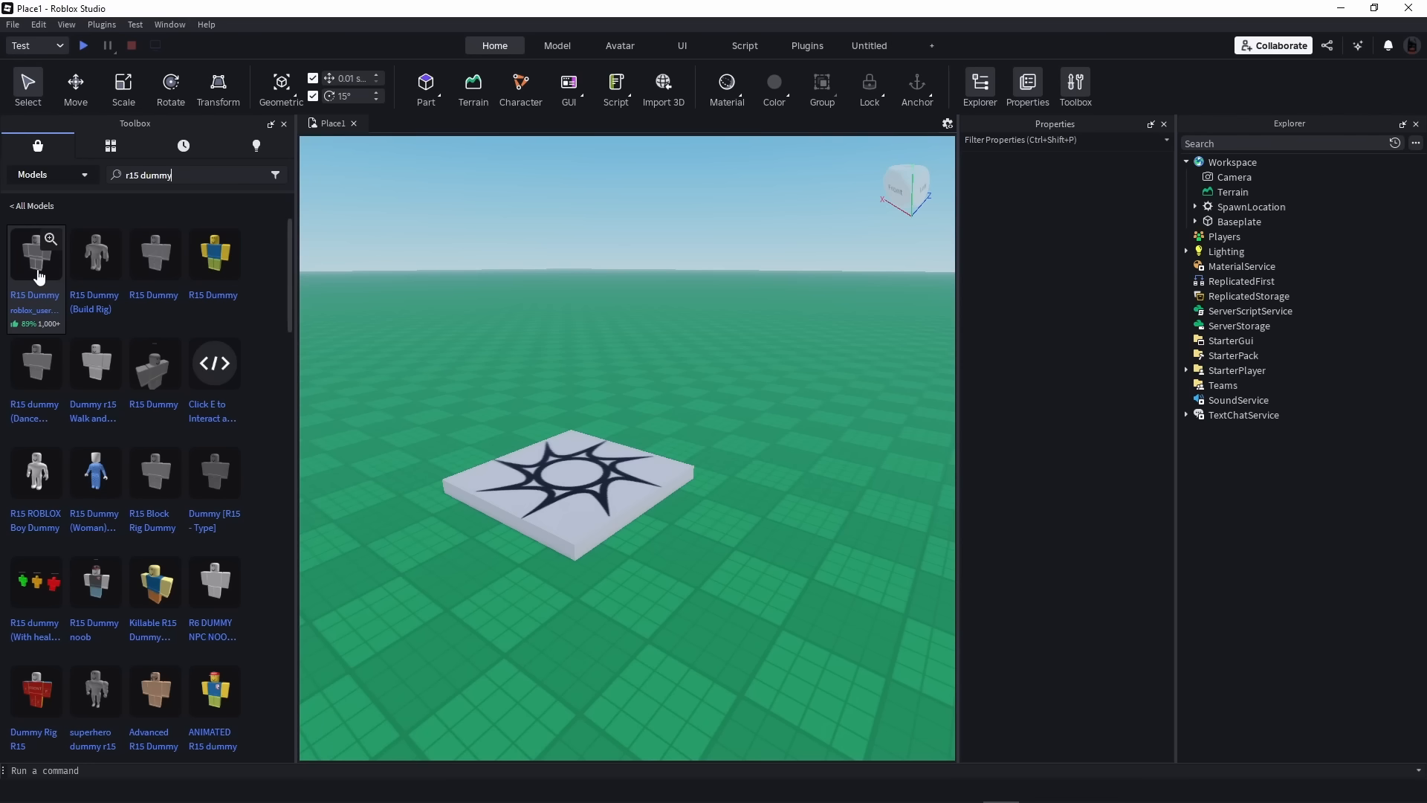
{"action": "left_click_drag", "start_coordinate": [39, 277], "coordinate": [744, 528]}
{"action": "key", "text": "f"}
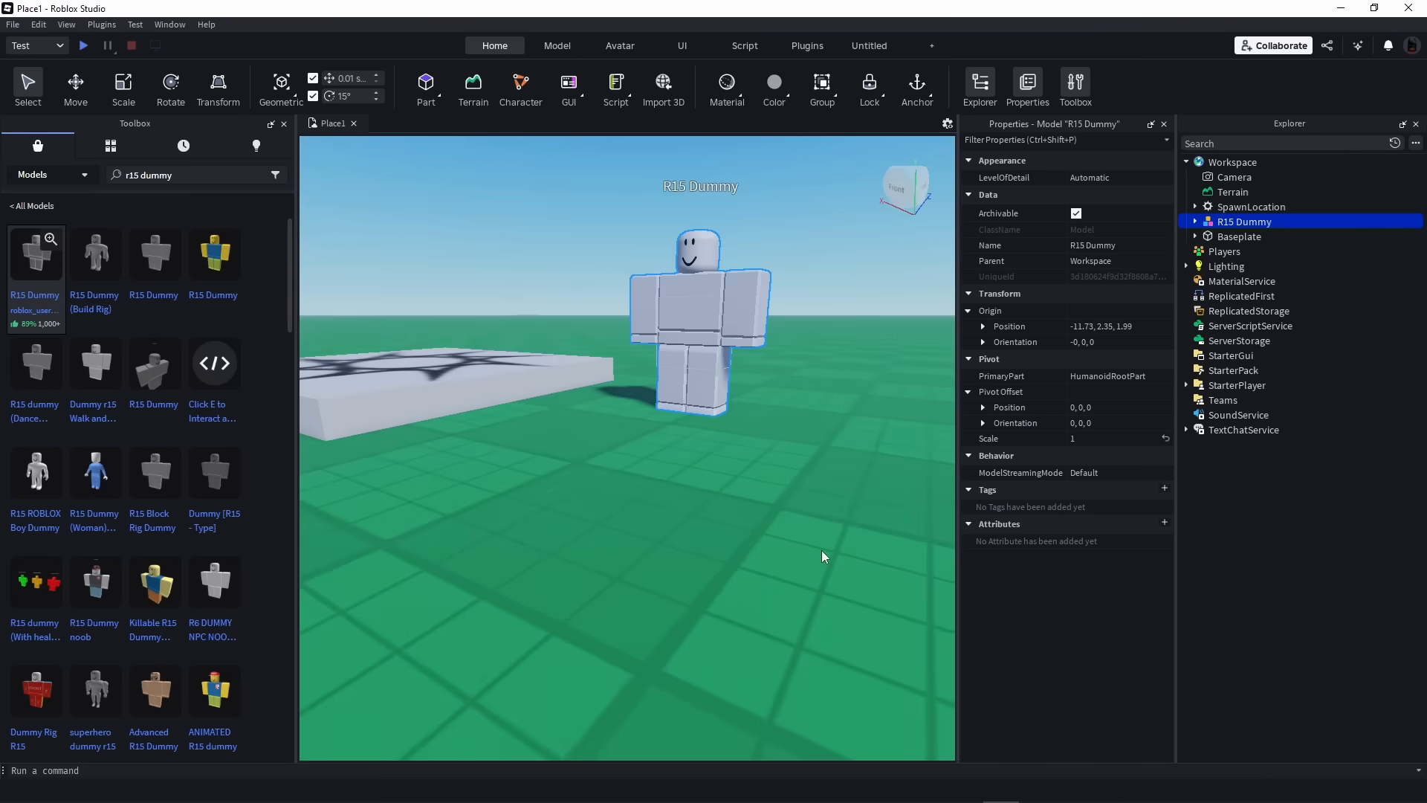
{"action": "right_click_drag", "start_coordinate": [822, 551], "coordinate": [823, 552]}
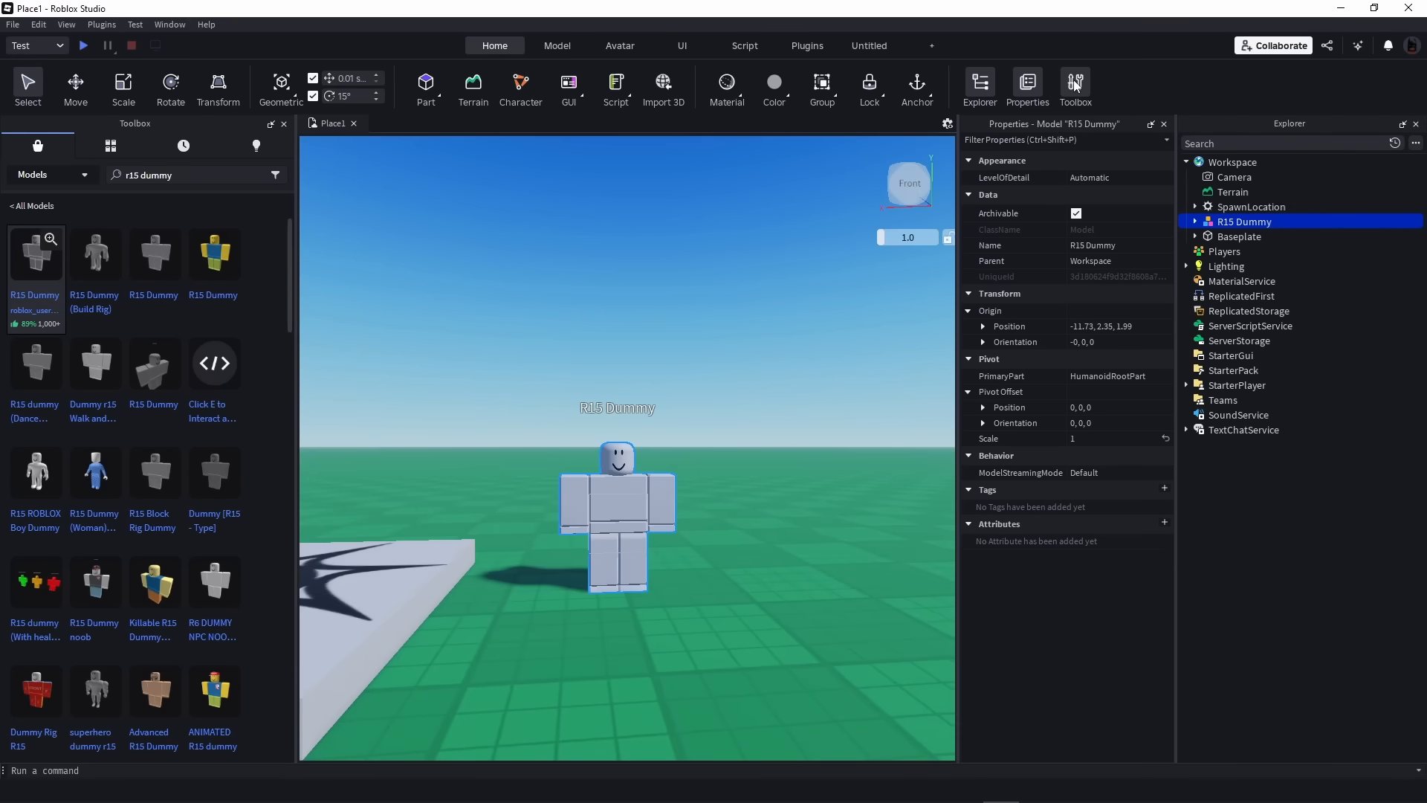
Close the Toolbox and the Properties window to give the dummy's 3D view more room
{"action": "left_click", "coordinate": [1076, 86]}
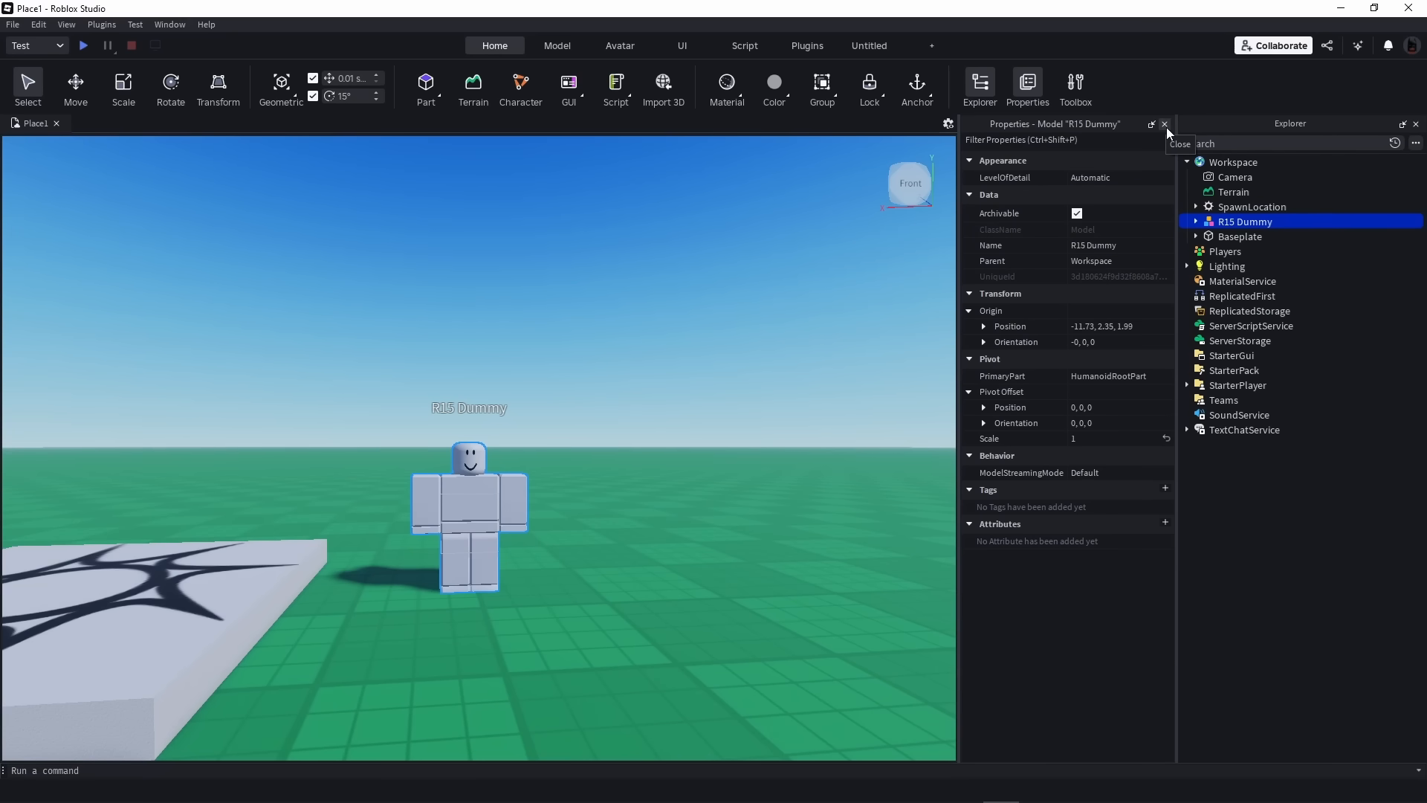
{"action": "left_click", "coordinate": [1165, 124]}
{"action": "right_click_drag", "start_coordinate": [694, 179], "coordinate": [774, 345]}
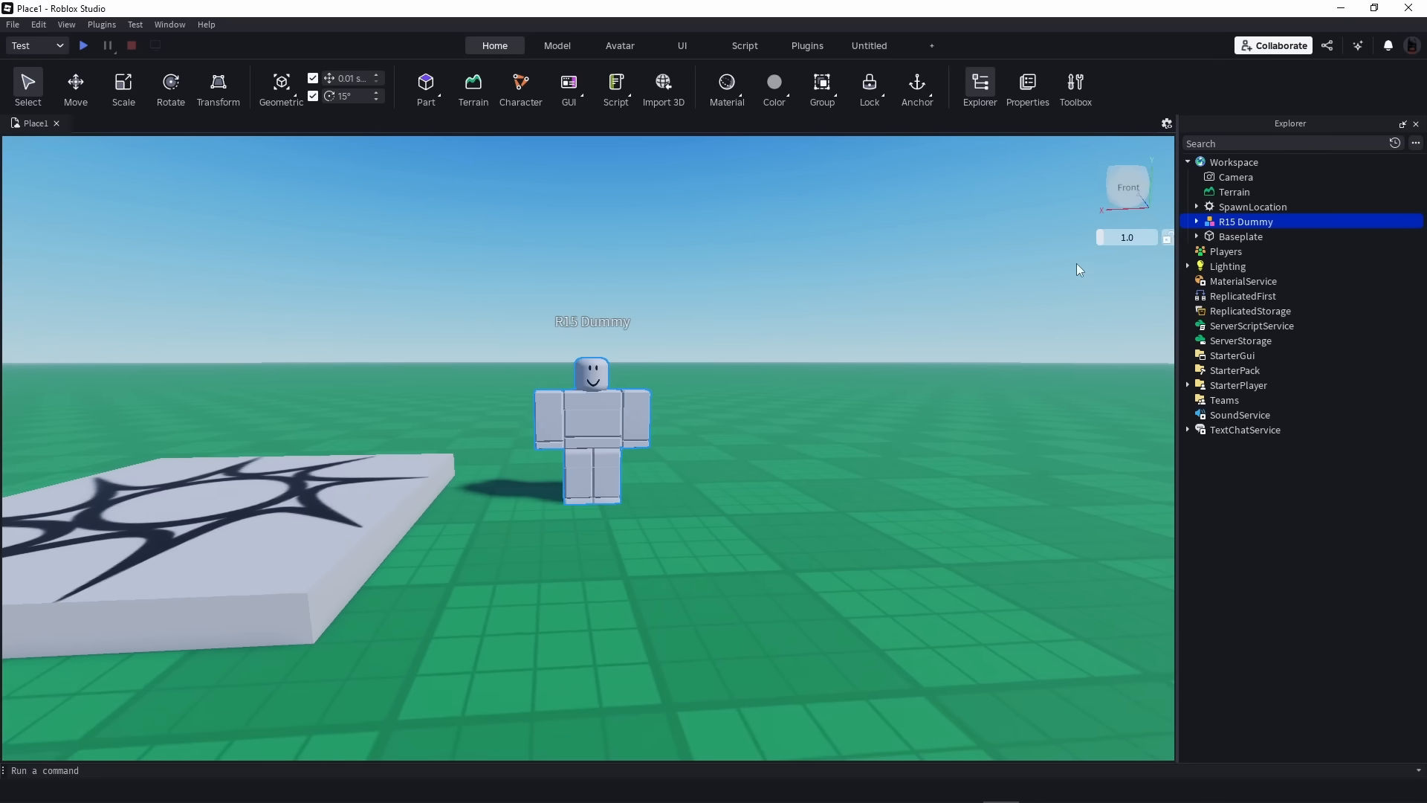
Open the Animation Editor for the R15 Dummy with a new animation and add all of its body parts to the timeline
{"action": "double_click", "coordinate": [1251, 223]}
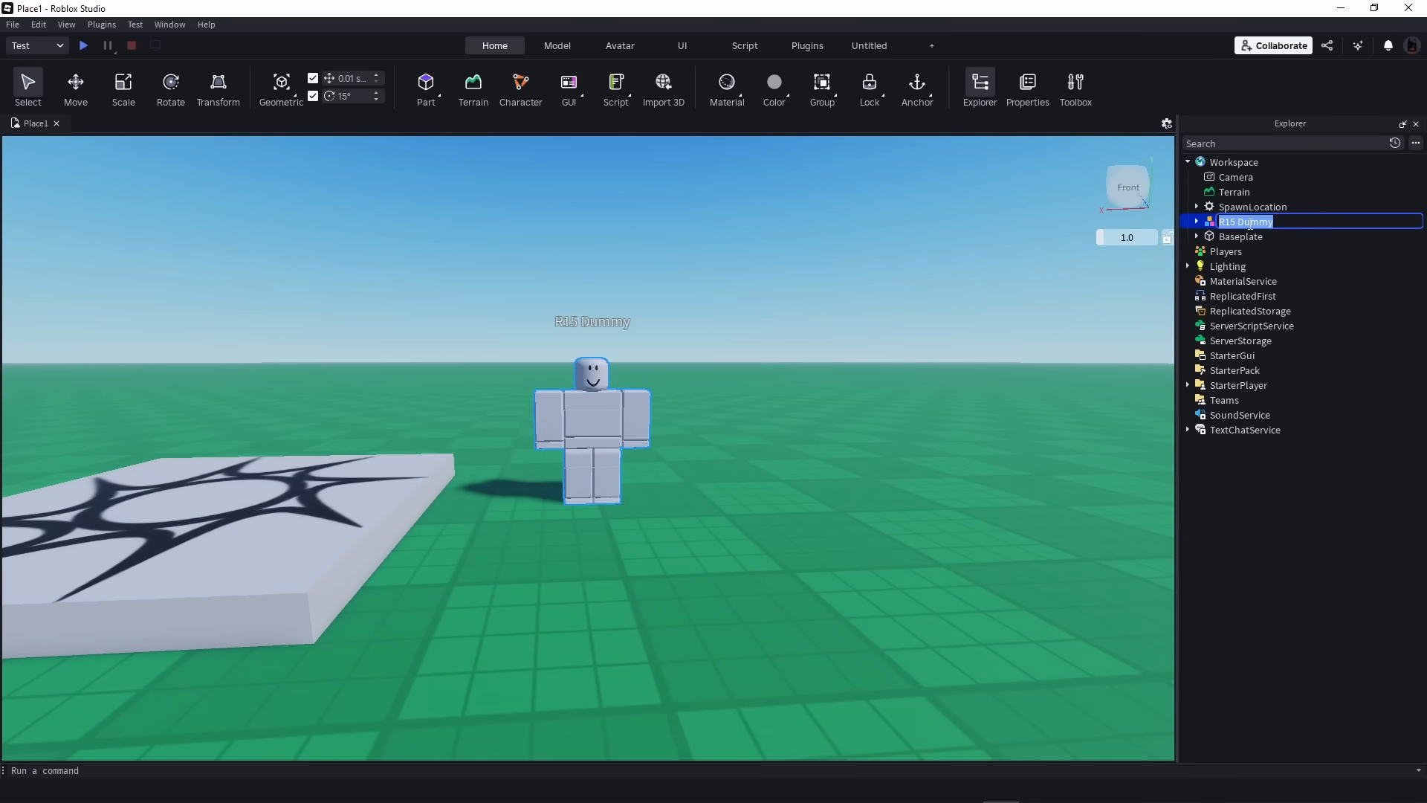
{"action": "left_click", "coordinate": [1324, 238]}
{"action": "left_click", "coordinate": [1318, 225]}
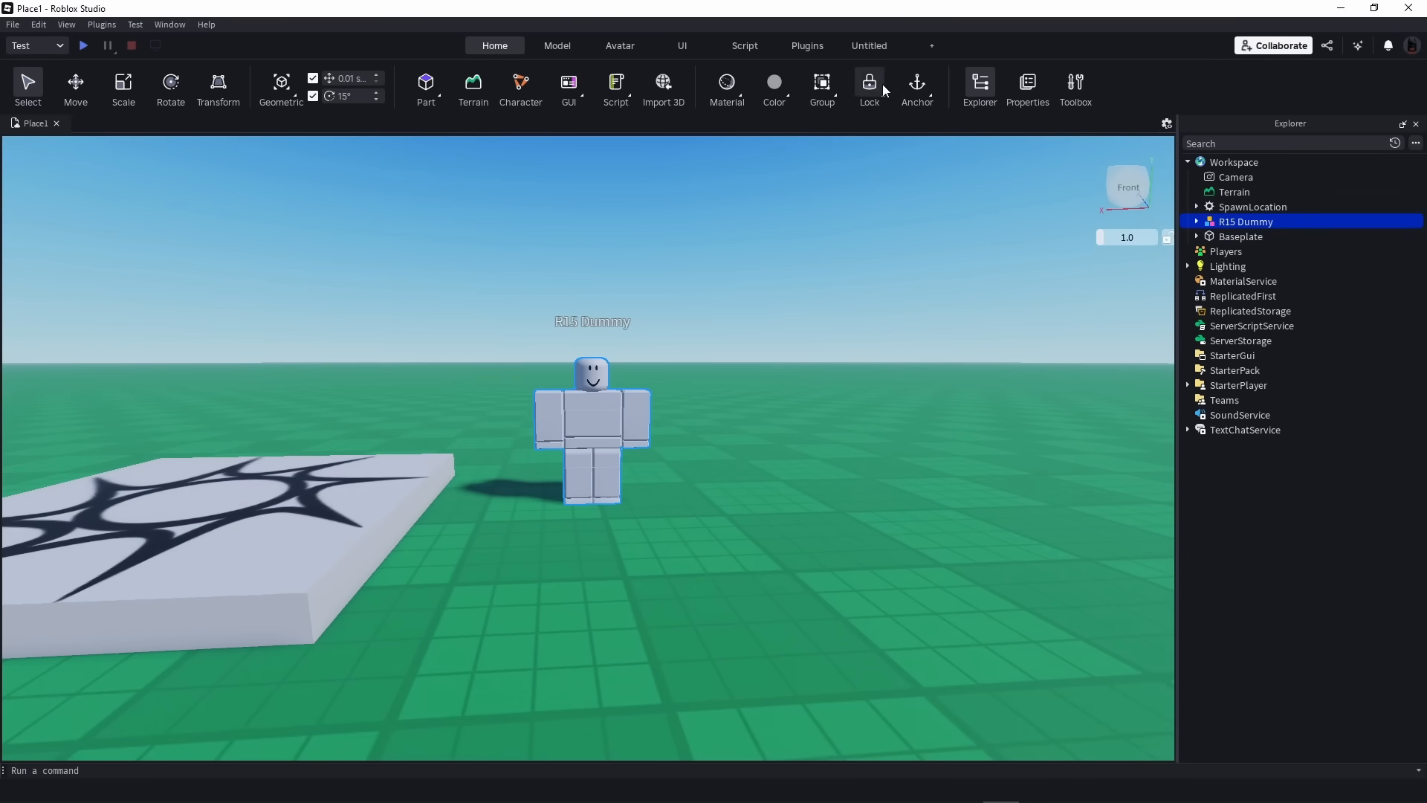
{"action": "left_click", "coordinate": [614, 46]}
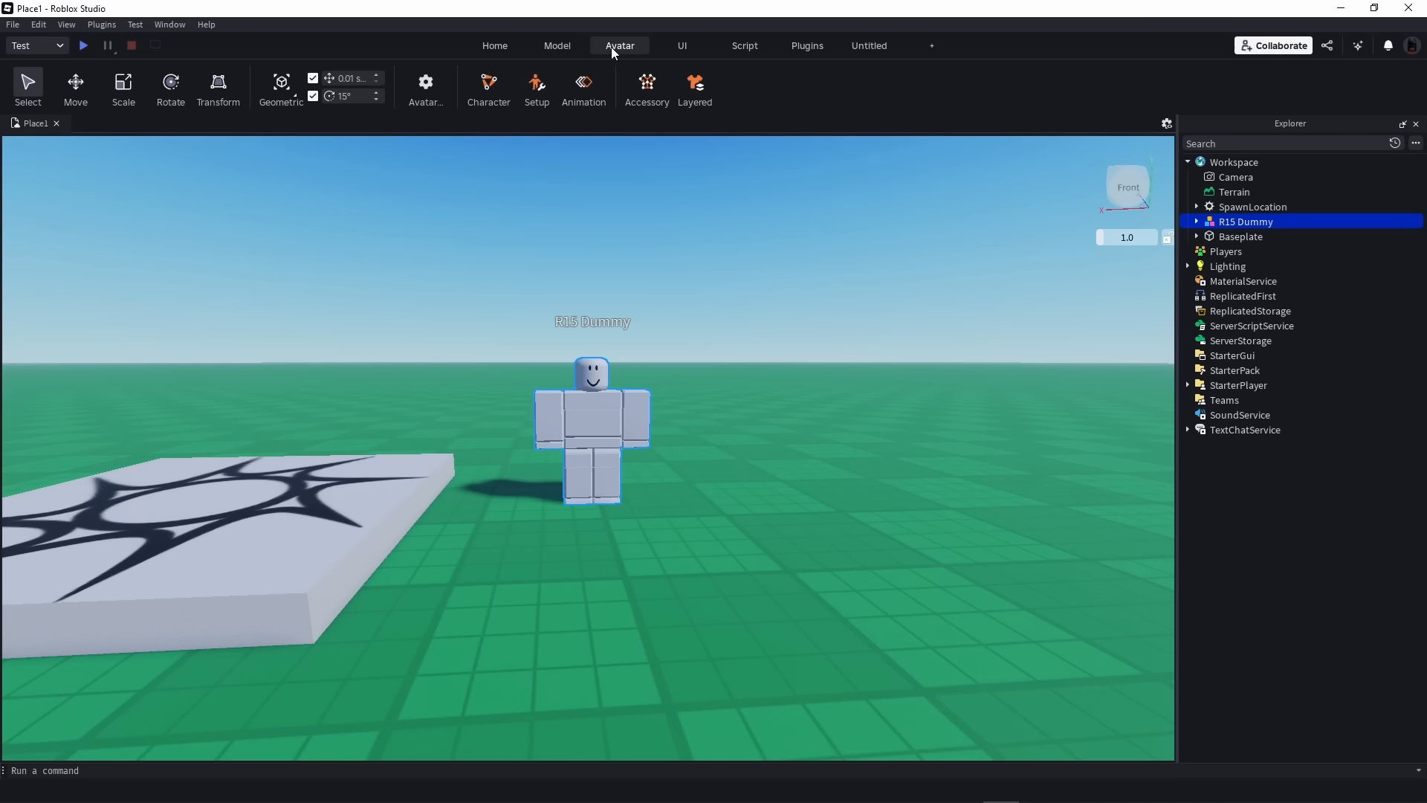
{"action": "left_click", "coordinate": [585, 82]}
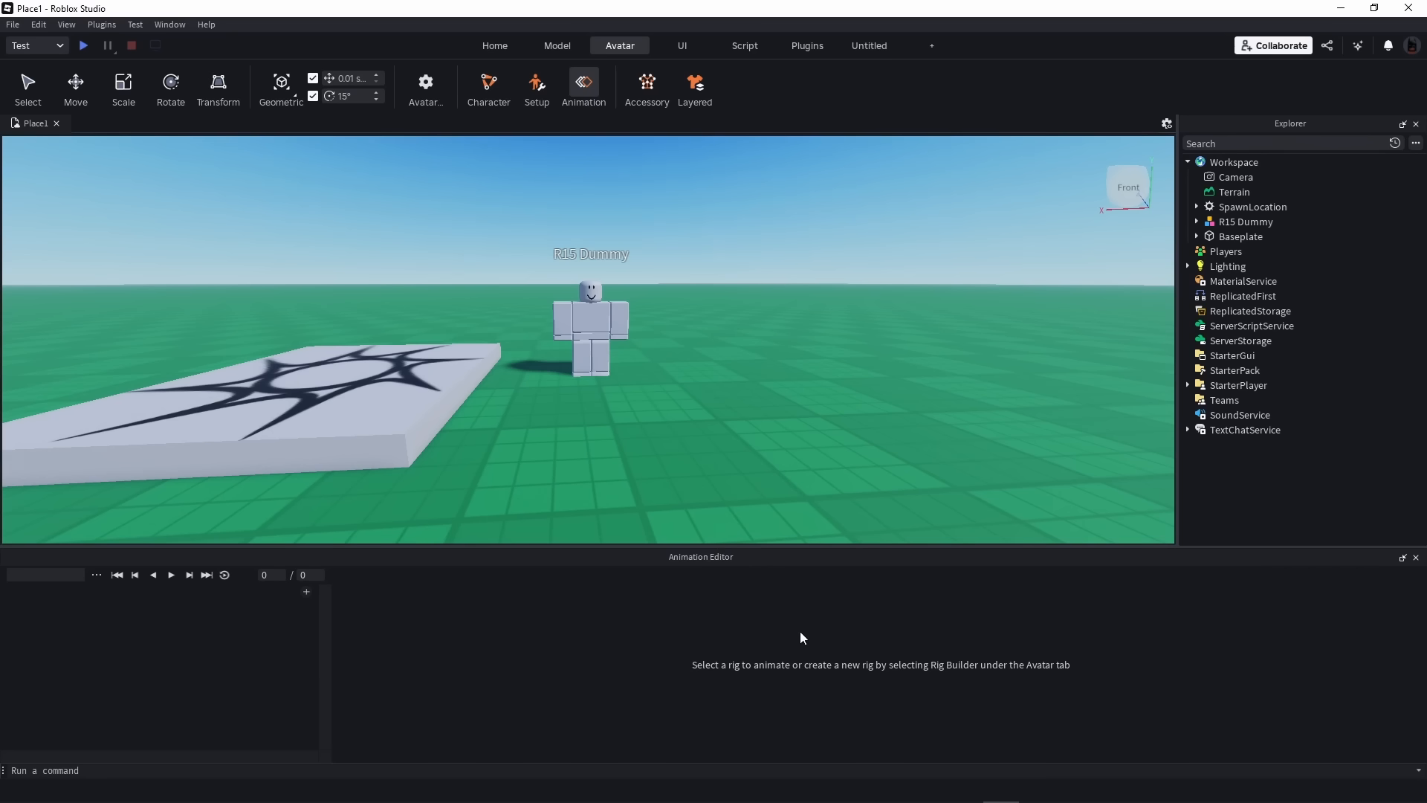
{"action": "left_click", "coordinate": [589, 295]}
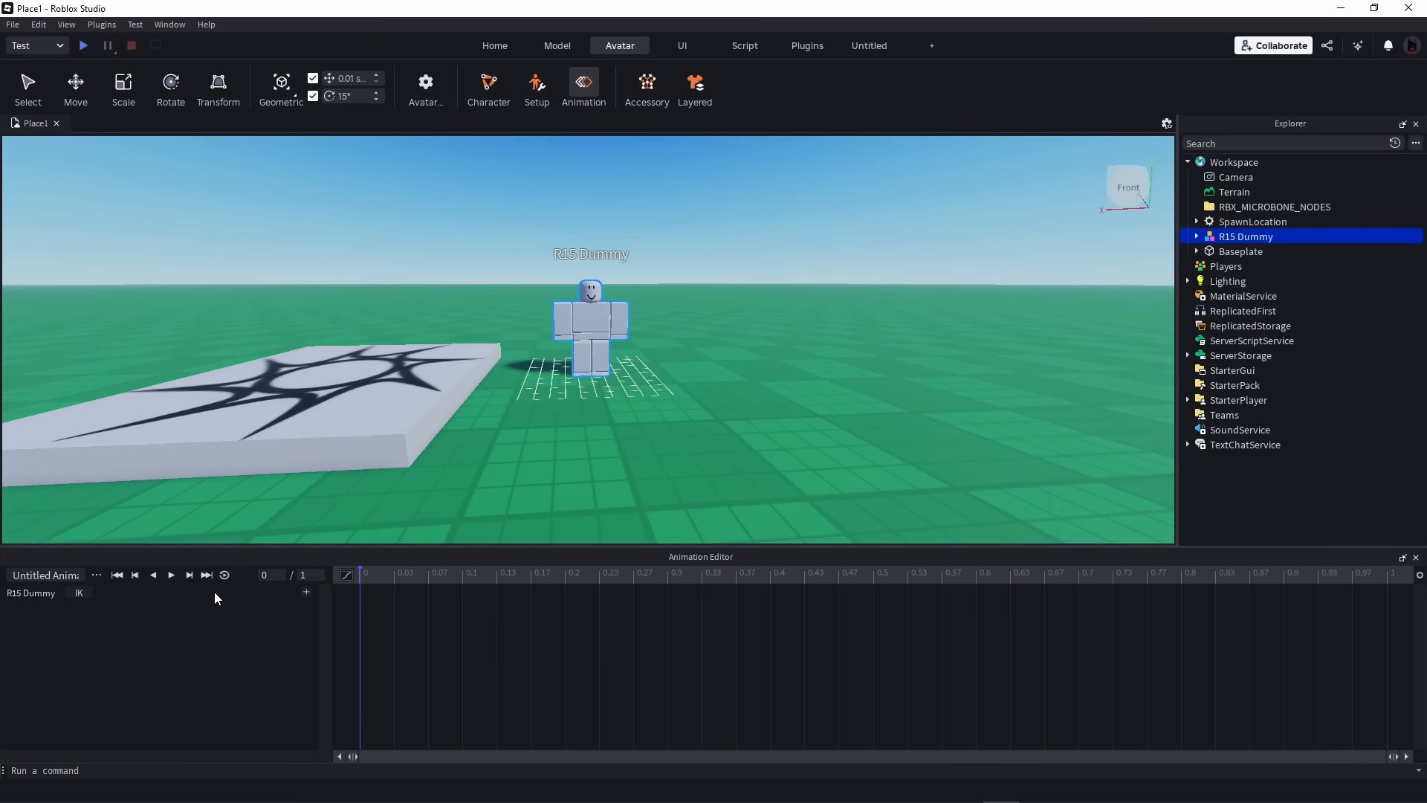
{"action": "left_click", "coordinate": [306, 593]}
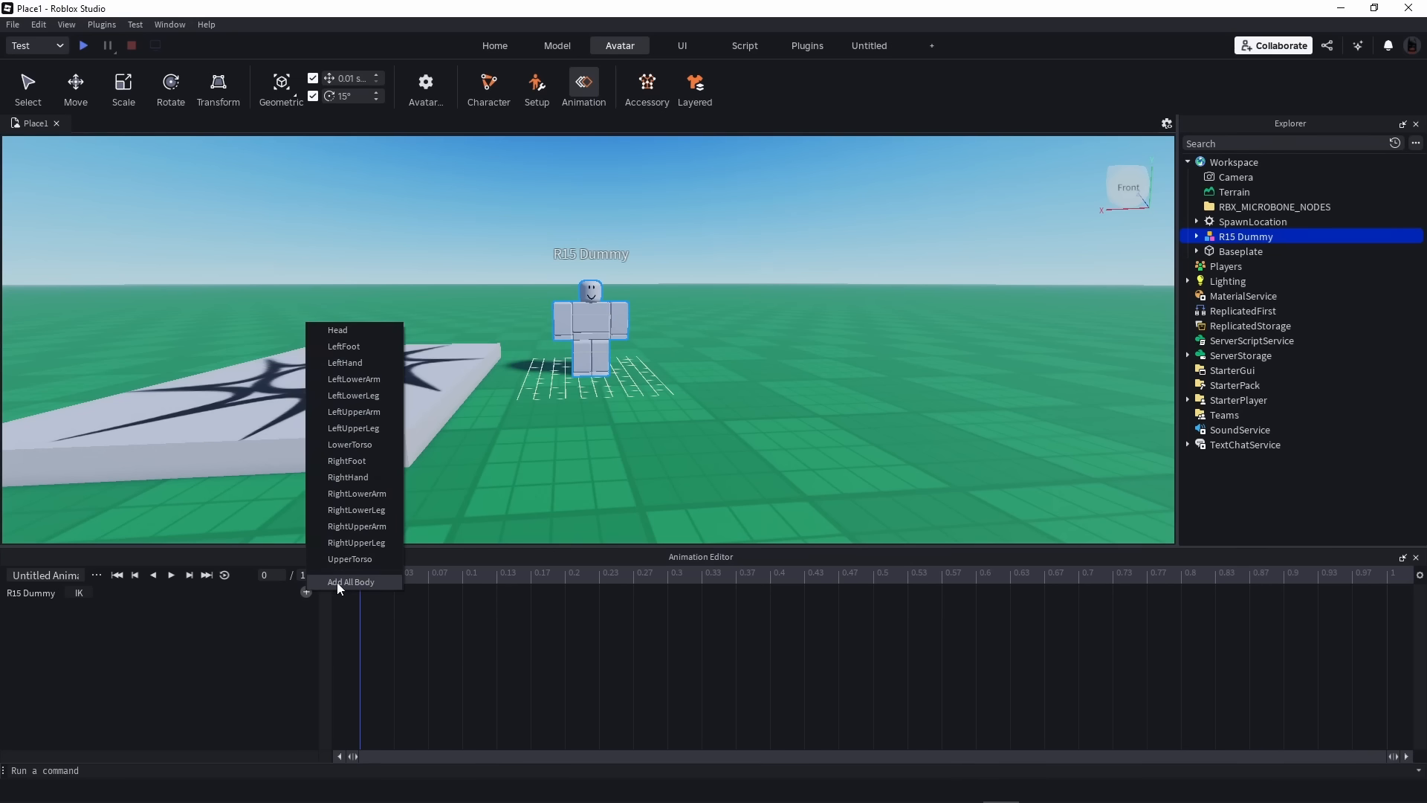
{"action": "left_click", "coordinate": [337, 582]}
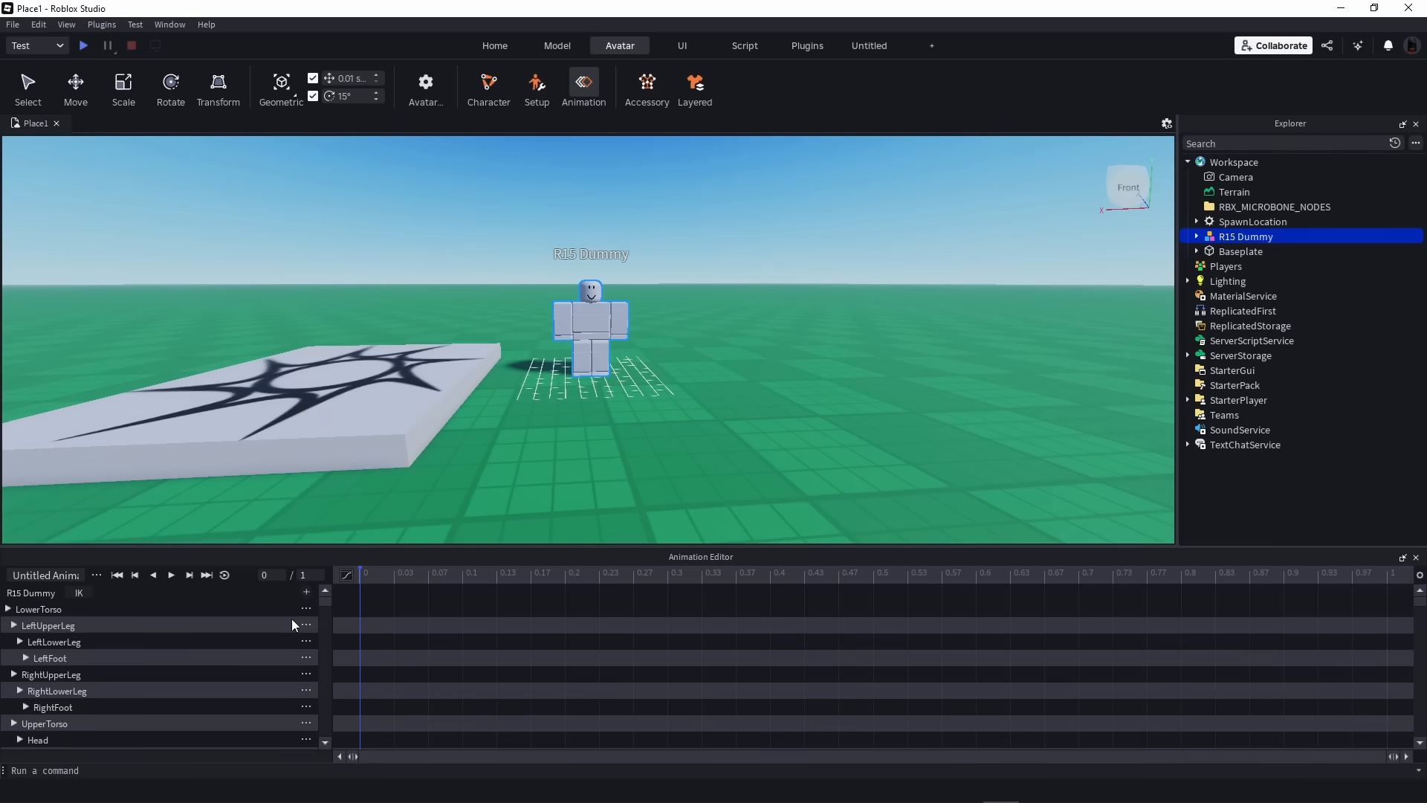
Go through the body part tracks one by one to examine which part of the dummy each one controls
{"action": "left_click", "coordinate": [145, 610]}
{"action": "left_click", "coordinate": [155, 626]}
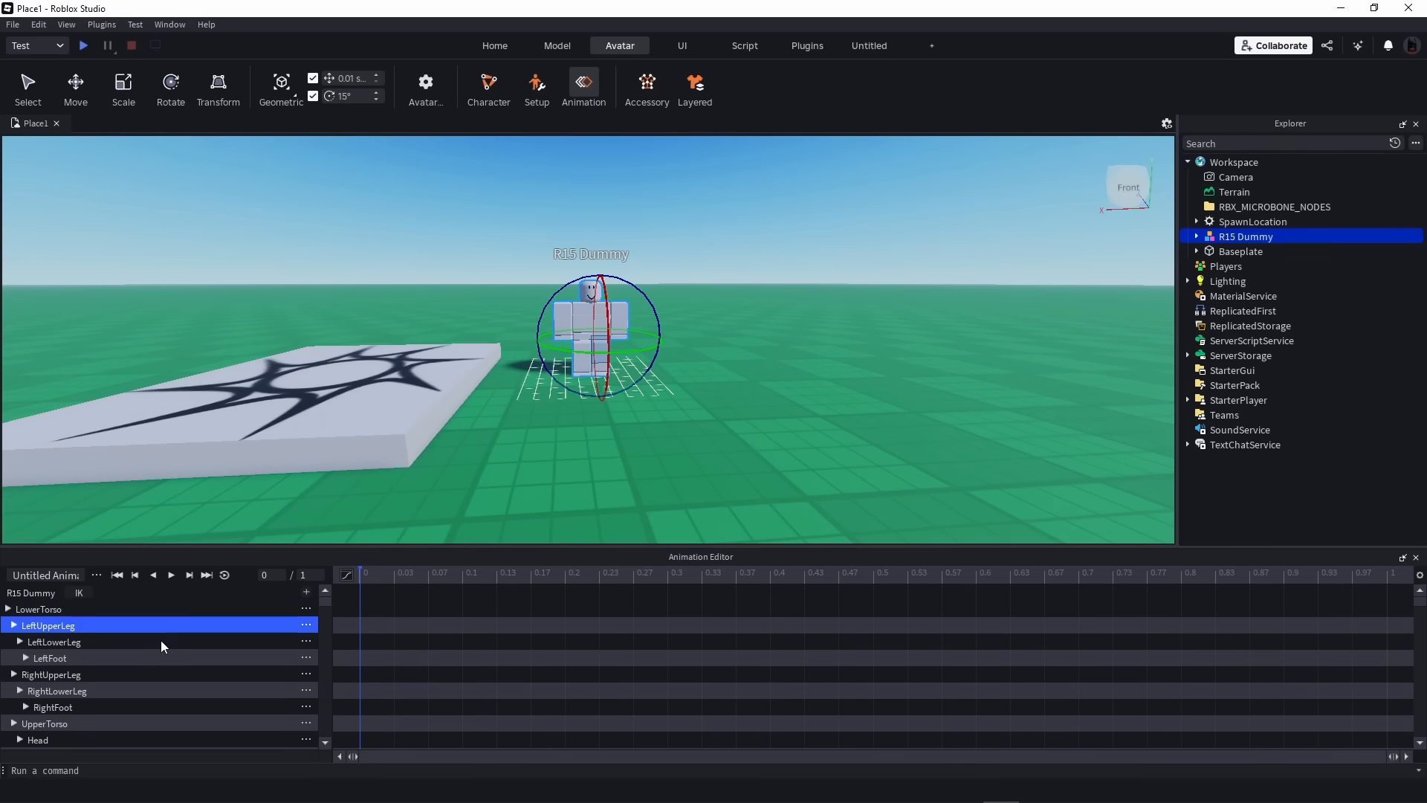
{"action": "left_click", "coordinate": [162, 643]}
{"action": "left_click", "coordinate": [166, 663]}
{"action": "left_click", "coordinate": [167, 675]}
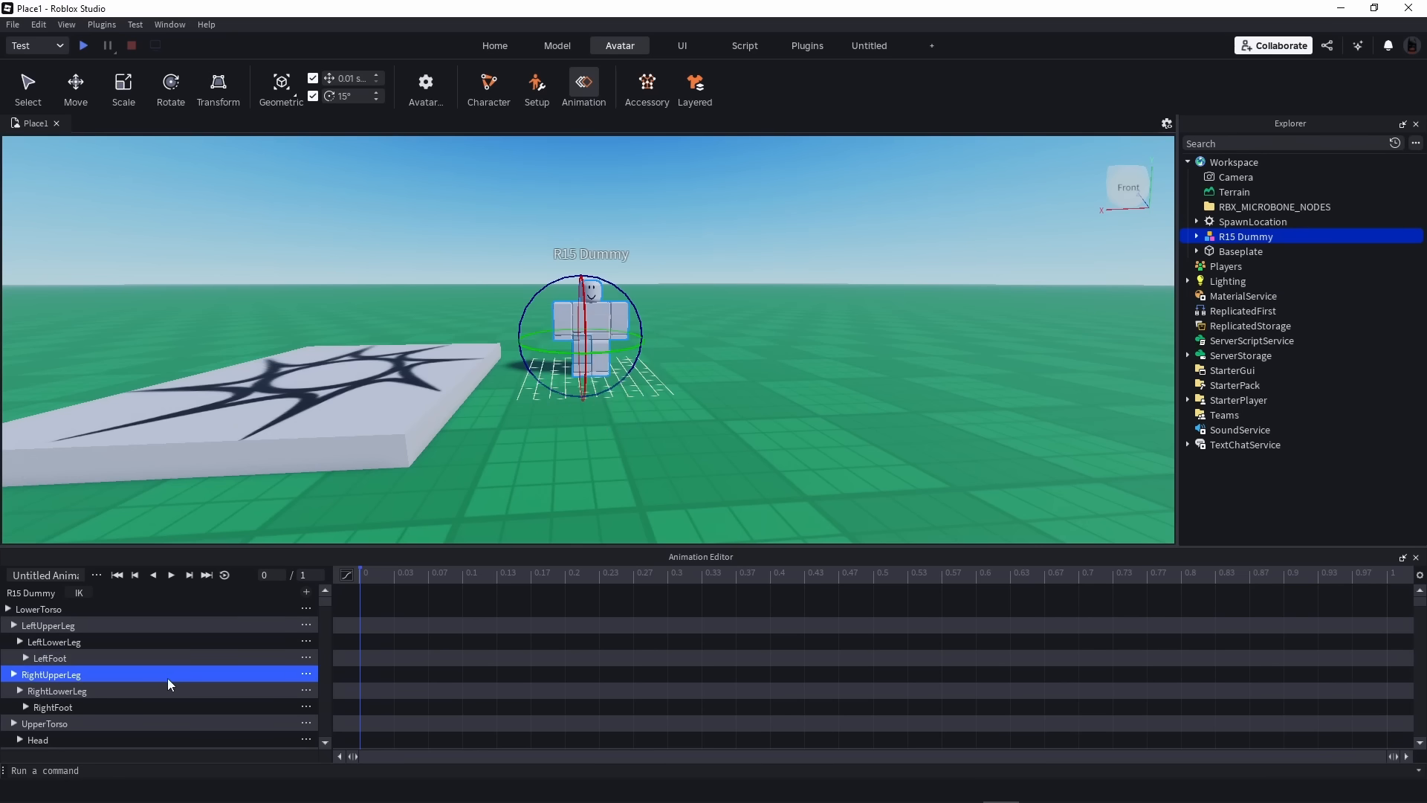
{"action": "left_click", "coordinate": [171, 686]}
{"action": "left_click", "coordinate": [179, 707]}
{"action": "left_click", "coordinate": [176, 723]}
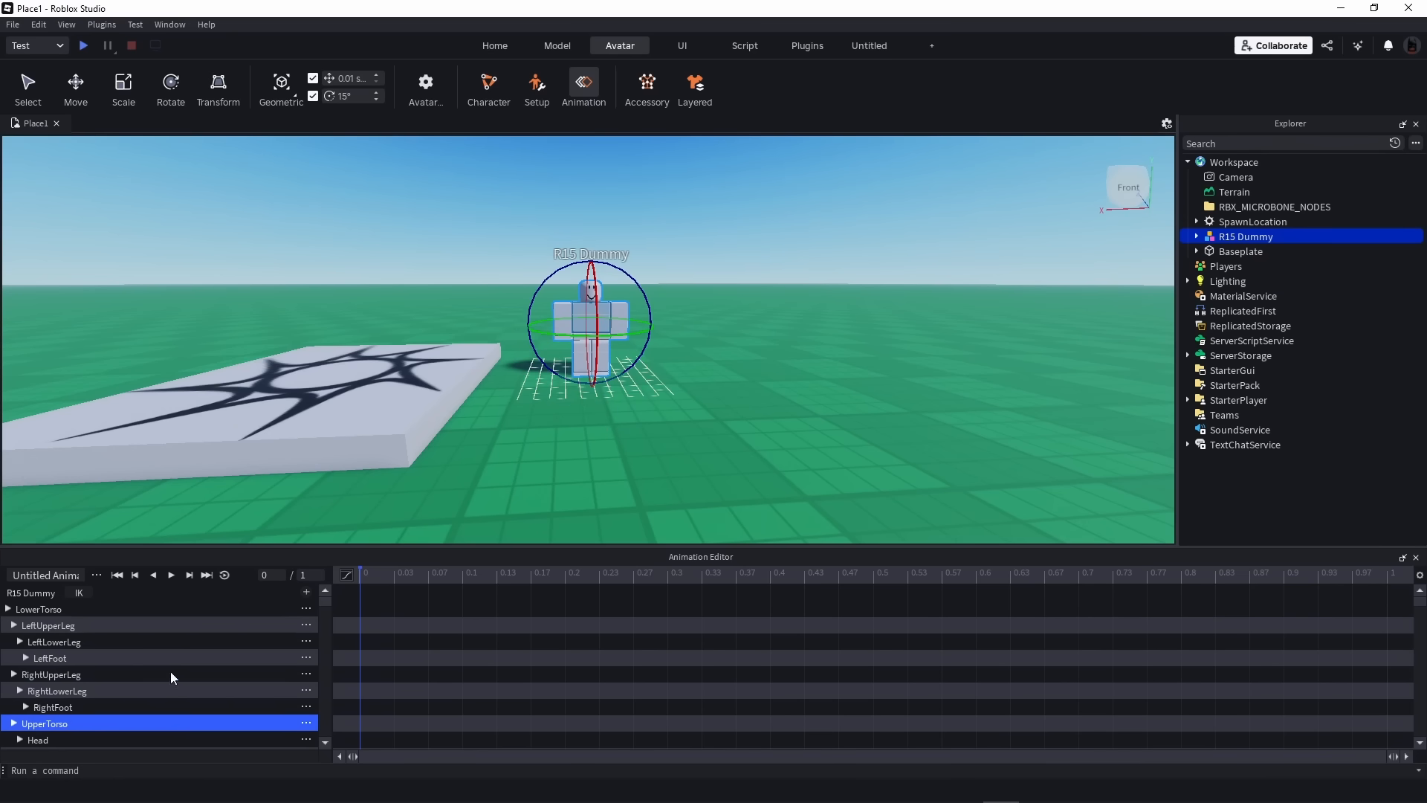
{"action": "scroll", "coordinate": [172, 684], "scroll_direction": "down", "scroll_amount": 1}
{"action": "left_click", "coordinate": [183, 706]}
{"action": "left_click", "coordinate": [190, 723]}
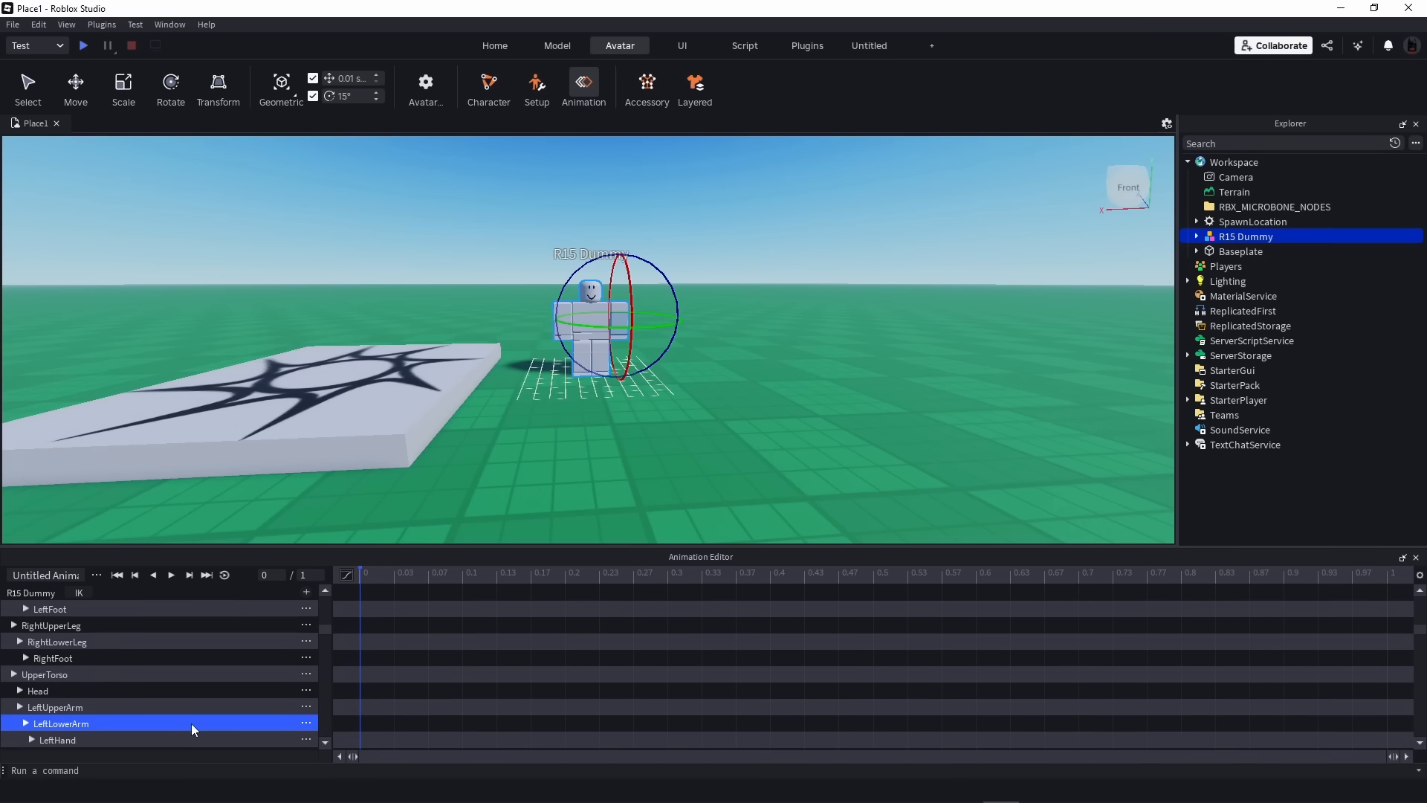
{"action": "scroll", "coordinate": [186, 703], "scroll_direction": "down", "scroll_amount": 2}
{"action": "scroll", "coordinate": [189, 707], "scroll_direction": "up", "scroll_amount": 2}
{"action": "scroll", "coordinate": [188, 706], "scroll_direction": "up", "scroll_amount": 2}
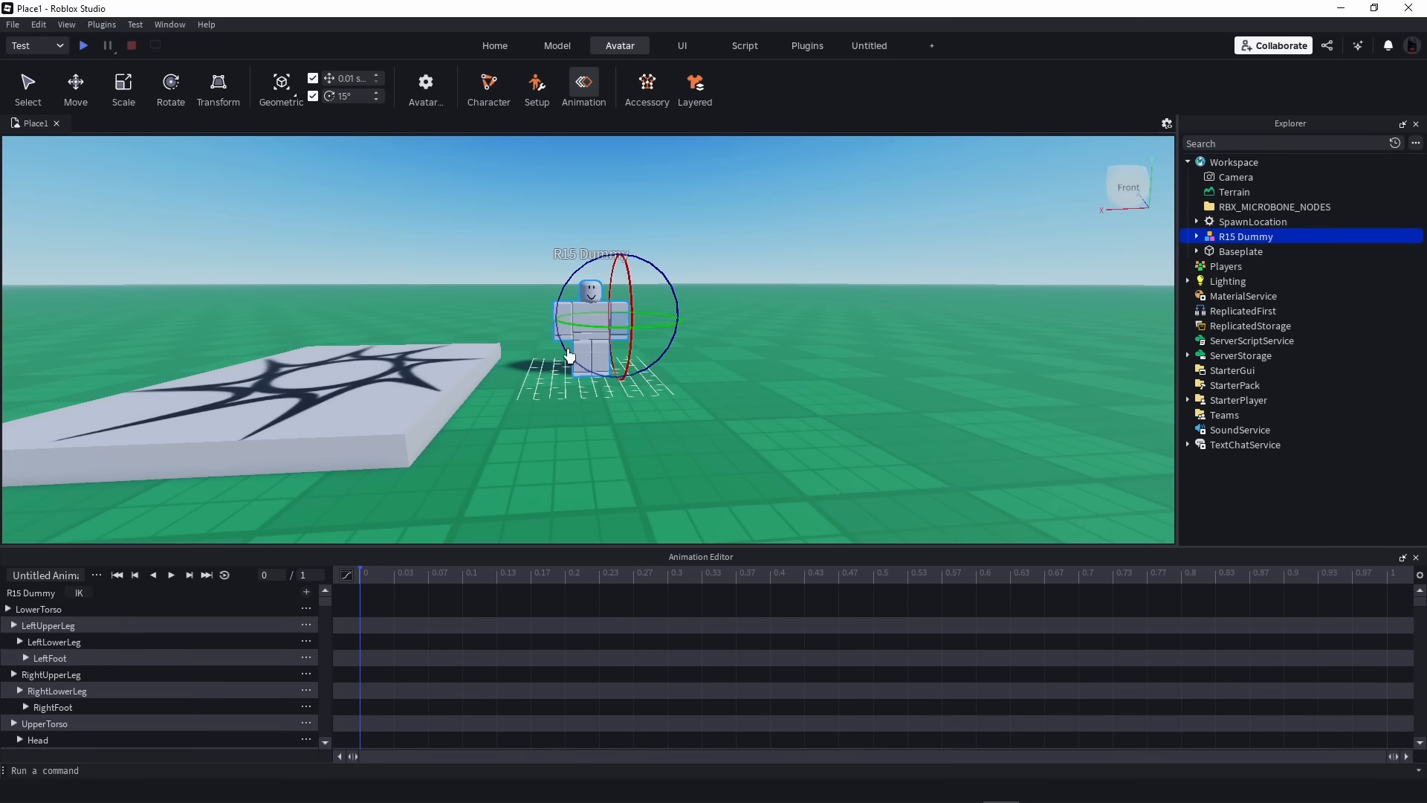
Set the LowerTorso track's X rotation to 90 at time 0 so the whole dummy lies flat
{"action": "right_click_drag", "start_coordinate": [688, 320], "coordinate": [689, 320]}
{"action": "key", "text": "w"}
{"action": "key", "text": "d"}
{"action": "left_click", "coordinate": [804, 284]}
{"action": "right_click_drag", "start_coordinate": [823, 300], "coordinate": [823, 296]}
{"action": "key", "text": "w"}
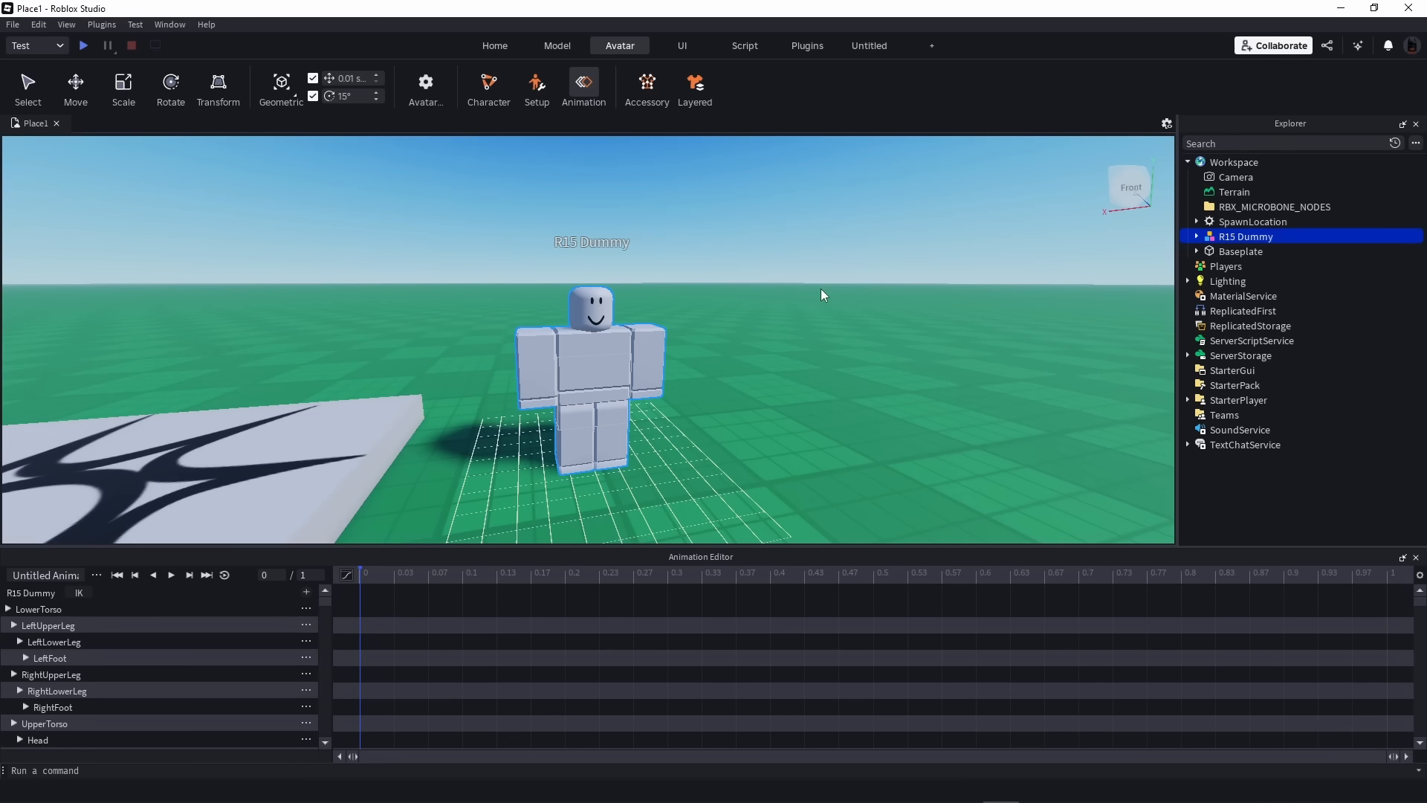
{"action": "right_click_drag", "start_coordinate": [791, 314], "coordinate": [792, 313]}
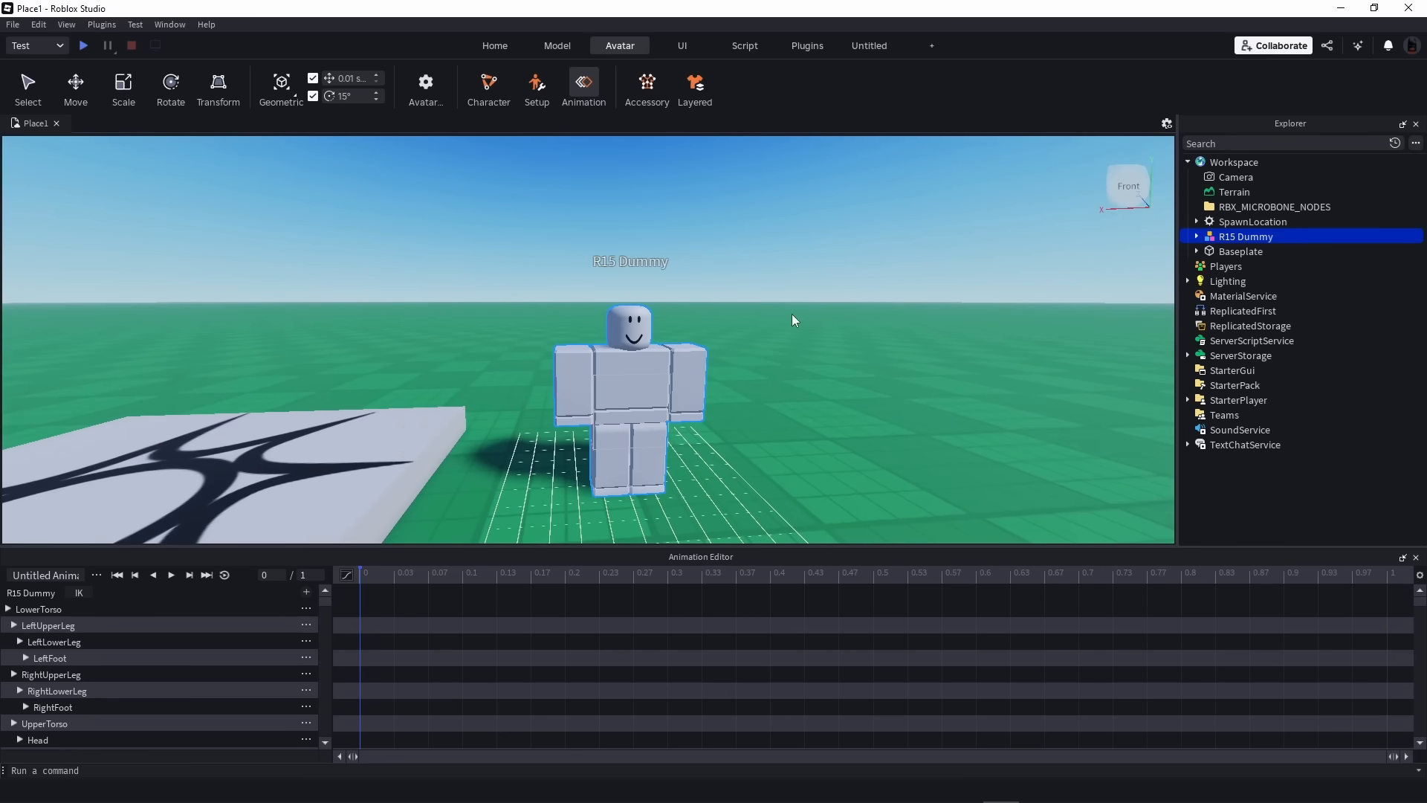
{"action": "right_click_drag", "start_coordinate": [874, 331], "coordinate": [919, 341]}
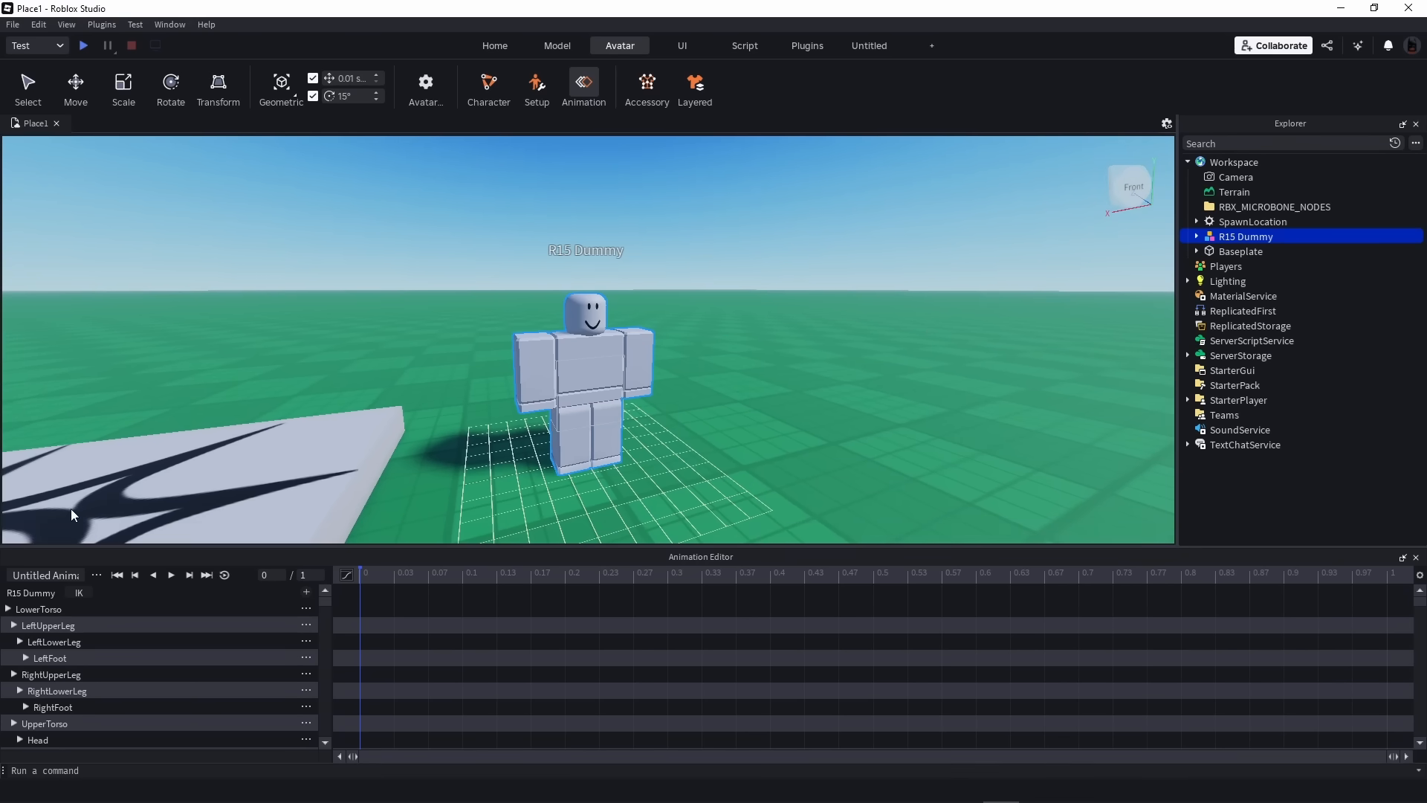
{"action": "left_click", "coordinate": [128, 610]}
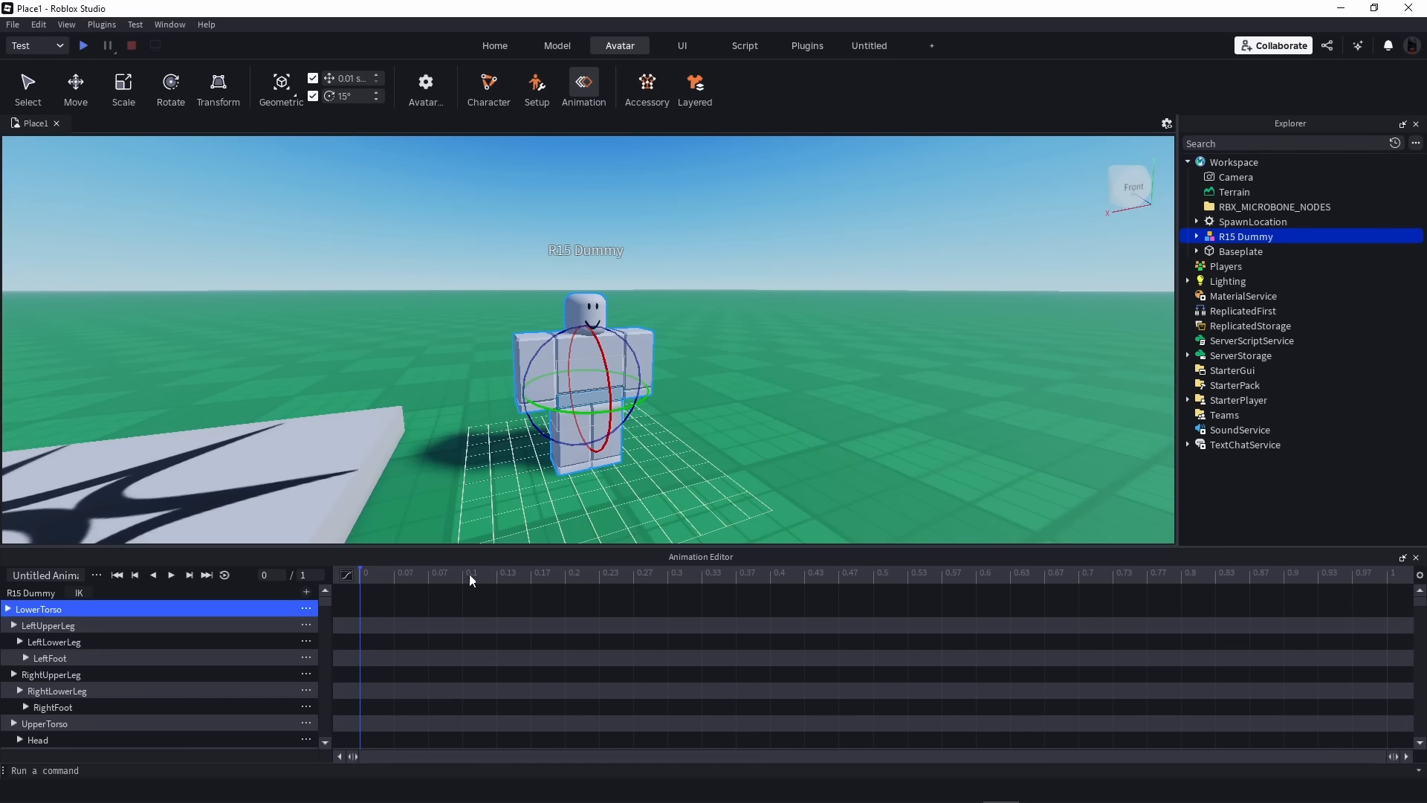
{"action": "right_click_drag", "start_coordinate": [718, 388], "coordinate": [718, 390]}
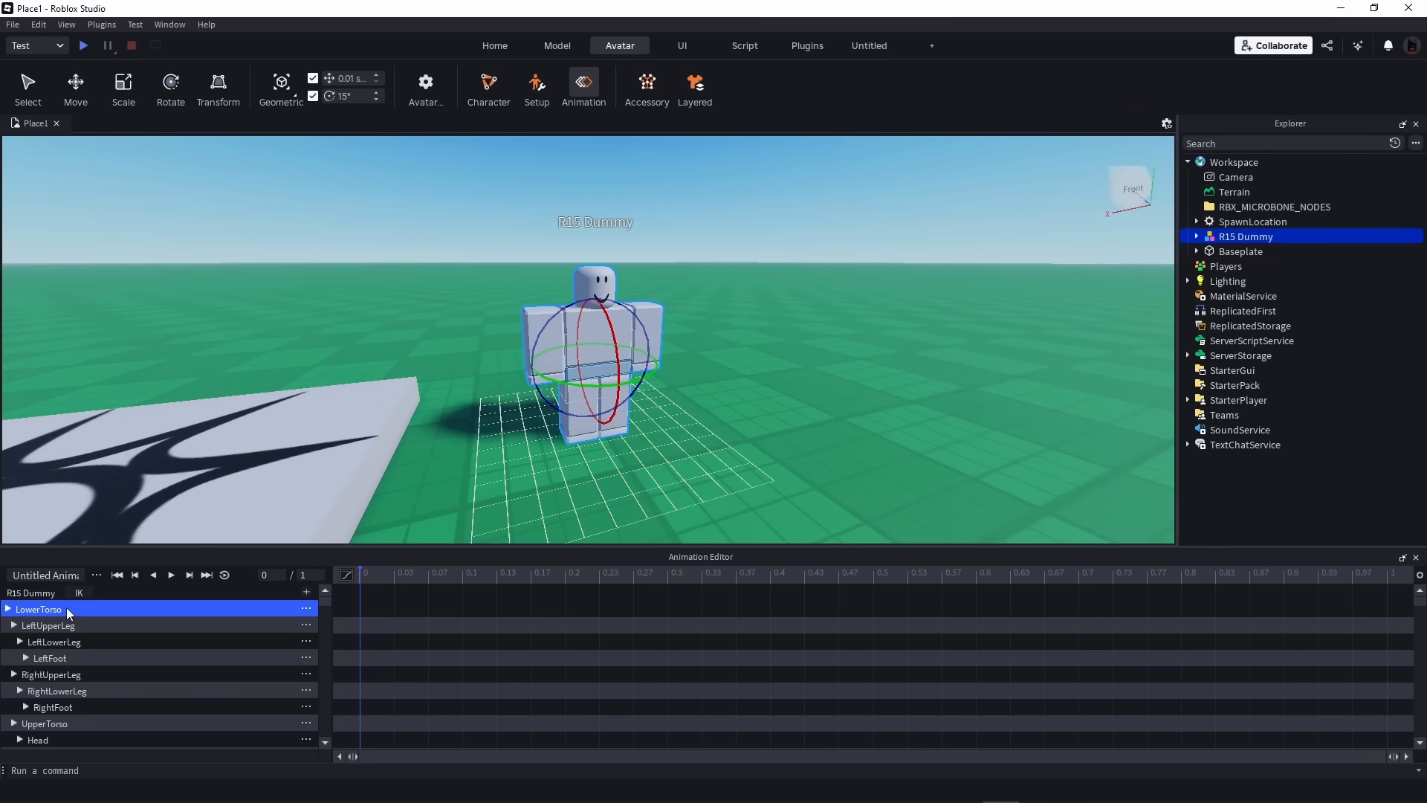
{"action": "left_click", "coordinate": [9, 608]}
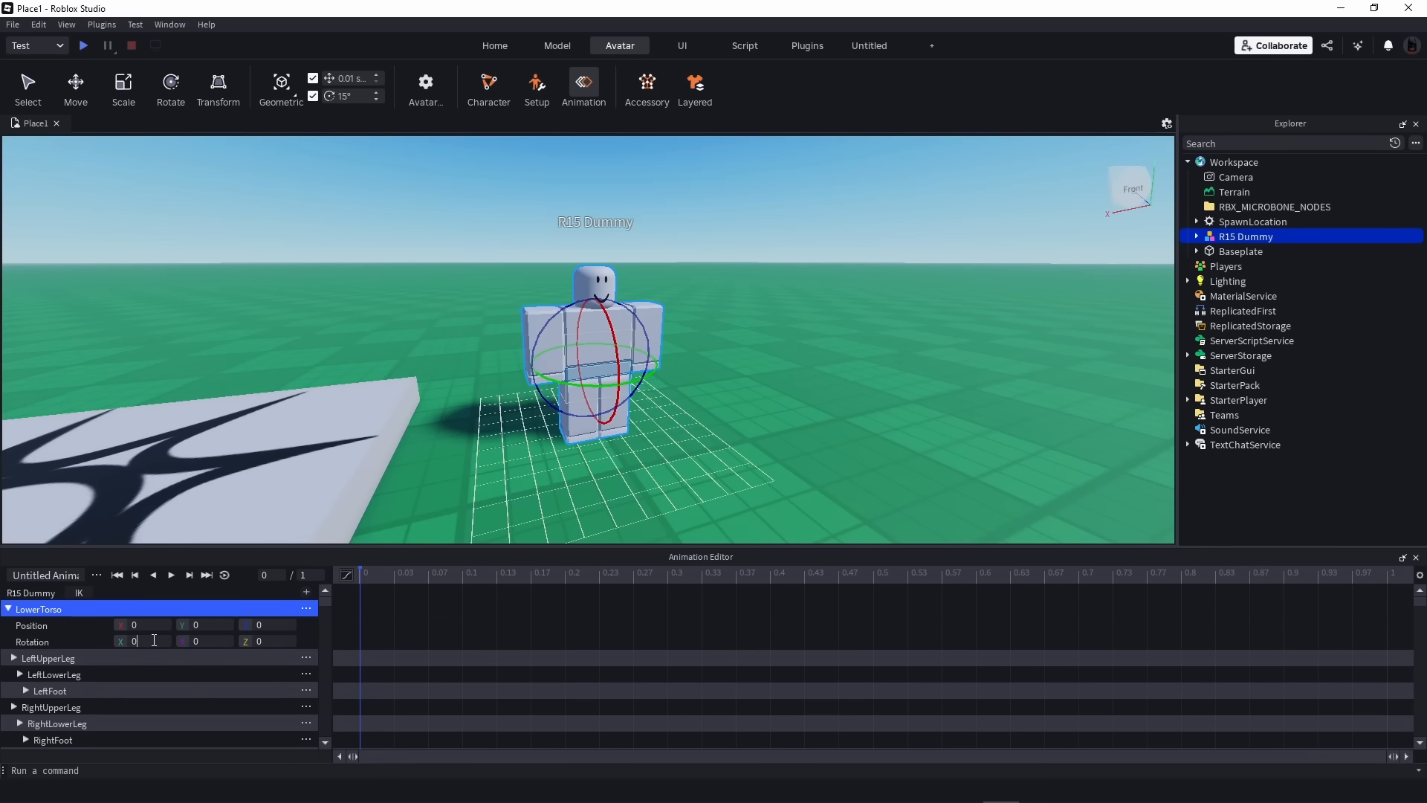
{"action": "left_click_drag", "start_coordinate": [154, 640], "coordinate": [125, 644]}
{"action": "type", "text": "90"}
{"action": "key", "text": "Return"}
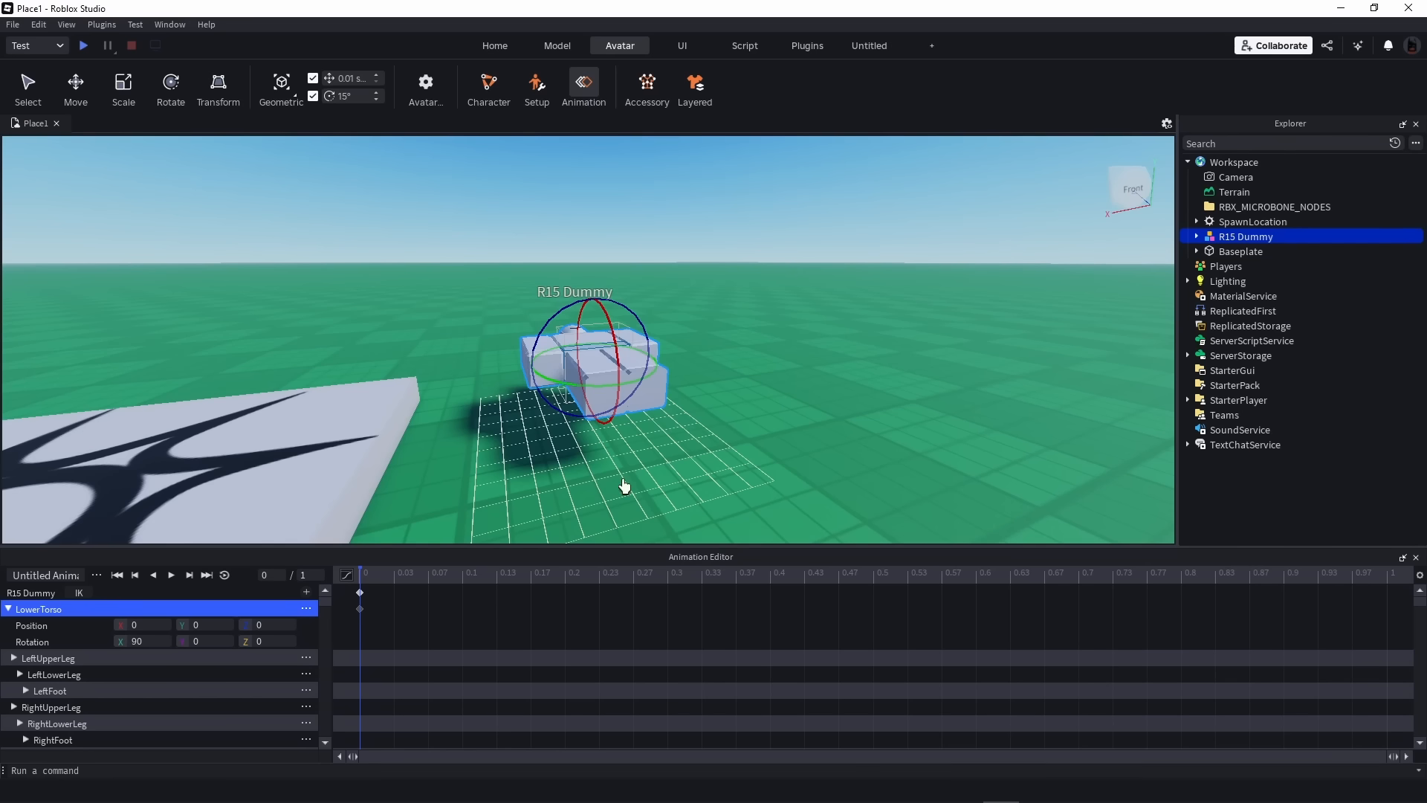
{"action": "right_click_drag", "start_coordinate": [789, 366], "coordinate": [786, 369]}
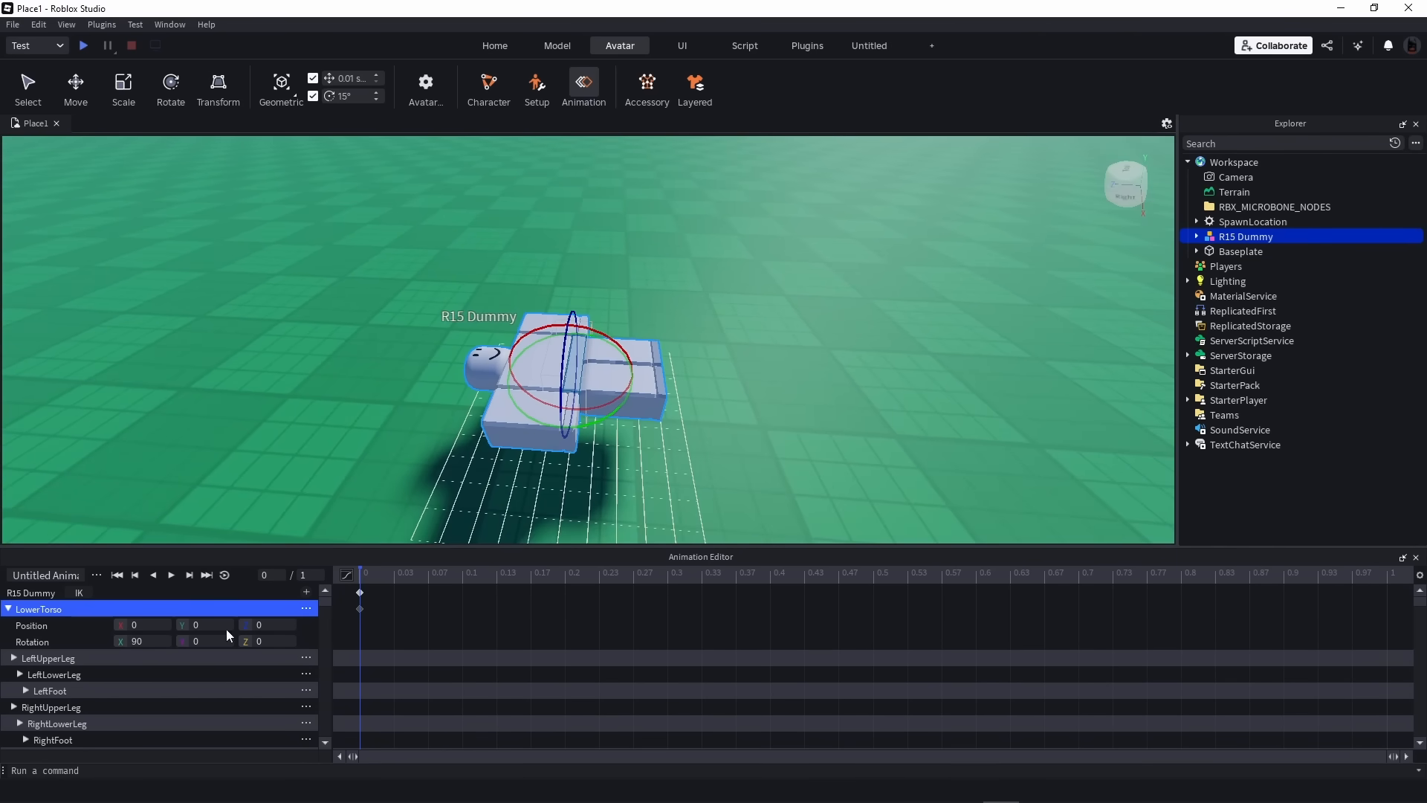
Set the RightUpperLeg track's X rotation to -10 at time 0 to tilt the dummy's right leg
{"action": "scroll", "coordinate": [193, 637], "scroll_direction": "down", "scroll_amount": 2}
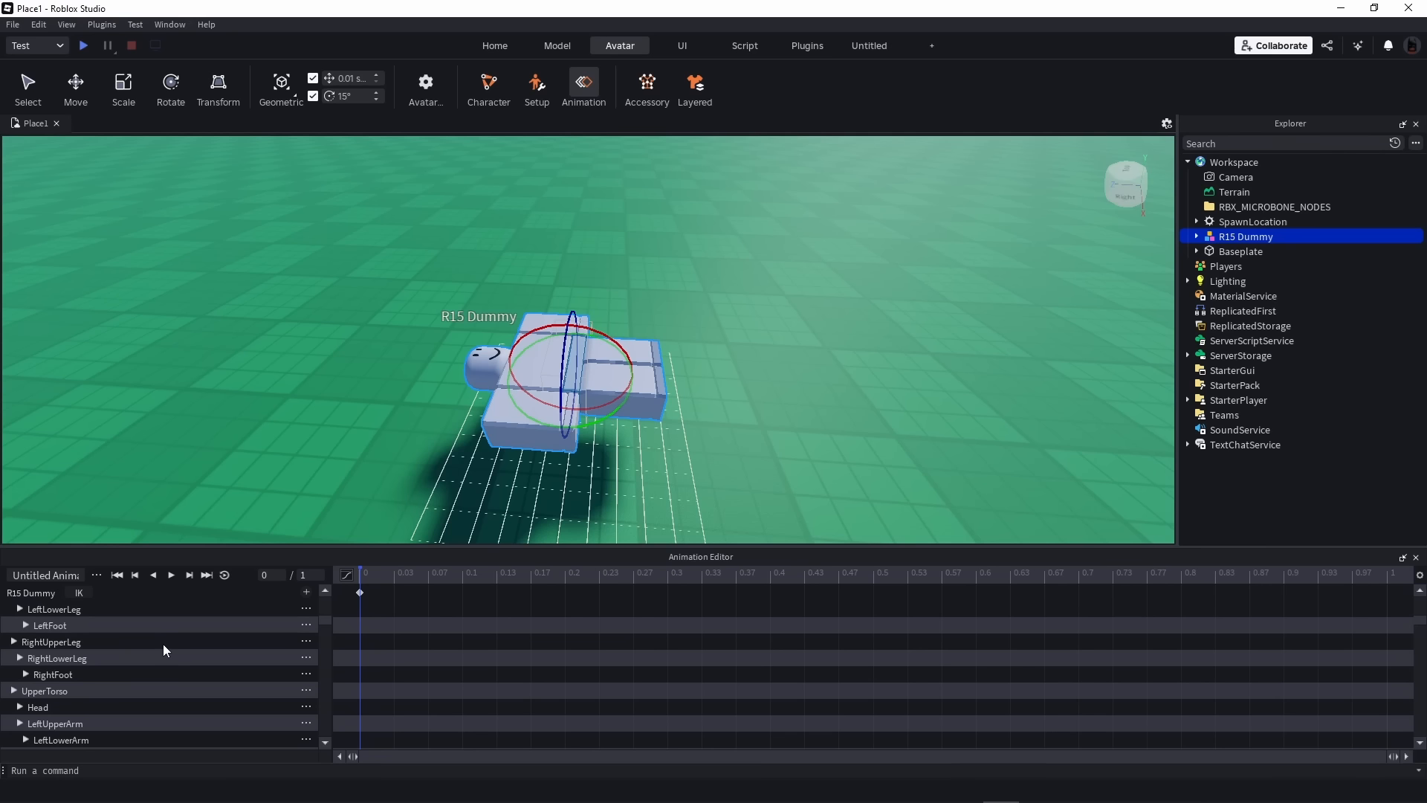
{"action": "left_click", "coordinate": [595, 384]}
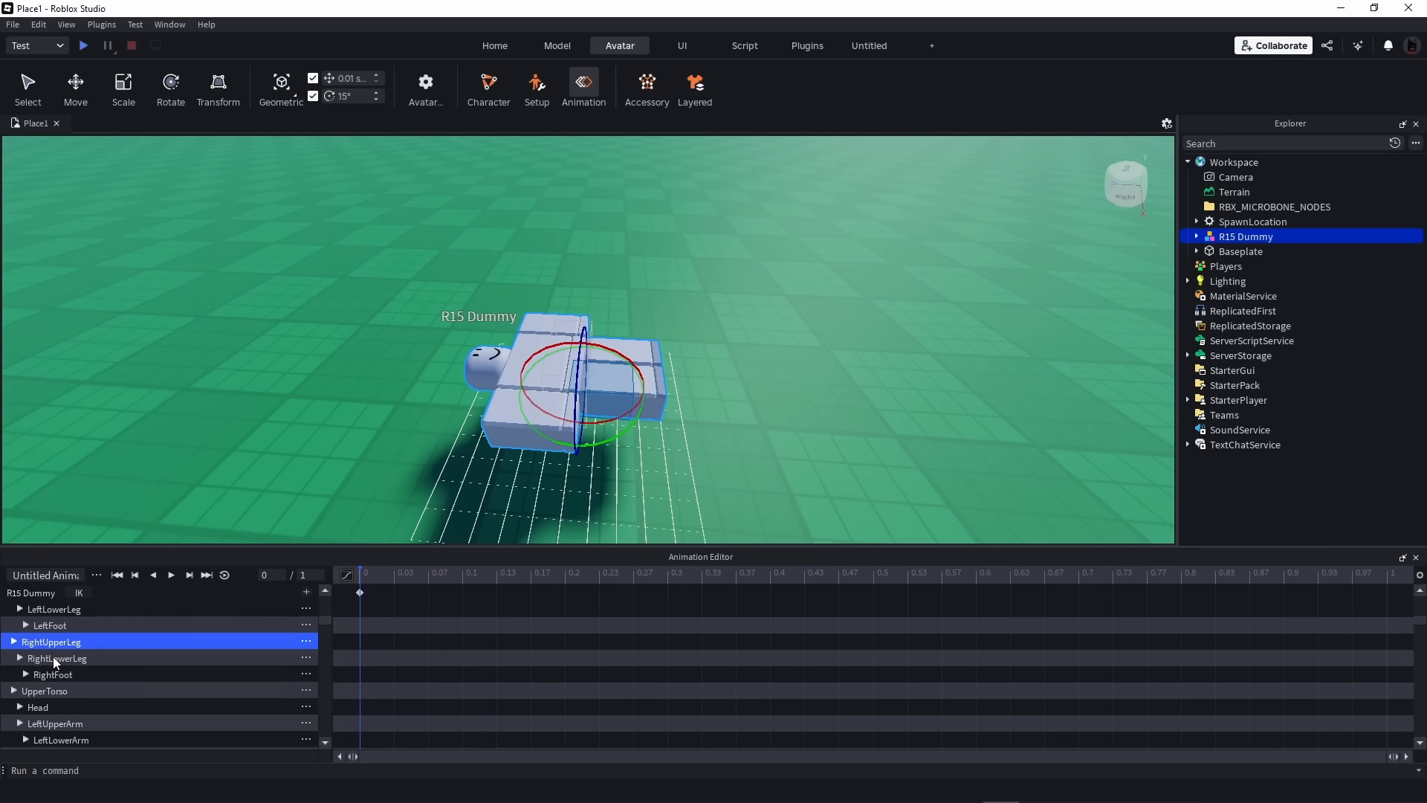
{"action": "scroll", "coordinate": [59, 639], "scroll_direction": "up", "scroll_amount": 4}
{"action": "scroll", "coordinate": [65, 657], "scroll_direction": "down", "scroll_amount": 5}
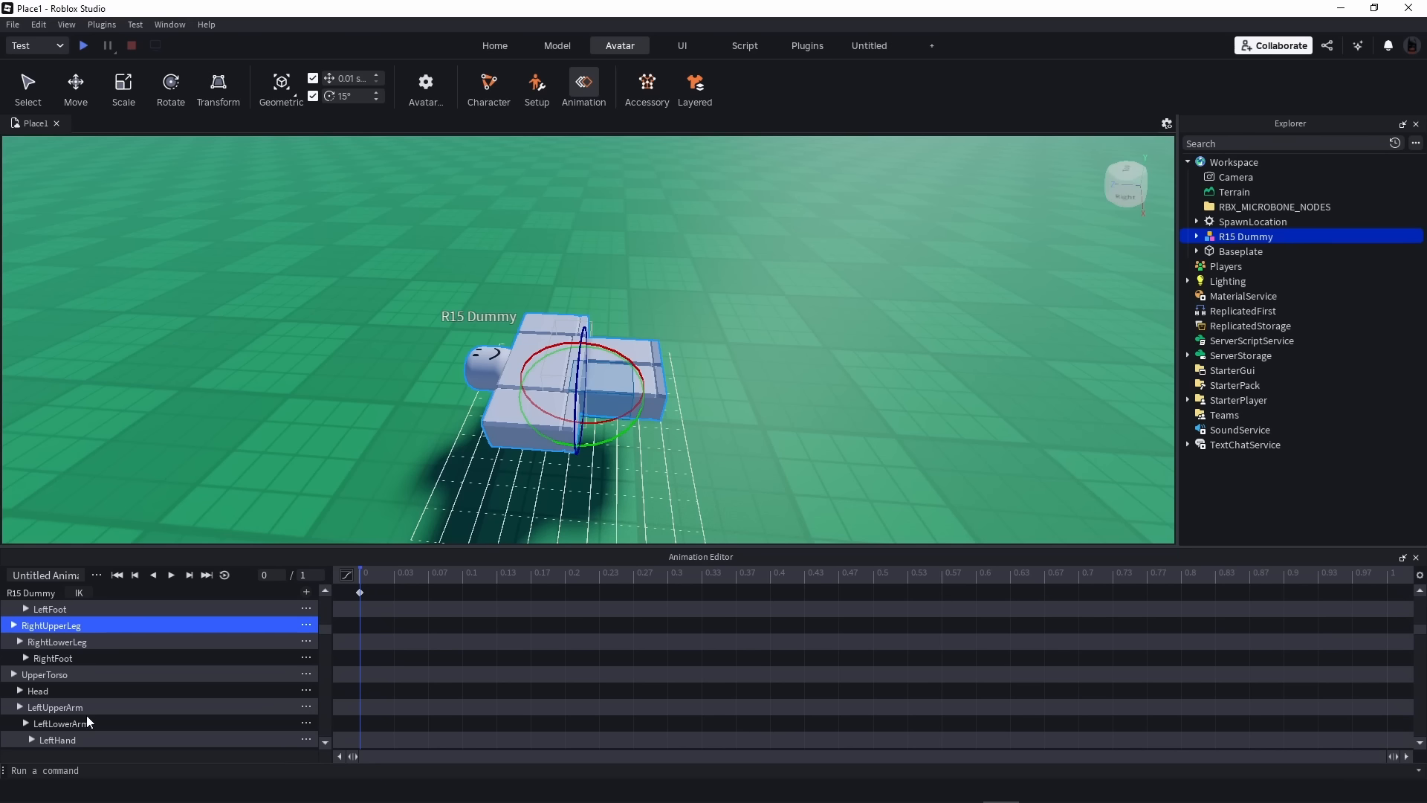
{"action": "scroll", "coordinate": [84, 706], "scroll_direction": "up", "scroll_amount": 1}
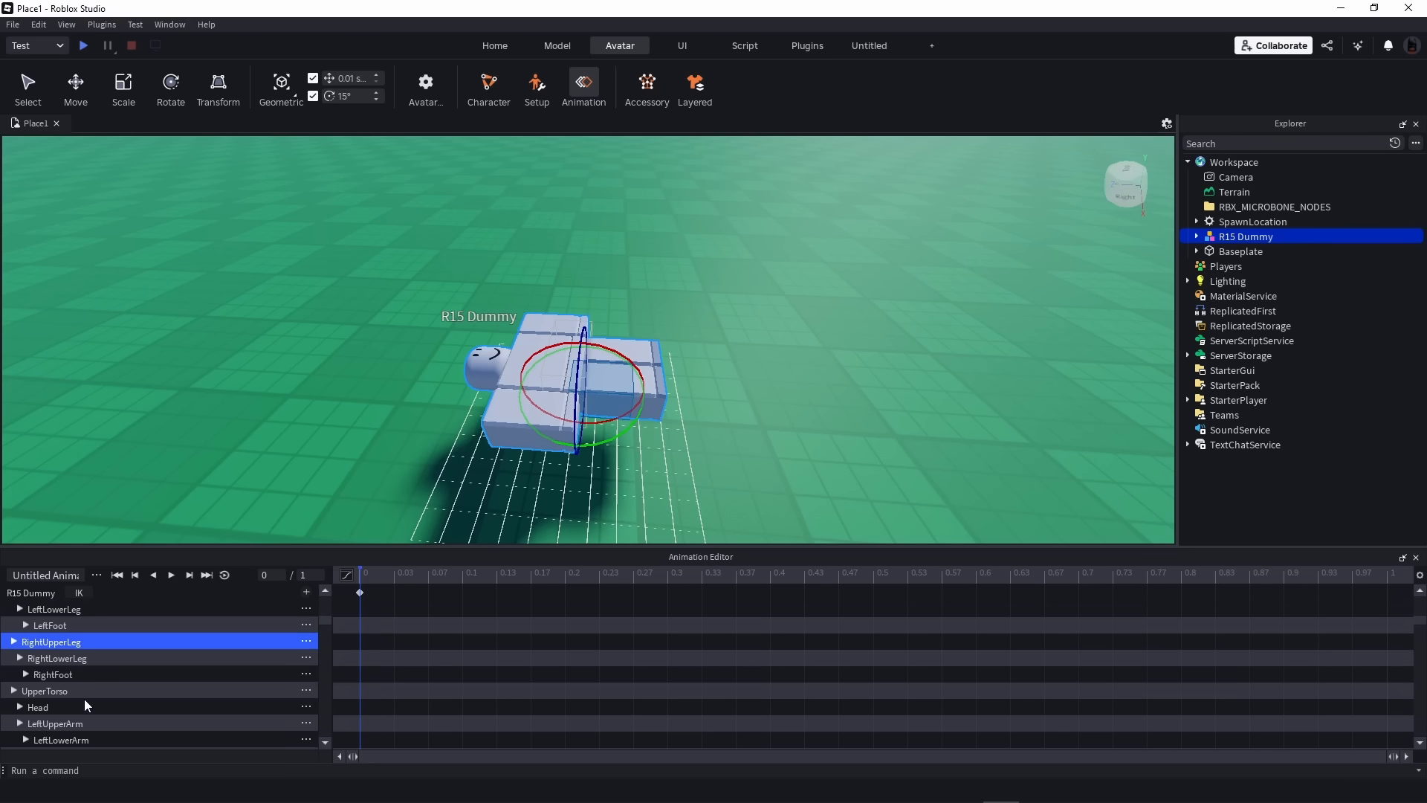
{"action": "left_click", "coordinate": [14, 642]}
{"action": "left_click", "coordinate": [130, 674]}
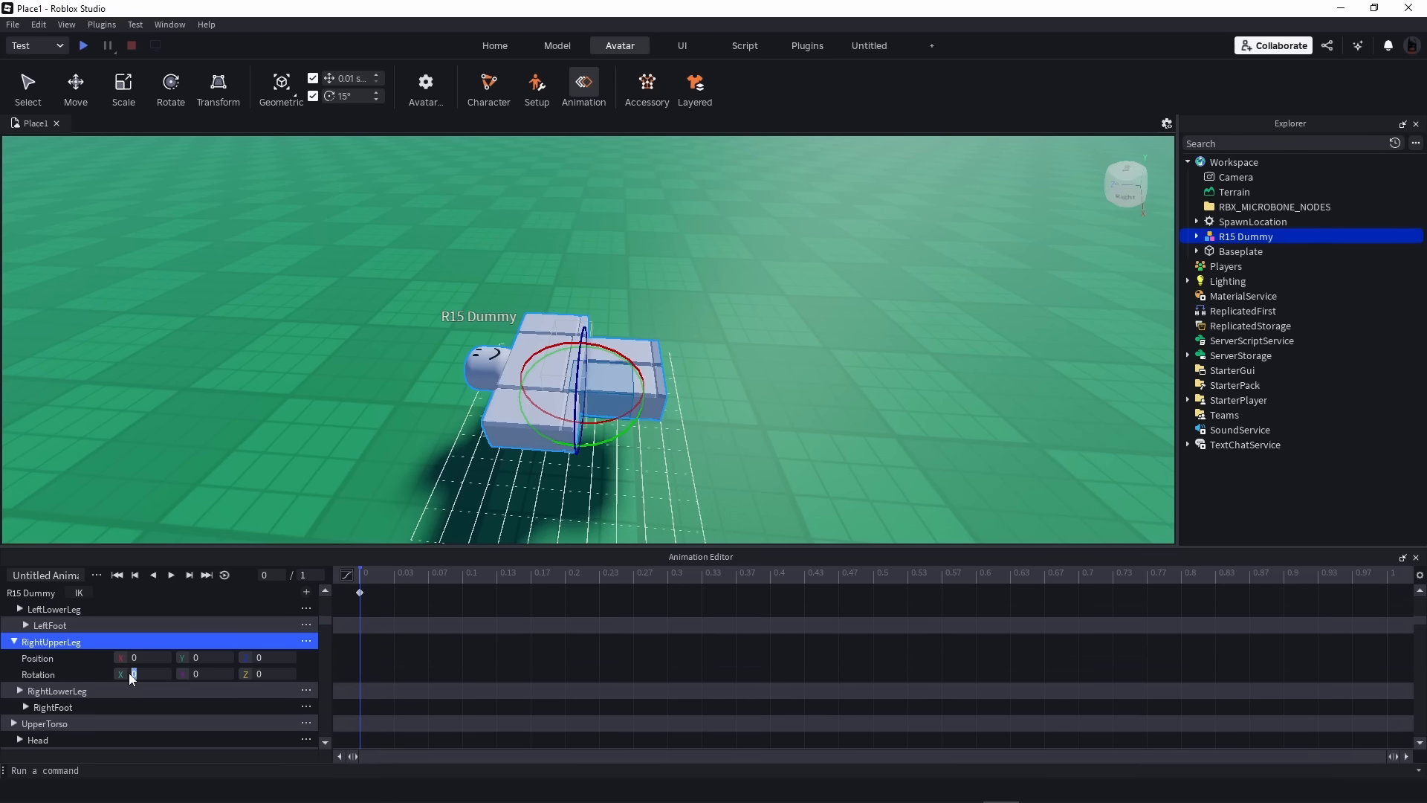
{"action": "type", "text": "-10"}
{"action": "key", "text": "Return"}
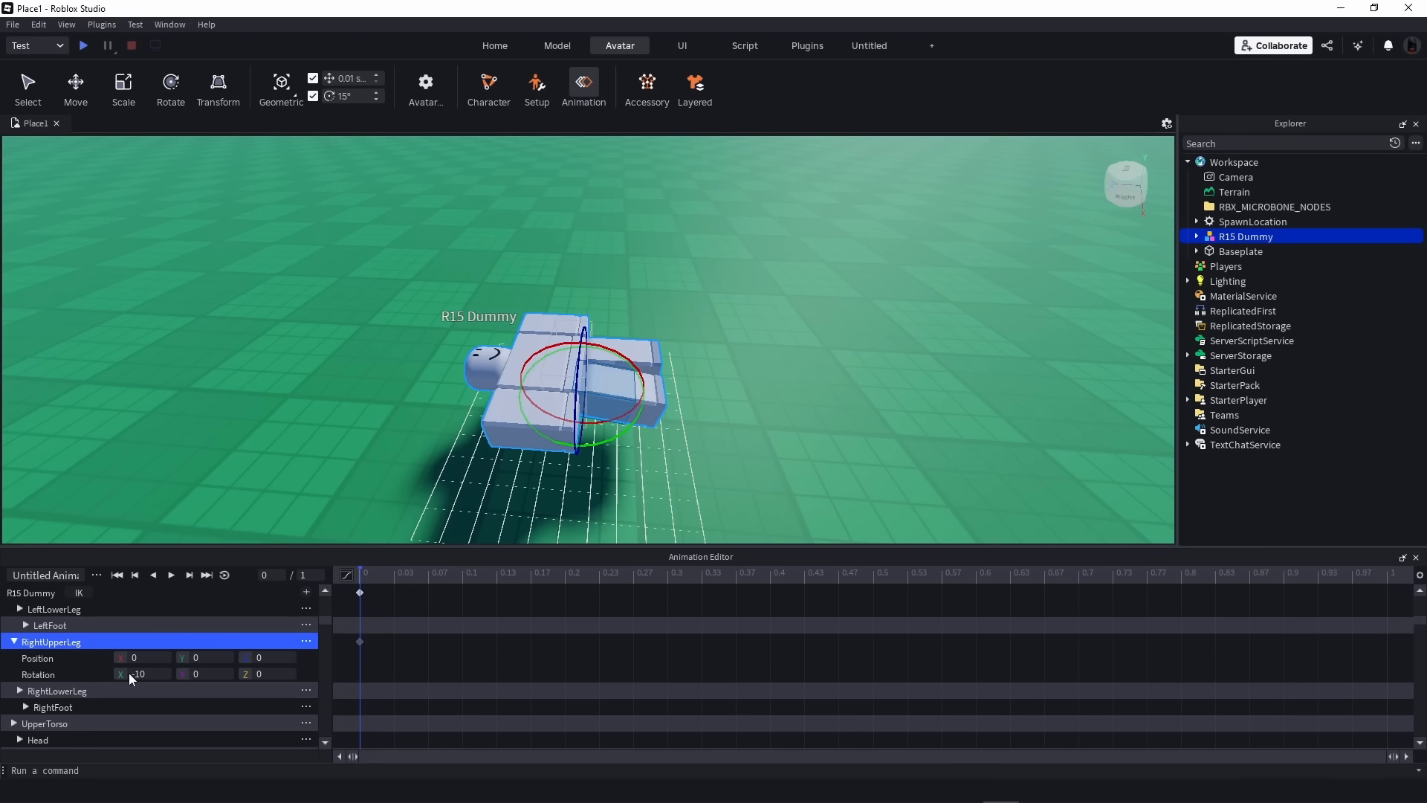
{"action": "right_click", "coordinate": [787, 379]}
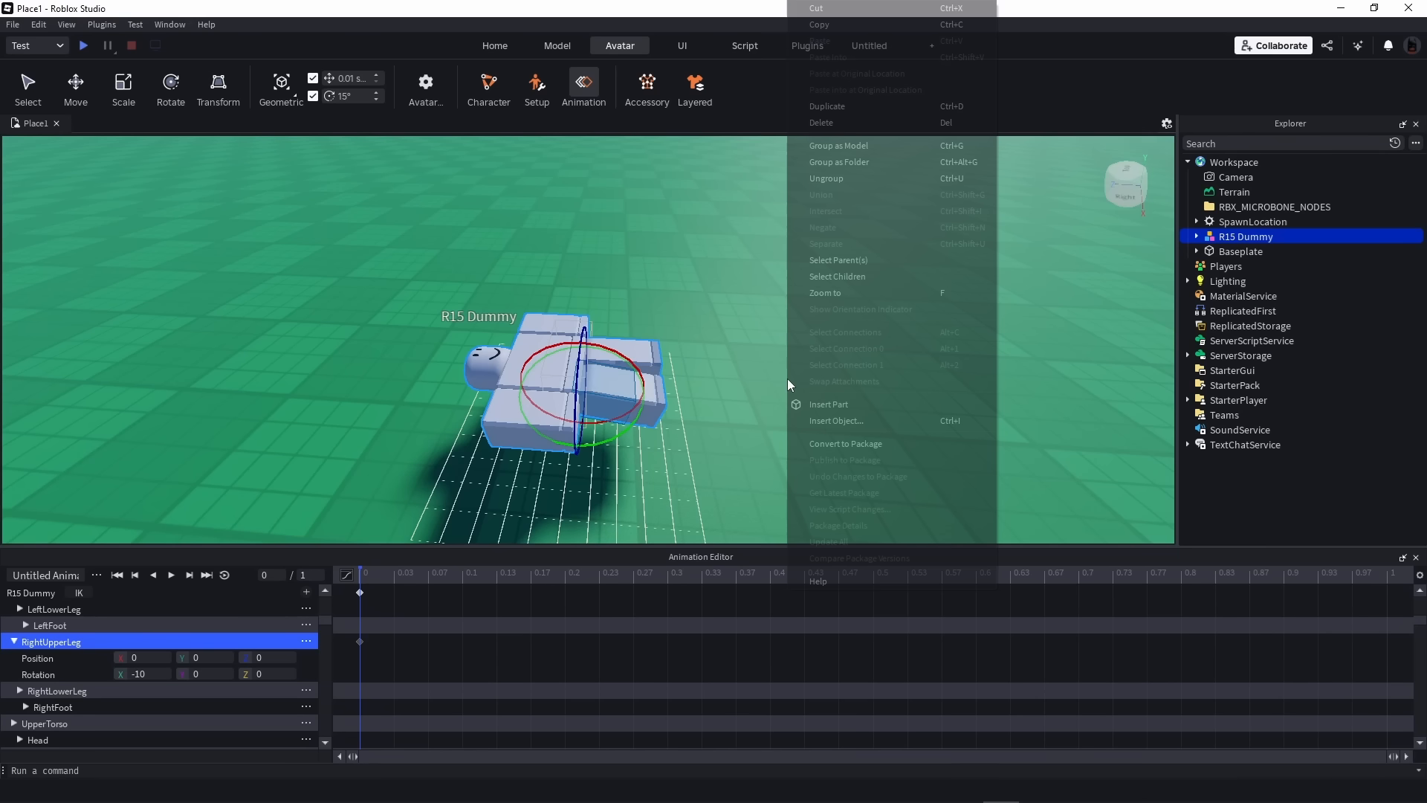
{"action": "left_click", "coordinate": [602, 278]}
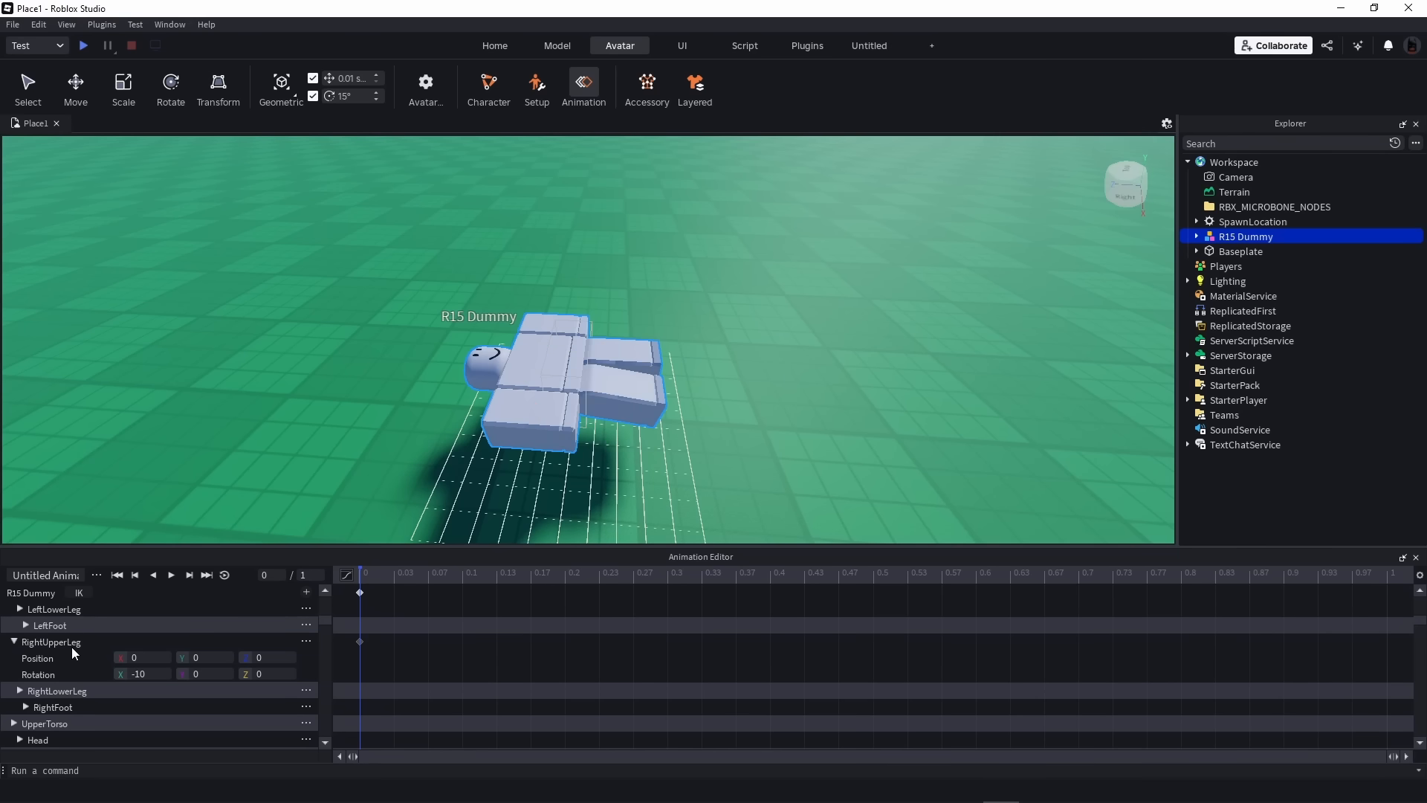
Set the LeftUpperLeg track's X rotation to 20 at time 0 so the legs spread apart
{"action": "scroll", "coordinate": [72, 646], "scroll_direction": "up", "scroll_amount": 4}
{"action": "left_click", "coordinate": [13, 658]}
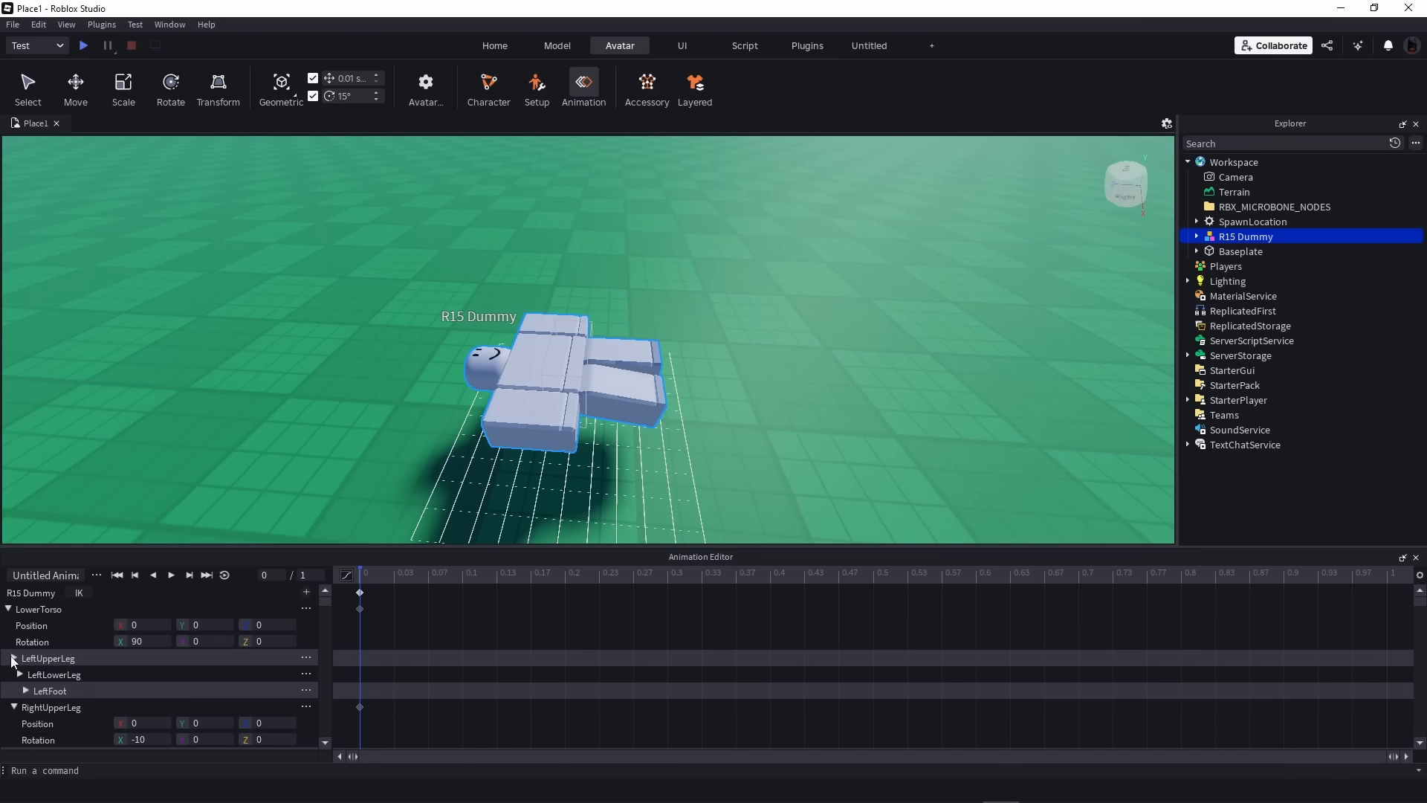
{"action": "left_click", "coordinate": [47, 658]}
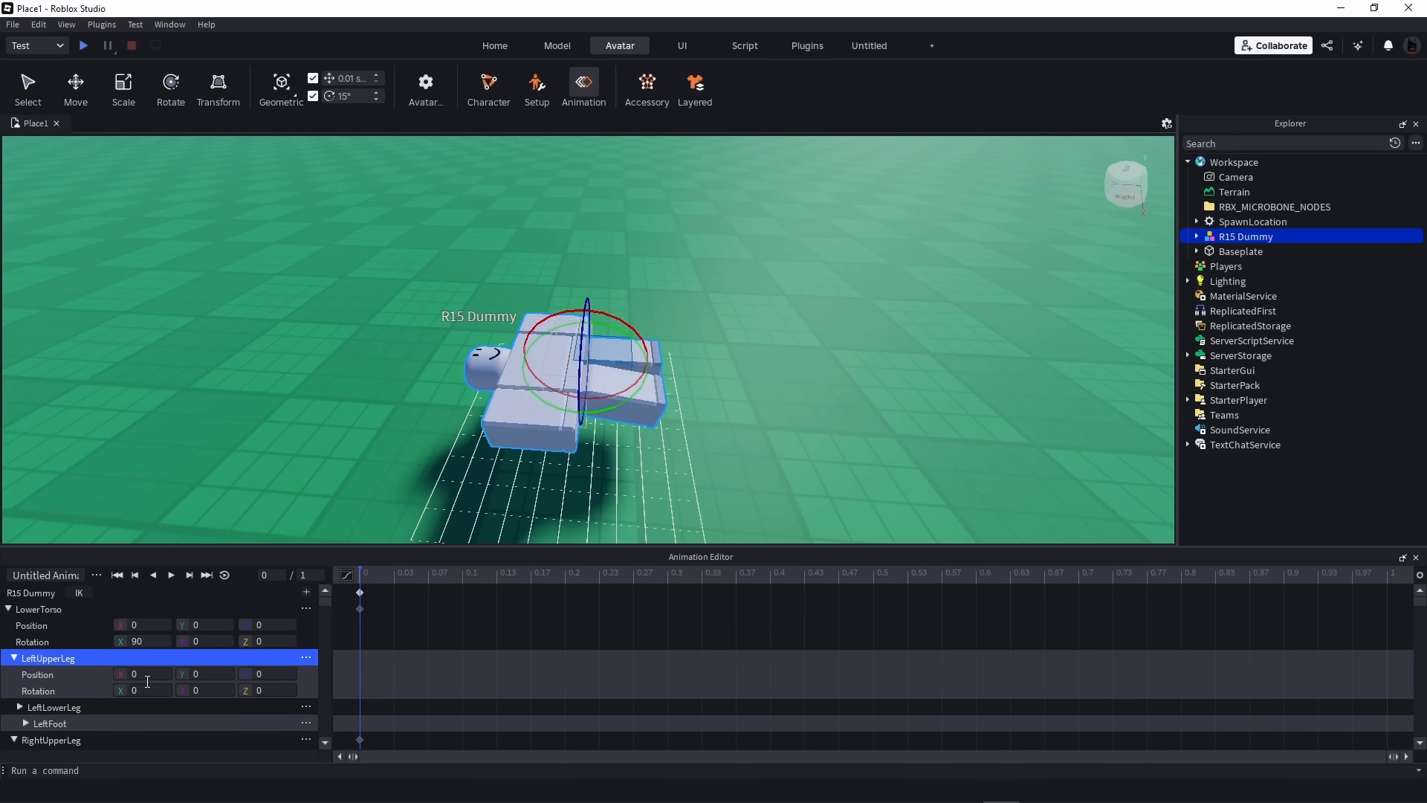
{"action": "left_click", "coordinate": [124, 690]}
{"action": "type", "text": "20"}
{"action": "key", "text": "Return"}
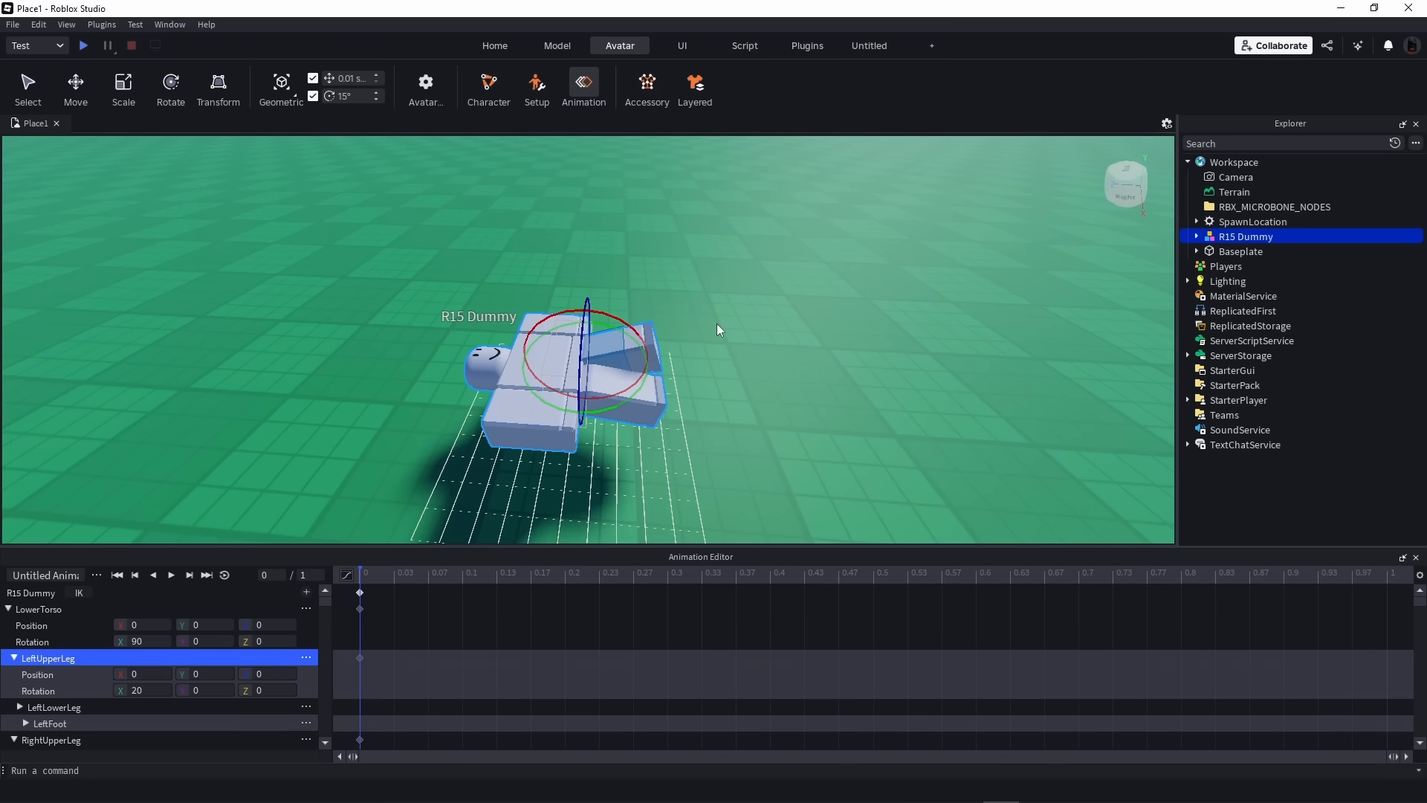
Bend the dummy's left knee by setting the LeftLowerLeg track's X rotation to -20 at time 0
{"action": "left_click", "coordinate": [766, 325]}
{"action": "key", "text": "d"}
{"action": "right_click_drag", "start_coordinate": [818, 324], "coordinate": [819, 324]}
{"action": "key", "text": "a"}
{"action": "key", "text": "a"}
{"action": "key", "text": "d"}
{"action": "key", "text": "a"}
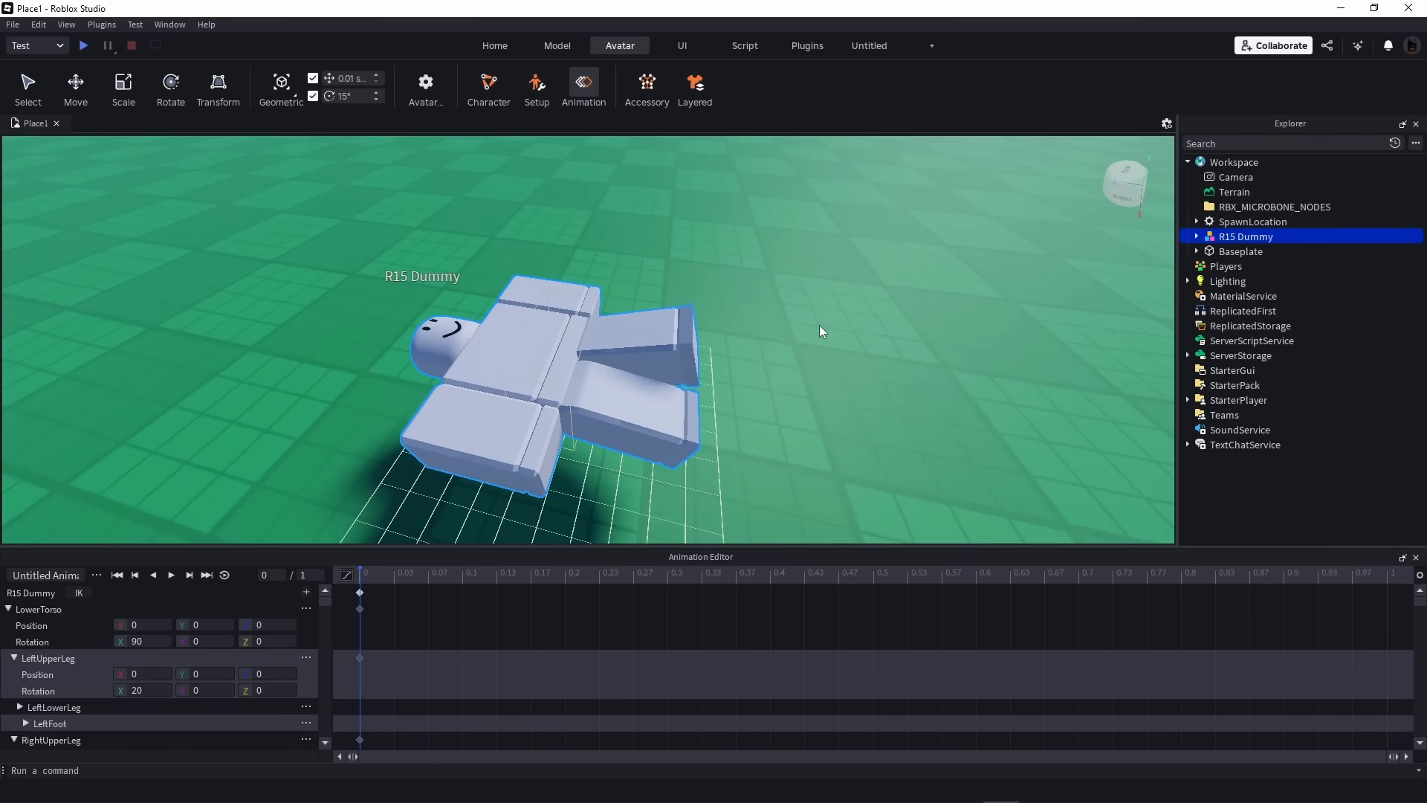
{"action": "left_click", "coordinate": [23, 707]}
{"action": "left_click", "coordinate": [98, 706]}
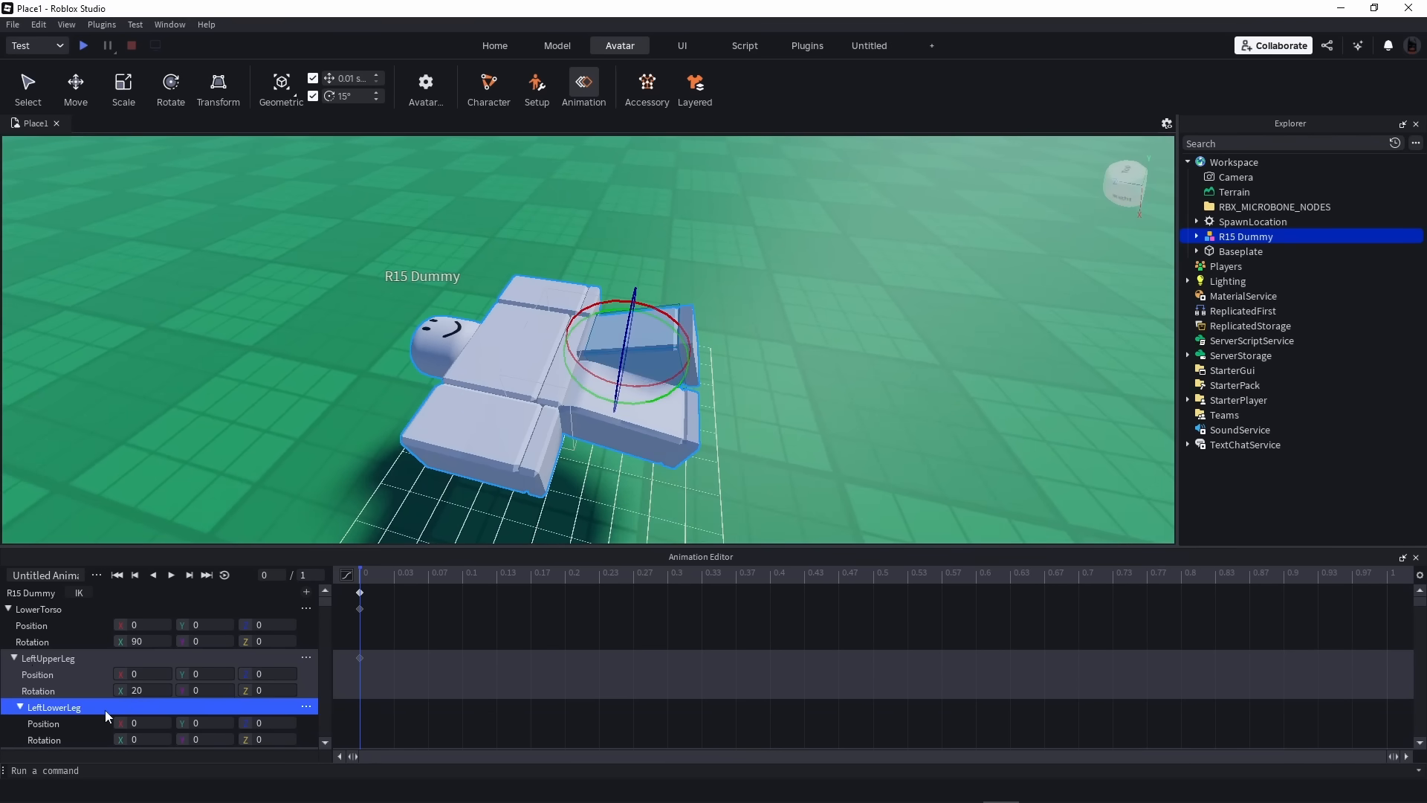
{"action": "scroll", "coordinate": [119, 698], "scroll_direction": "down", "scroll_amount": 1}
{"action": "left_click", "coordinate": [152, 690]}
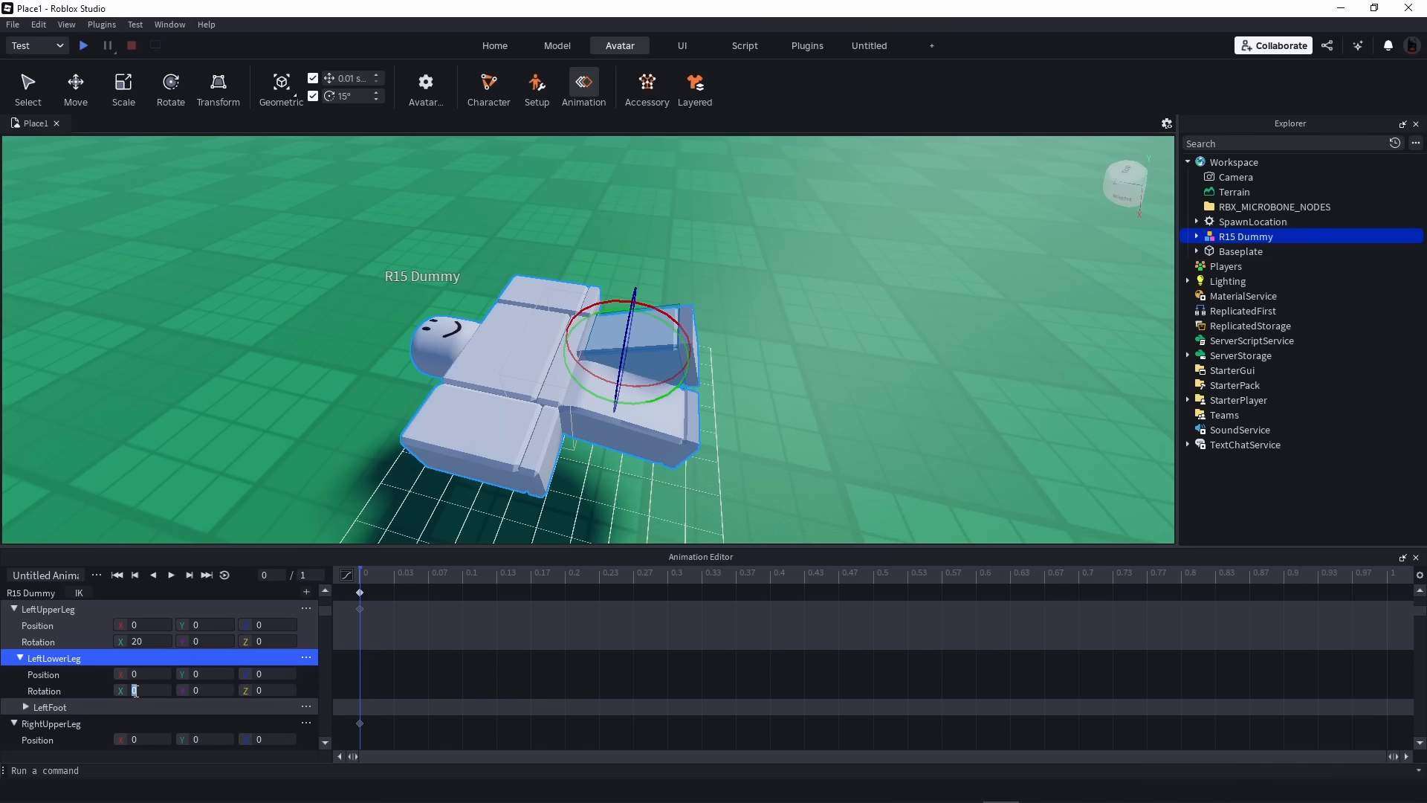
{"action": "type", "text": "-20"}
{"action": "key", "text": "Return"}
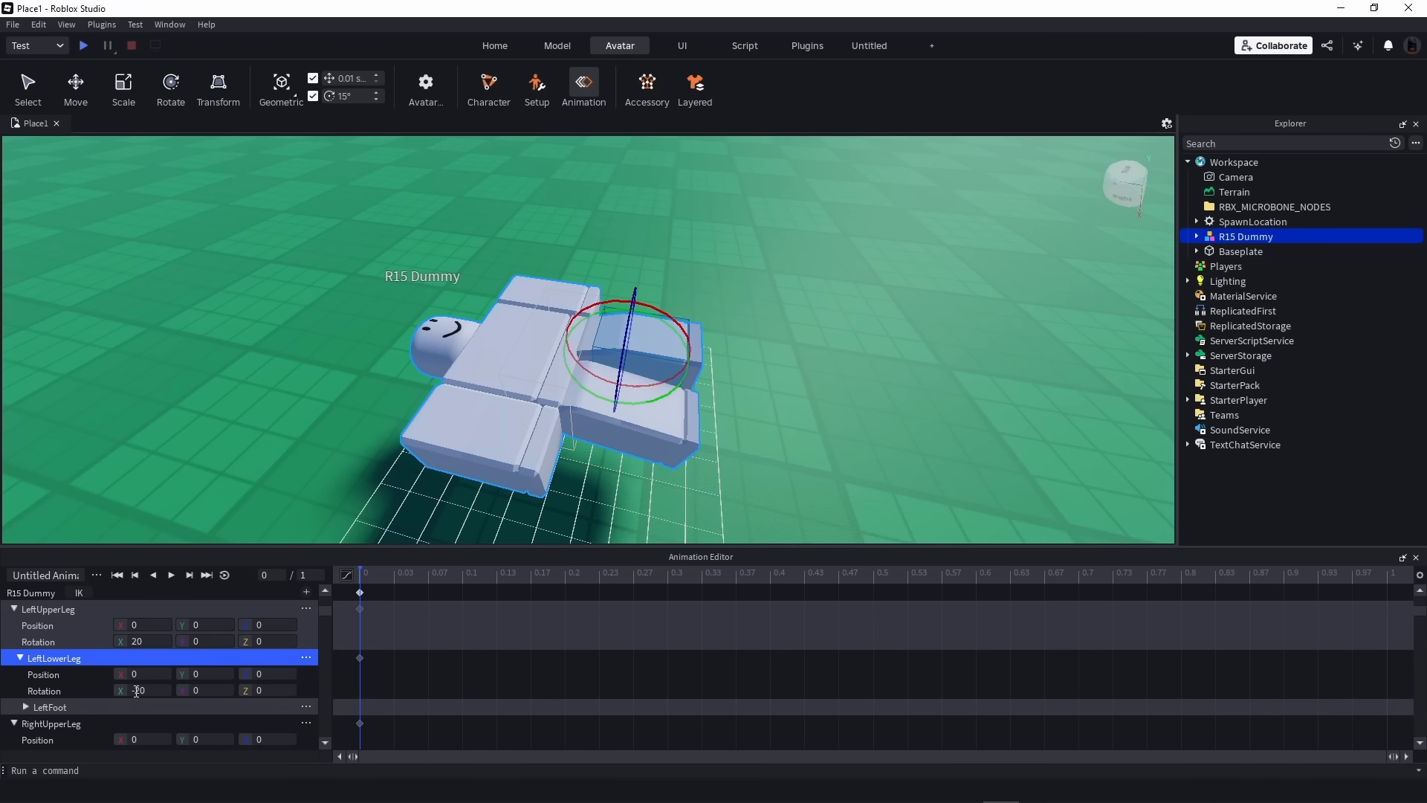
View the whole dummy beside the spawn platform and set the animation's total length to 8 seconds
{"action": "left_click", "coordinate": [836, 305]}
{"action": "right_click_drag", "start_coordinate": [835, 300], "coordinate": [836, 300]}
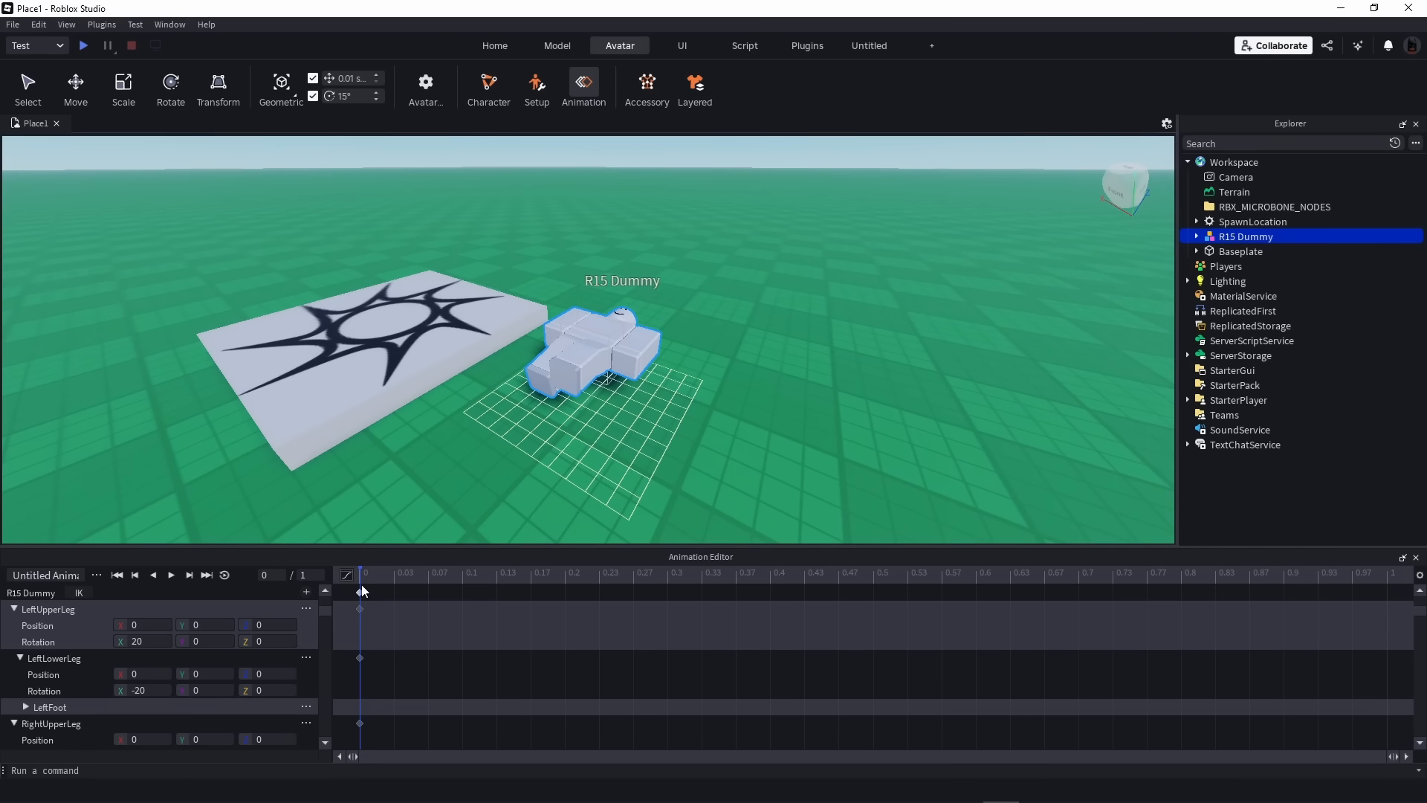
{"action": "left_click", "coordinate": [312, 574]}
{"action": "type", "text": "8"}
{"action": "key", "text": "Return"}
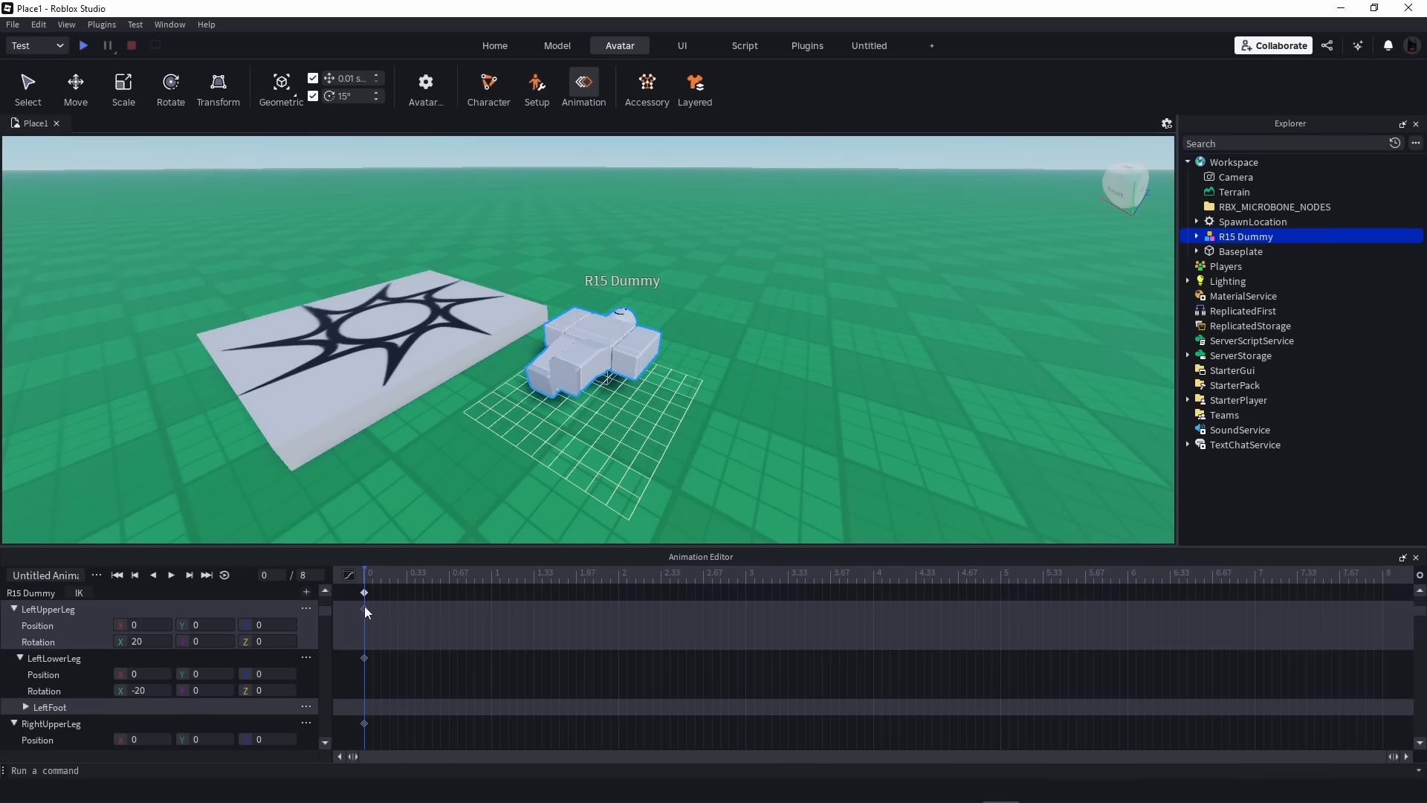
Add a LowerTorso keyframe at time 1 with X rotation 0 so the dummy stands upright
{"action": "scroll", "coordinate": [368, 606], "scroll_direction": "down", "scroll_amount": 3}
{"action": "scroll", "coordinate": [369, 607], "scroll_direction": "up", "scroll_amount": 3}
{"action": "scroll", "coordinate": [368, 607], "scroll_direction": "down", "scroll_amount": 3}
{"action": "scroll", "coordinate": [368, 606], "scroll_direction": "down", "scroll_amount": 1}
{"action": "scroll", "coordinate": [157, 640], "scroll_direction": "up", "scroll_amount": 5}
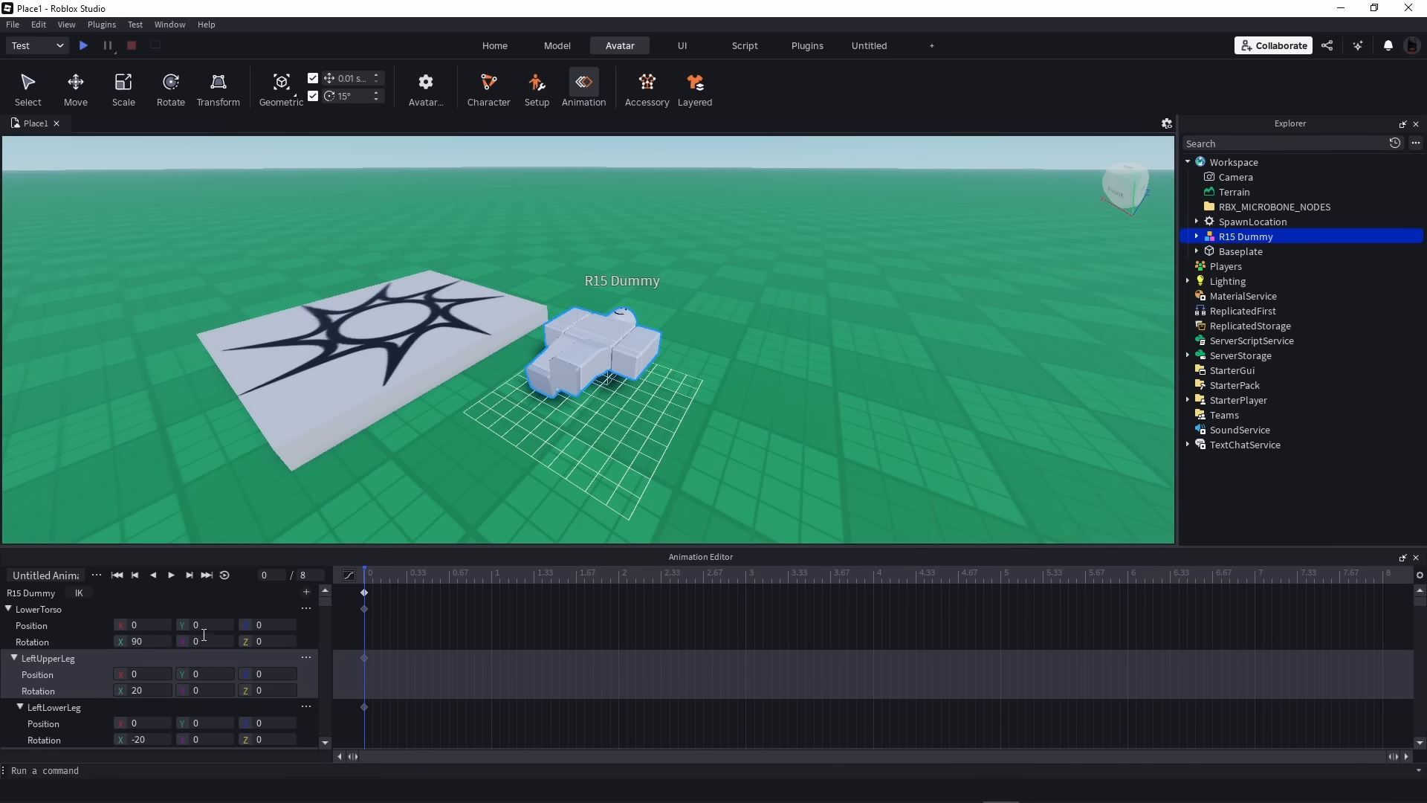
{"action": "scroll", "coordinate": [242, 641], "scroll_direction": "down", "scroll_amount": 4}
{"action": "scroll", "coordinate": [247, 653], "scroll_direction": "up", "scroll_amount": 5}
{"action": "left_click", "coordinate": [492, 574]}
{"action": "left_click_drag", "start_coordinate": [151, 640], "coordinate": [139, 644]}
{"action": "key", "text": "Return"}
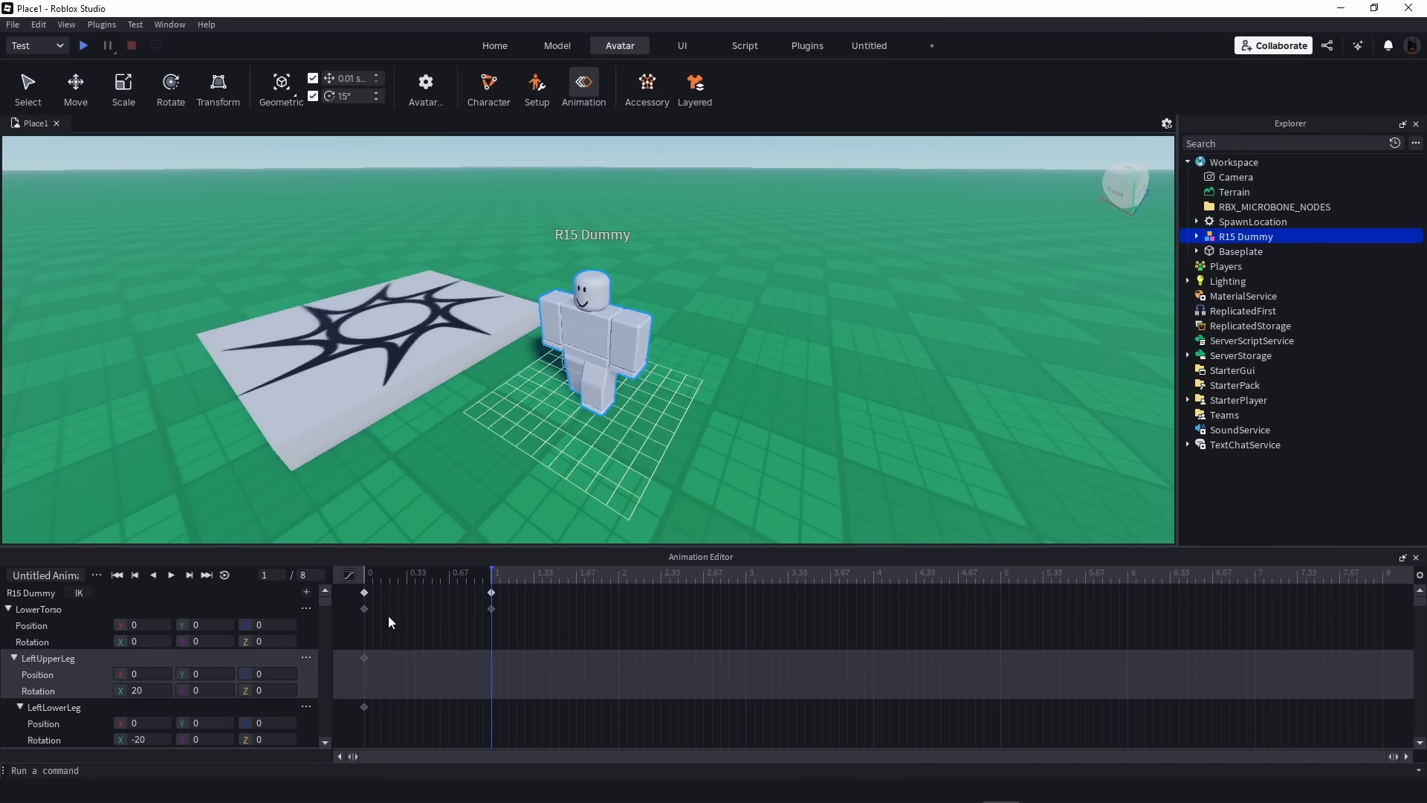
Preview the animation from time 0 to time 1 to examine the dummy's motion between the two keyframes
{"action": "scroll", "coordinate": [373, 590], "scroll_direction": "down", "scroll_amount": 3}
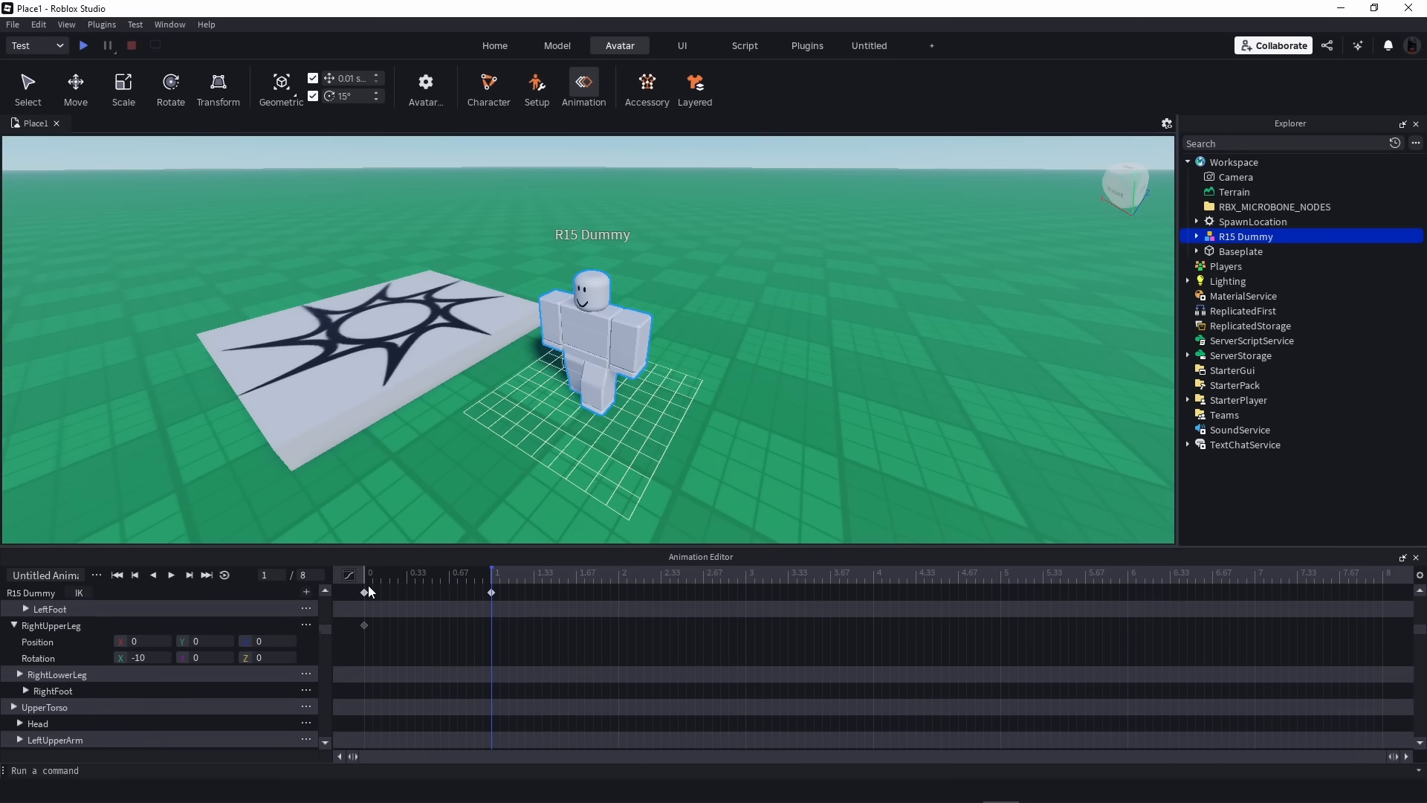
{"action": "scroll", "coordinate": [371, 594], "scroll_direction": "up", "scroll_amount": 3}
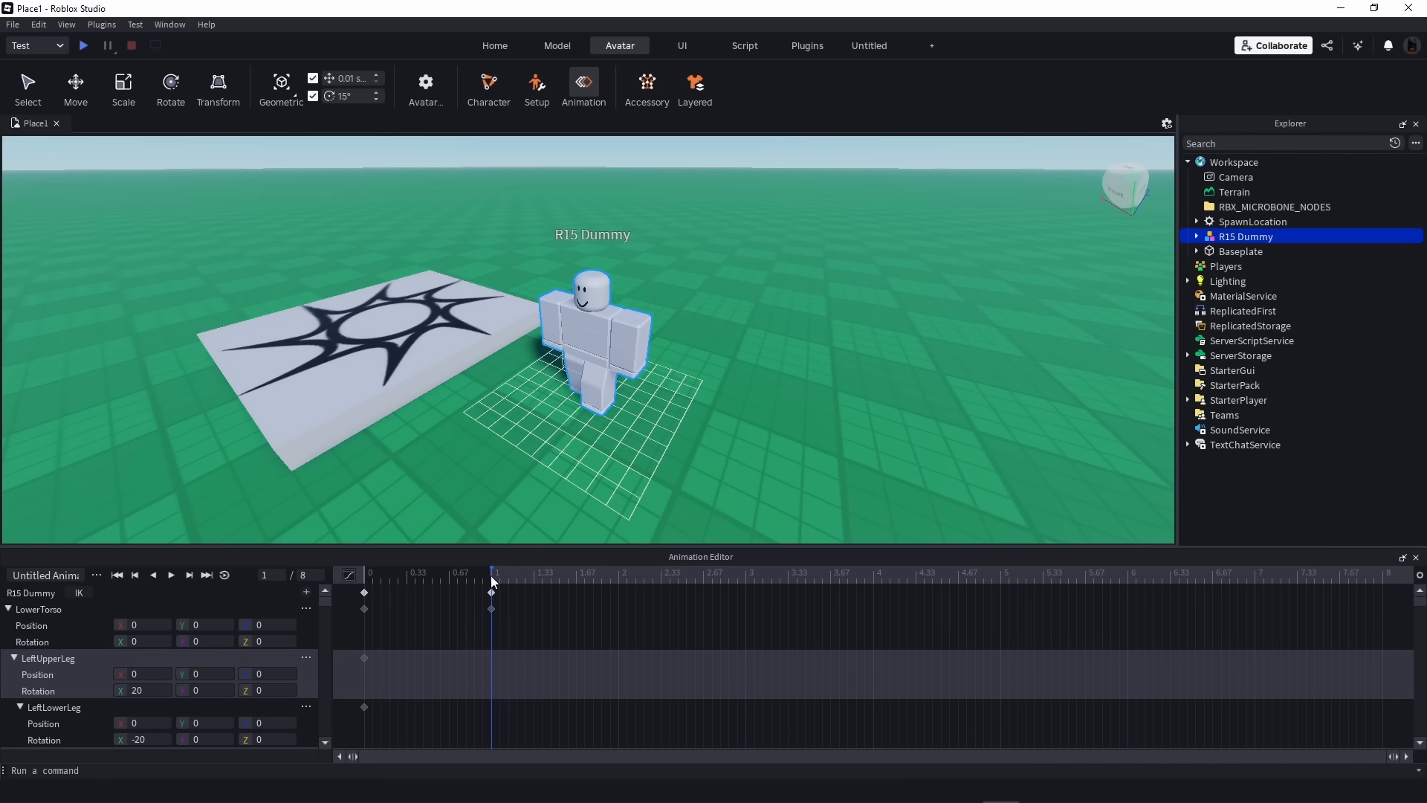
{"action": "left_click_drag", "start_coordinate": [493, 581], "coordinate": [342, 577]}
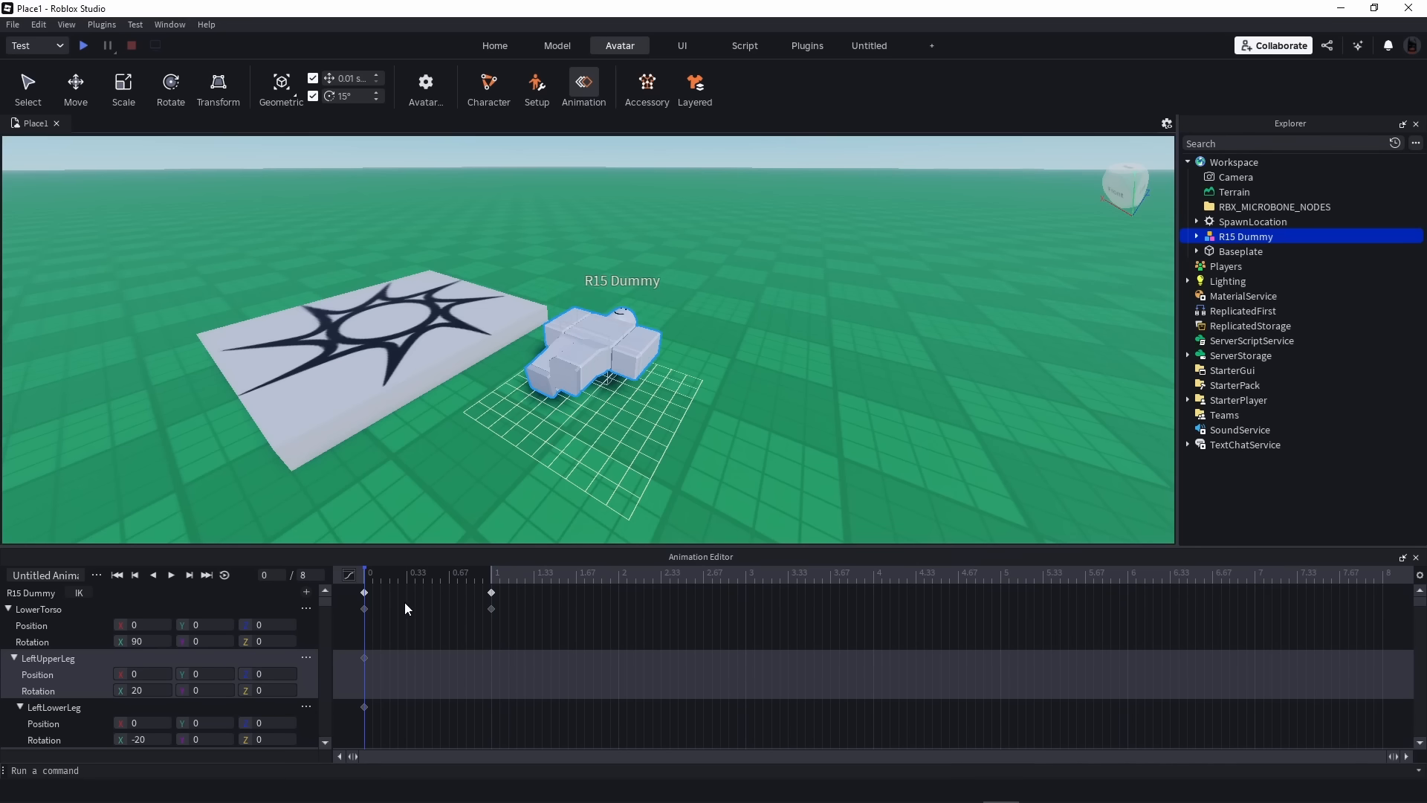
{"action": "key", "text": "space"}
{"action": "left_click", "coordinate": [492, 573]}
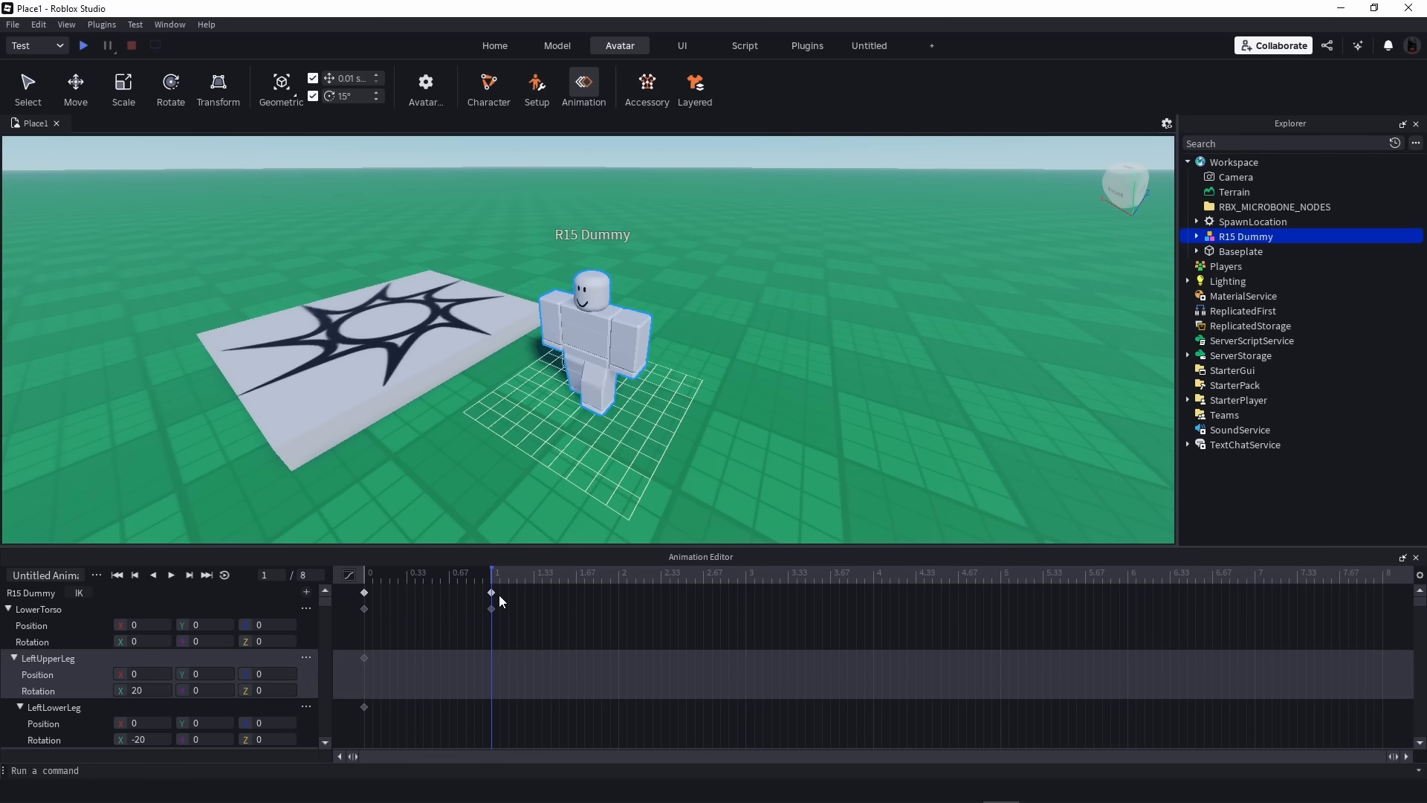
Add a LowerTorso keyframe at time 2 with X rotation -180 and scrub back to time 0 to review the motion
{"action": "mouse_move", "coordinate": [491, 573]}
{"action": "left_mouse_down"}
{"action": "mouse_move", "coordinate": [380, 577]}
{"action": "mouse_move", "coordinate": [493, 582]}
{"action": "left_mouse_up"}
{"action": "middle_click_drag", "start_coordinate": [803, 417], "coordinate": [805, 420]}
{"action": "key", "text": "a"}
{"action": "right_click_drag", "start_coordinate": [805, 420], "coordinate": [805, 418]}
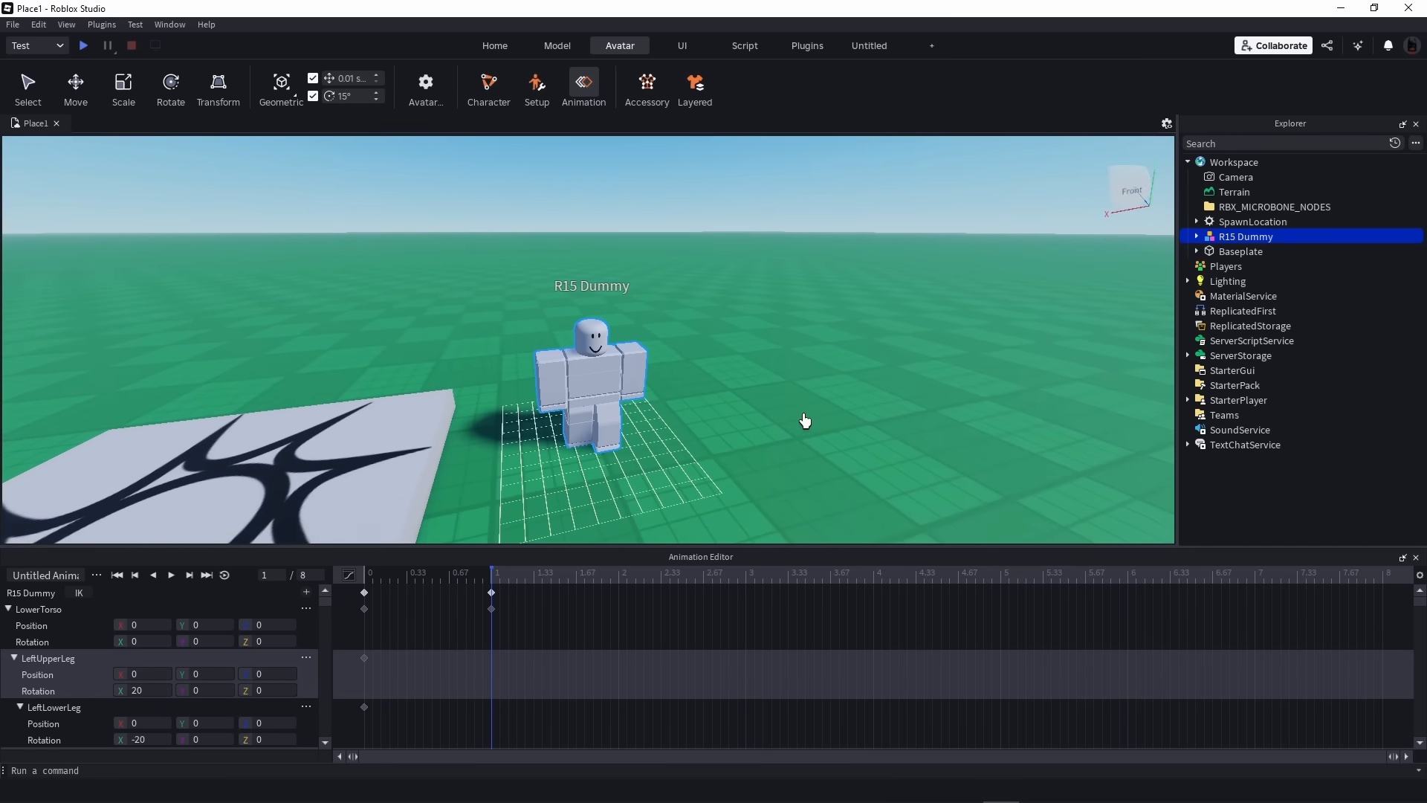
{"action": "right_click_drag", "start_coordinate": [914, 412], "coordinate": [925, 416]}
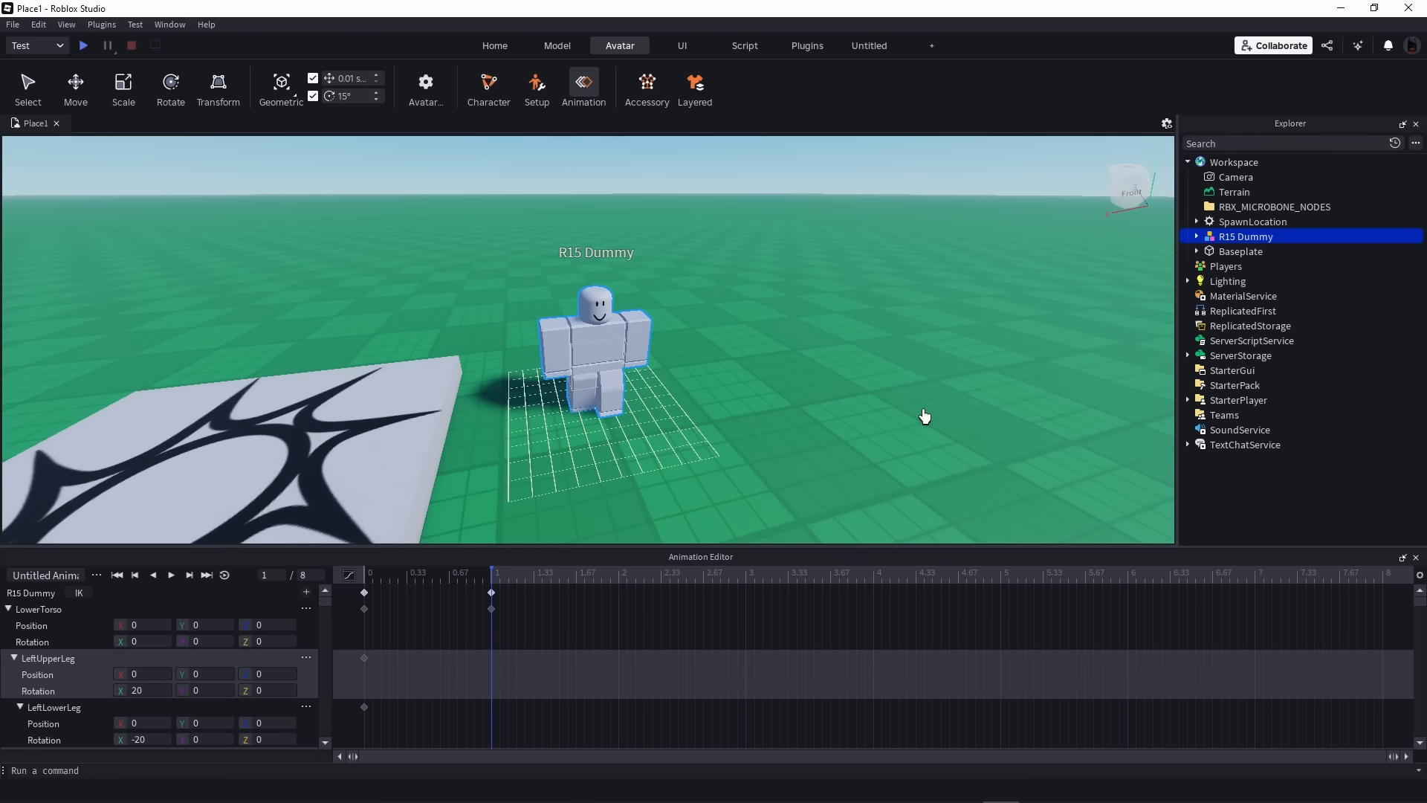
{"action": "right_click_drag", "start_coordinate": [865, 416], "coordinate": [864, 417]}
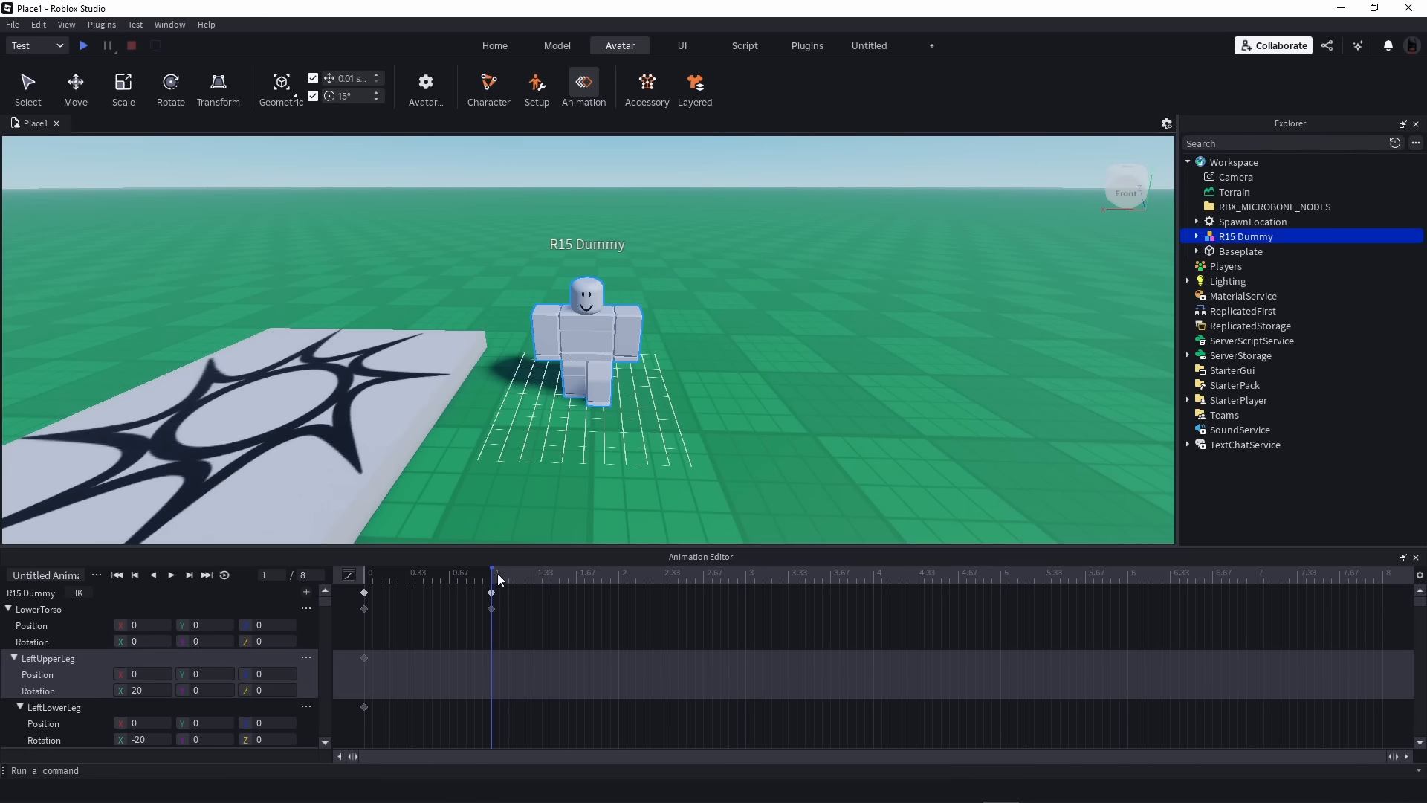
{"action": "left_click_drag", "start_coordinate": [497, 573], "coordinate": [618, 579]}
{"action": "left_click", "coordinate": [119, 642]}
{"action": "type", "text": "180"}
{"action": "key", "text": "Return"}
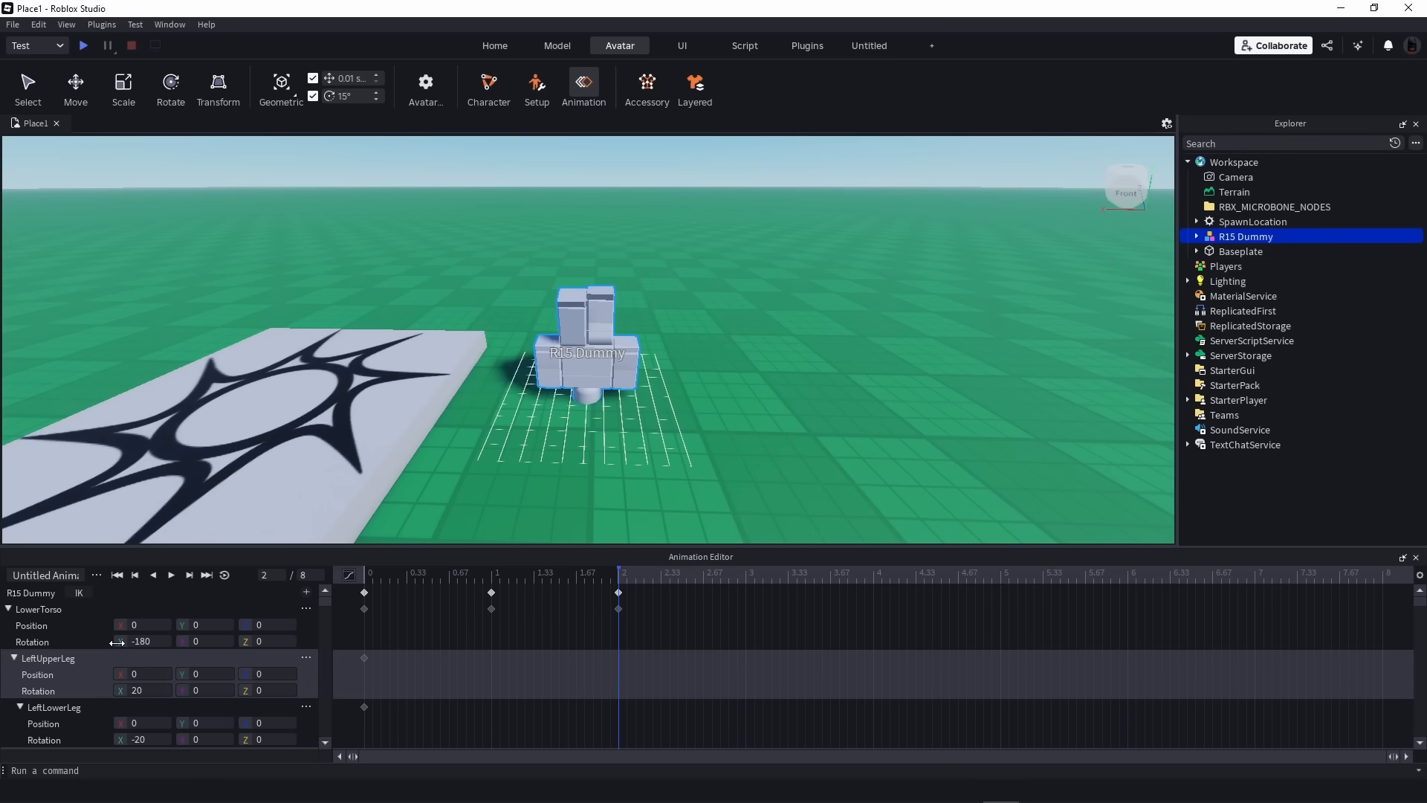
{"action": "left_click_drag", "start_coordinate": [600, 573], "coordinate": [363, 596]}
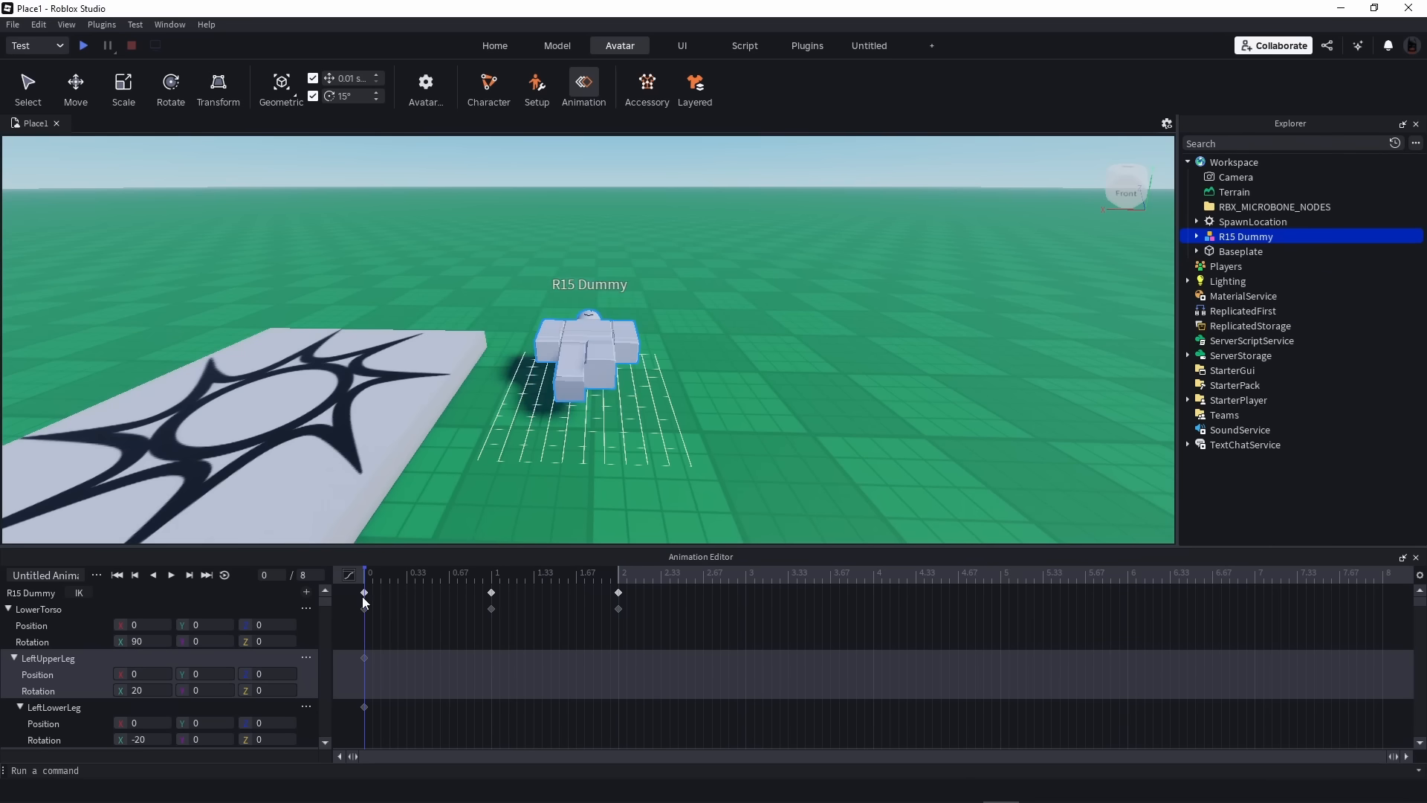
Set the LeftUpperArm track's X rotation to 90 at time 1 and scrub from time 0 to preview the arm's motion
{"action": "left_click", "coordinate": [489, 574]}
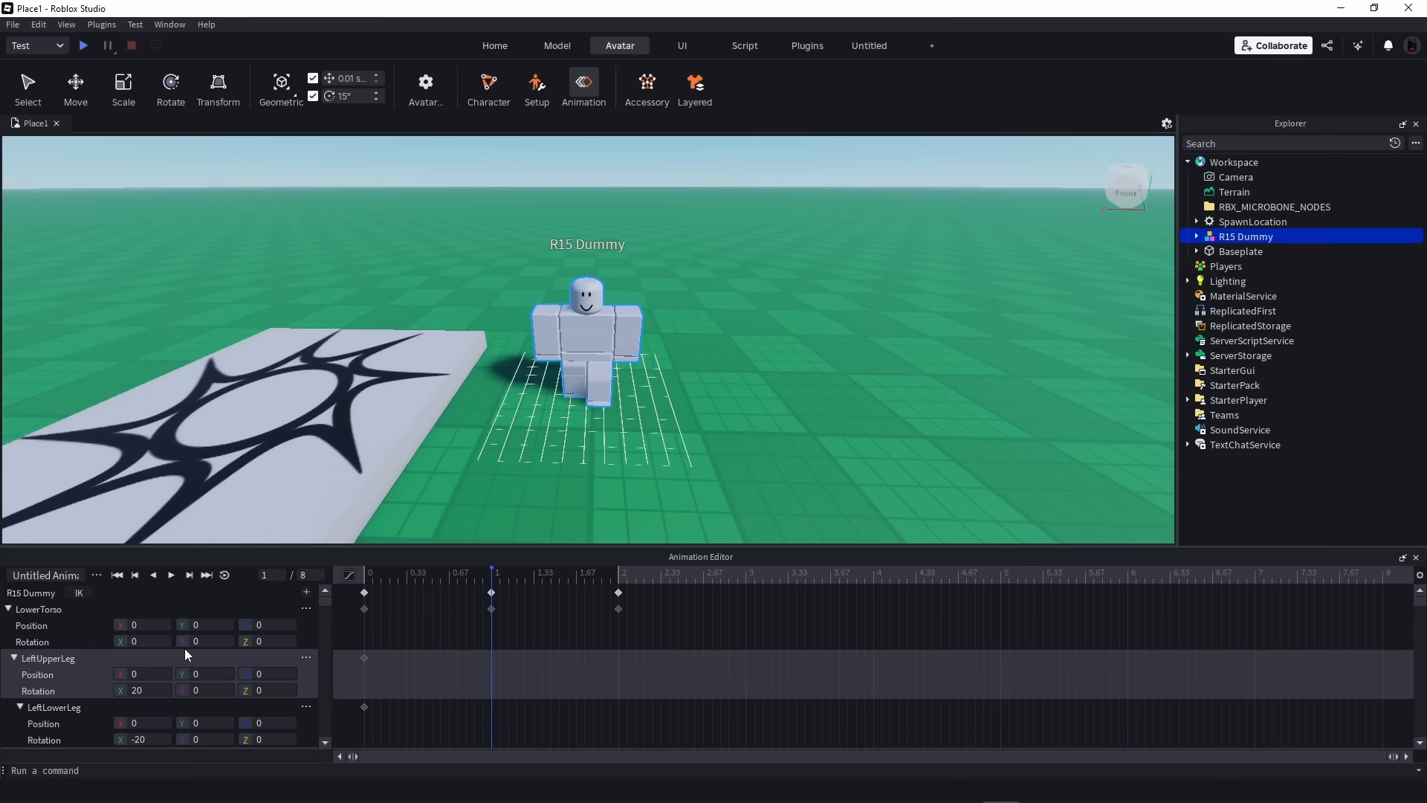
{"action": "scroll", "coordinate": [187, 647], "scroll_direction": "down", "scroll_amount": 3}
{"action": "left_click", "coordinate": [176, 723]}
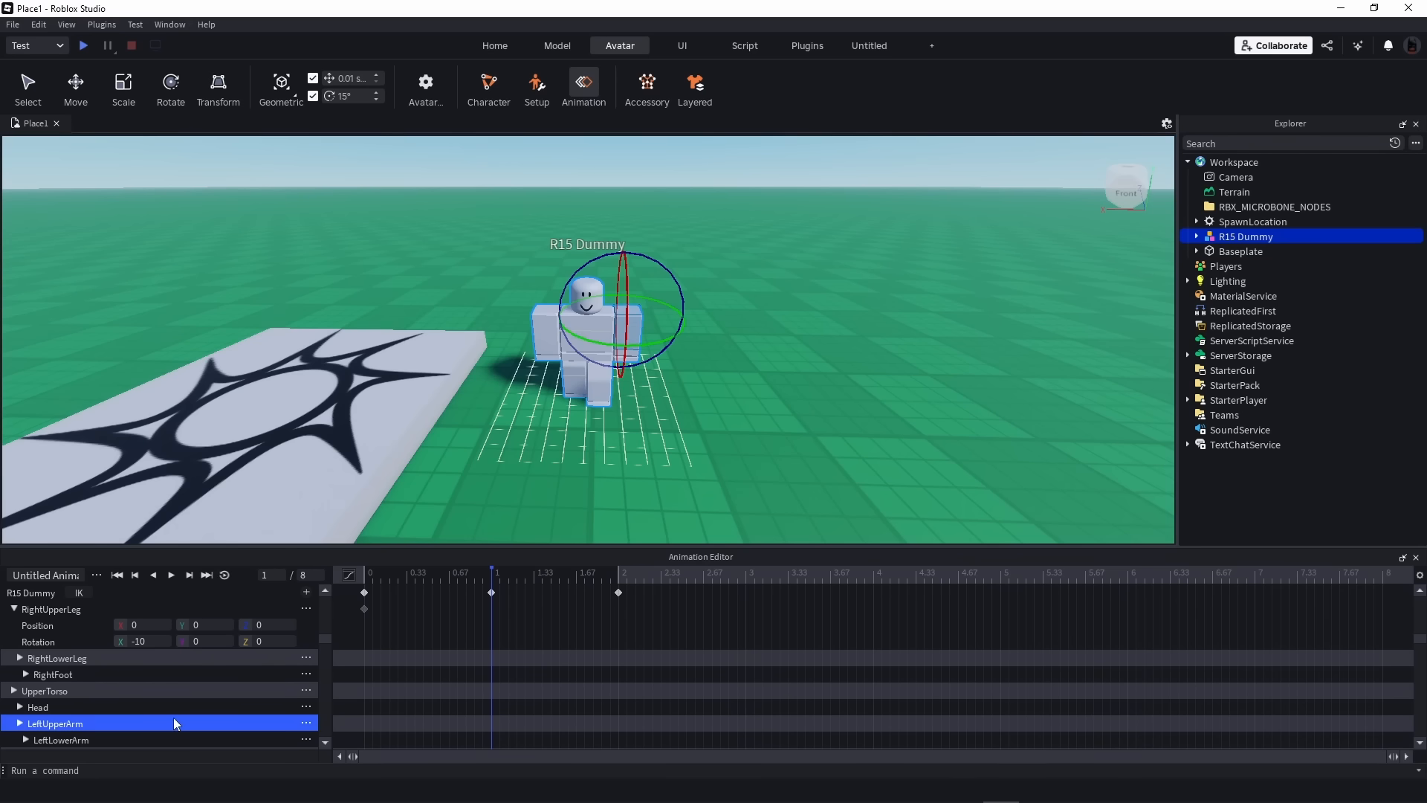
{"action": "left_click", "coordinate": [18, 723]}
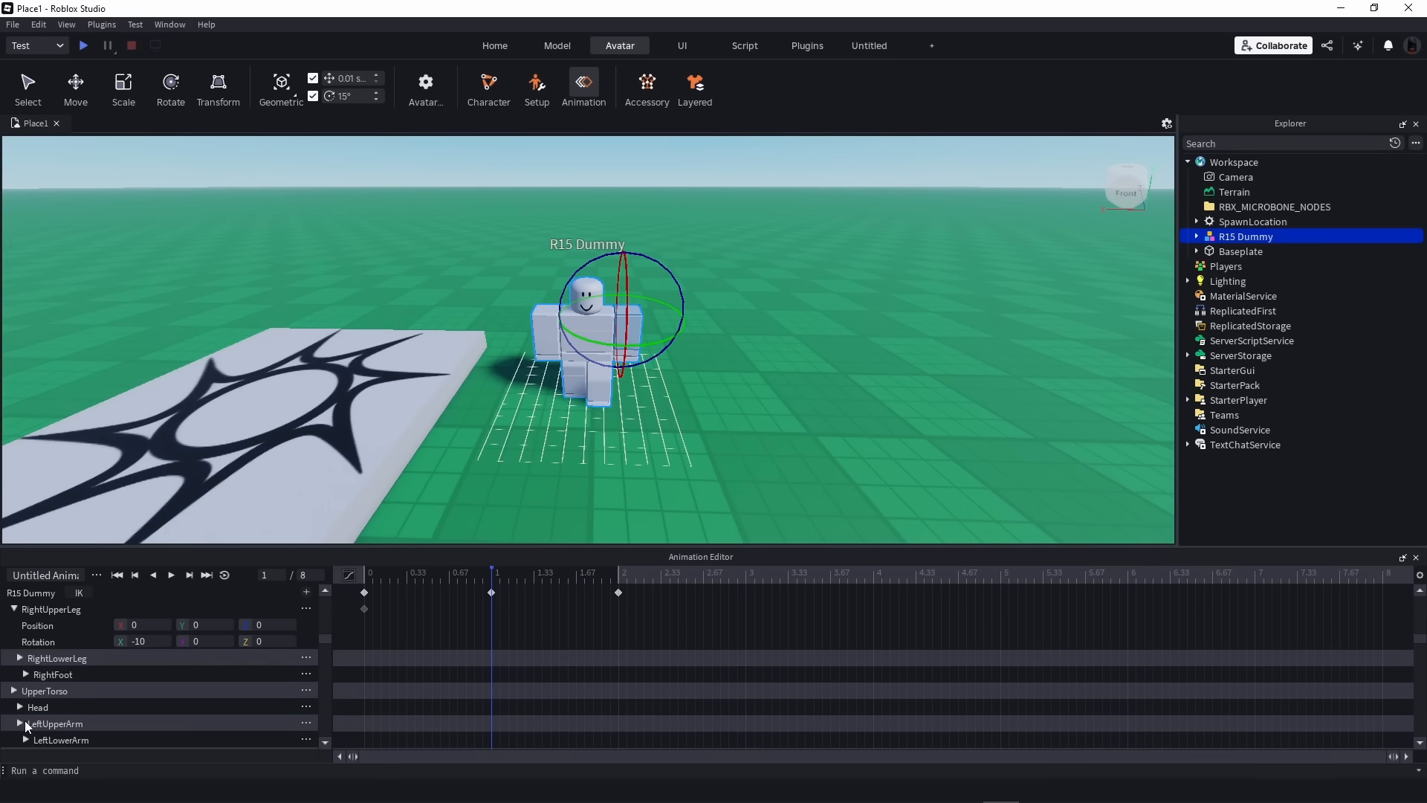
{"action": "left_click", "coordinate": [19, 723]}
{"action": "scroll", "coordinate": [91, 690], "scroll_direction": "down", "scroll_amount": 3}
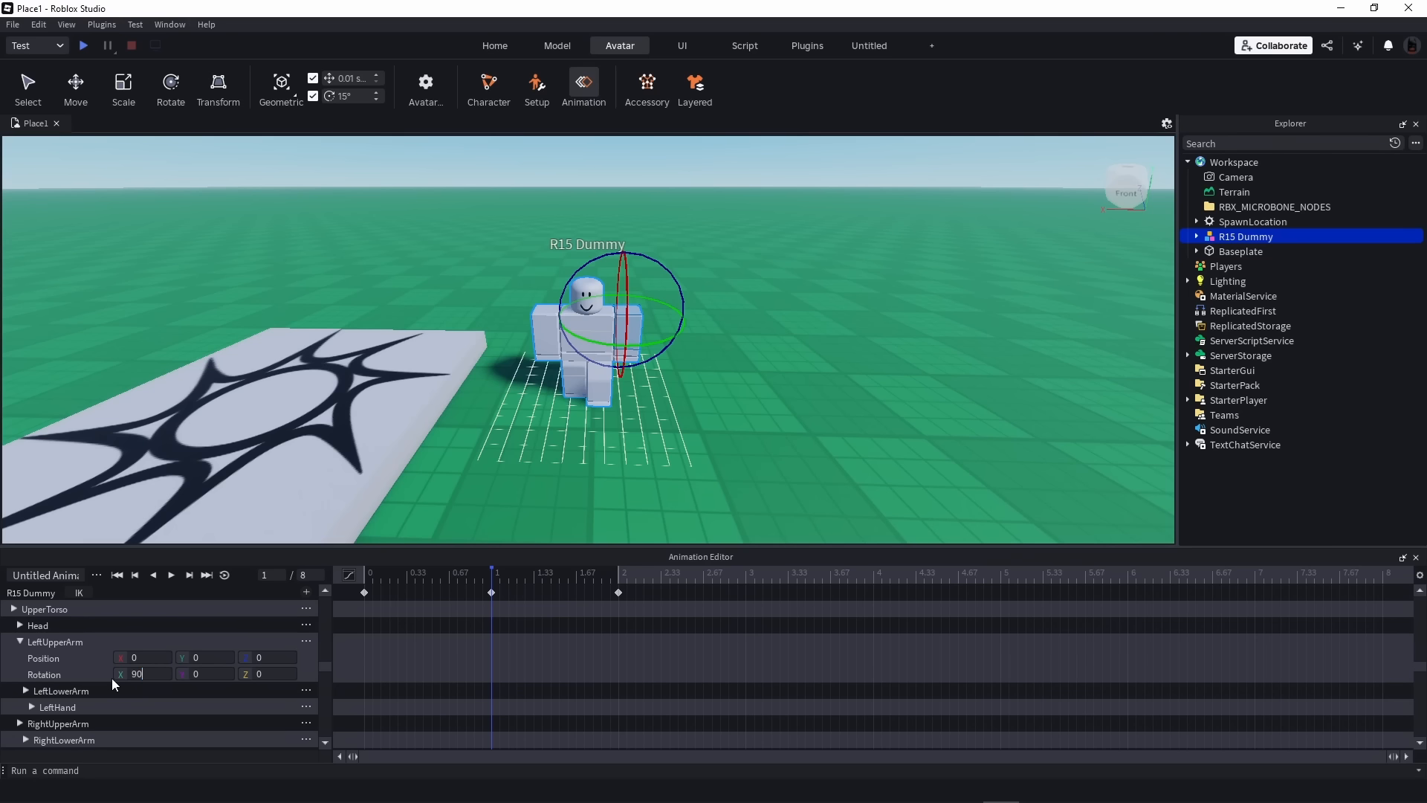
{"action": "key", "text": "Return"}
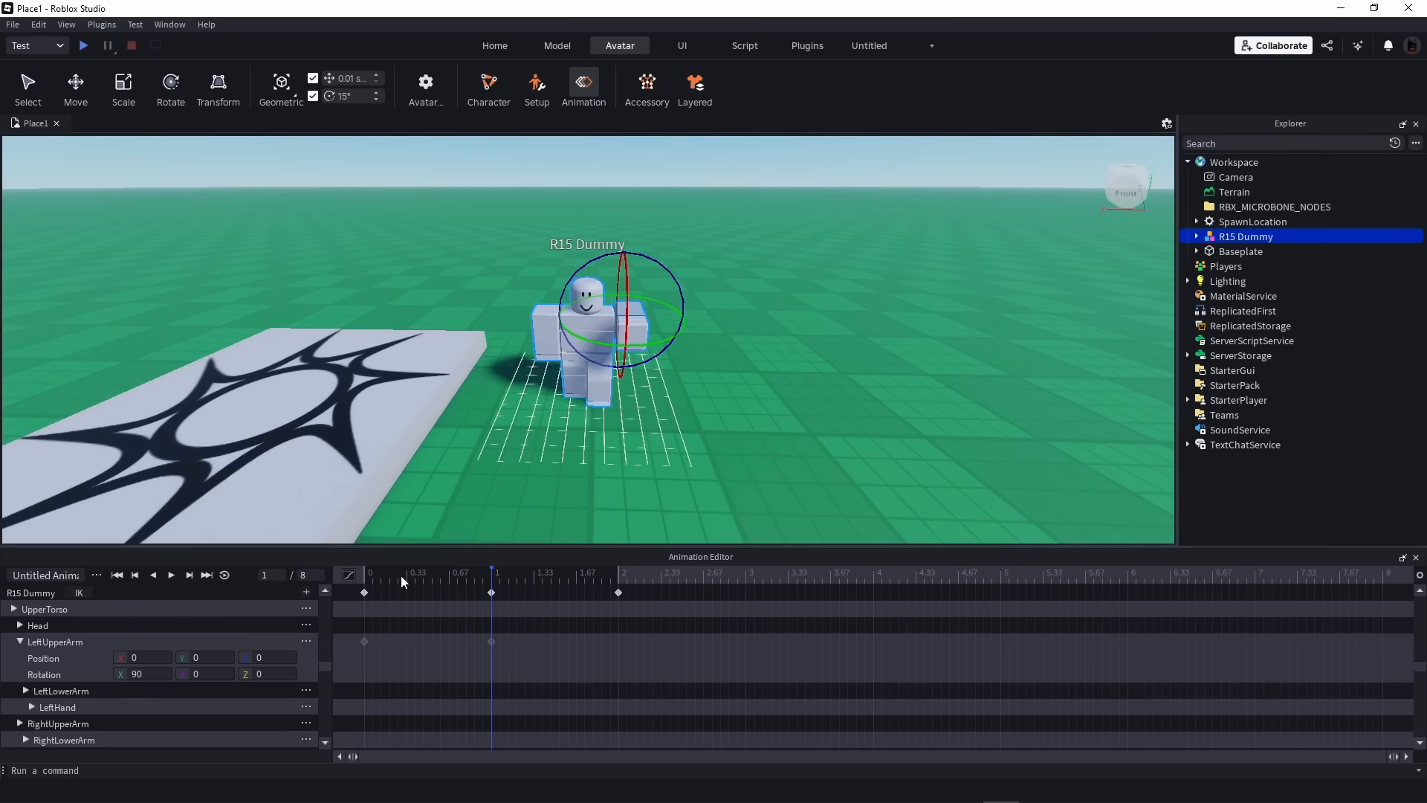
{"action": "left_click", "coordinate": [361, 579]}
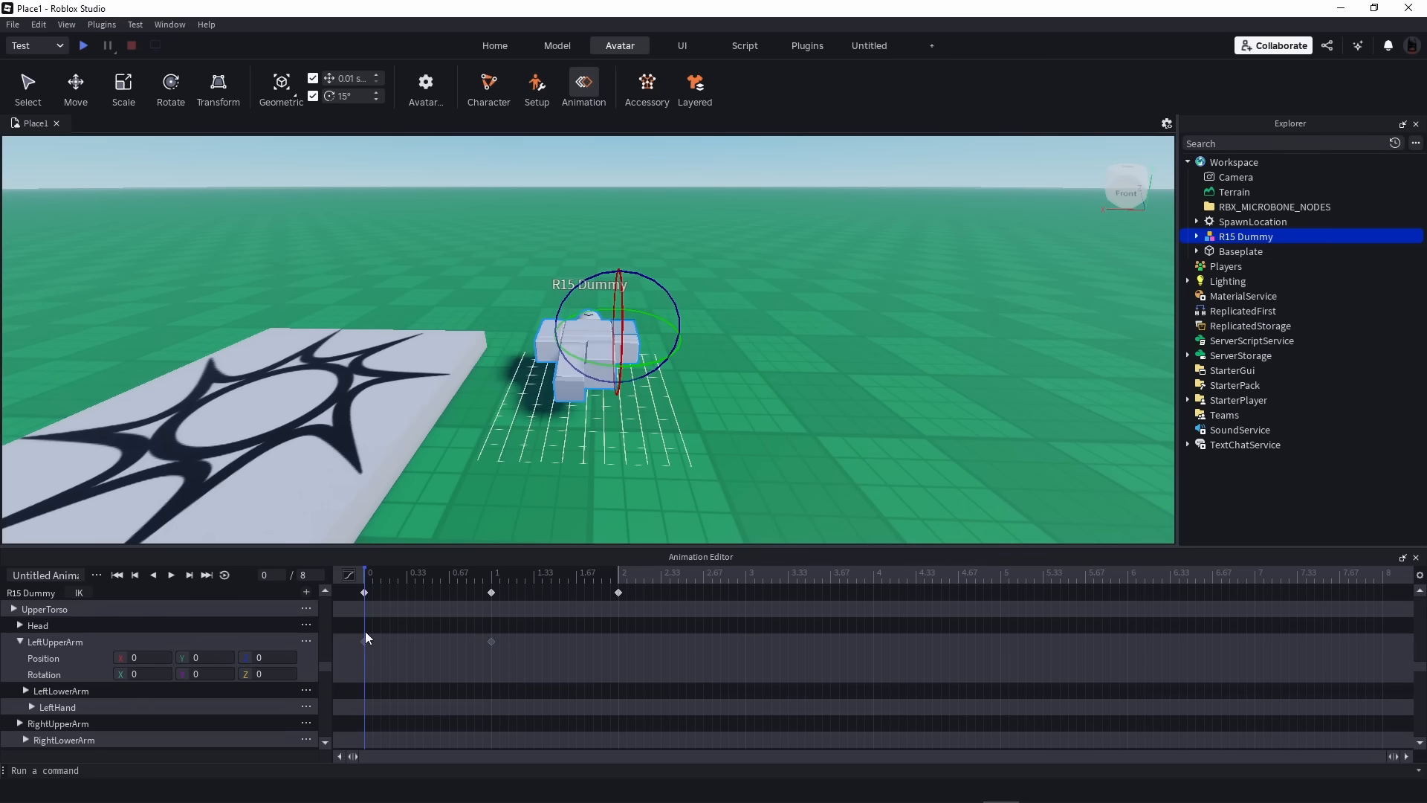
{"action": "left_click_drag", "start_coordinate": [367, 578], "coordinate": [470, 579]}
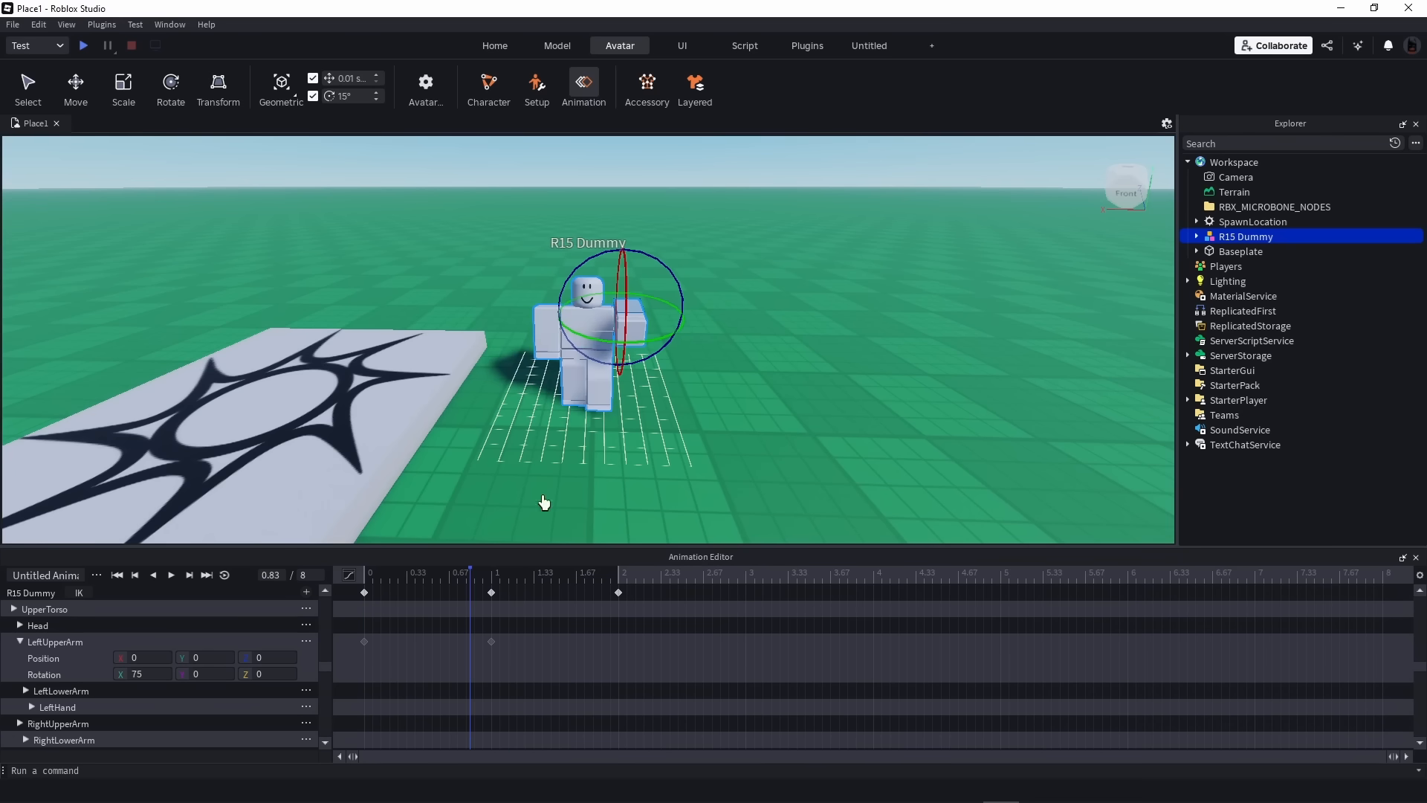
Scrub back to about time 0.73 and examine the raised arm pose from the dummy's side
{"action": "right_click_drag", "start_coordinate": [859, 345], "coordinate": [863, 345]}
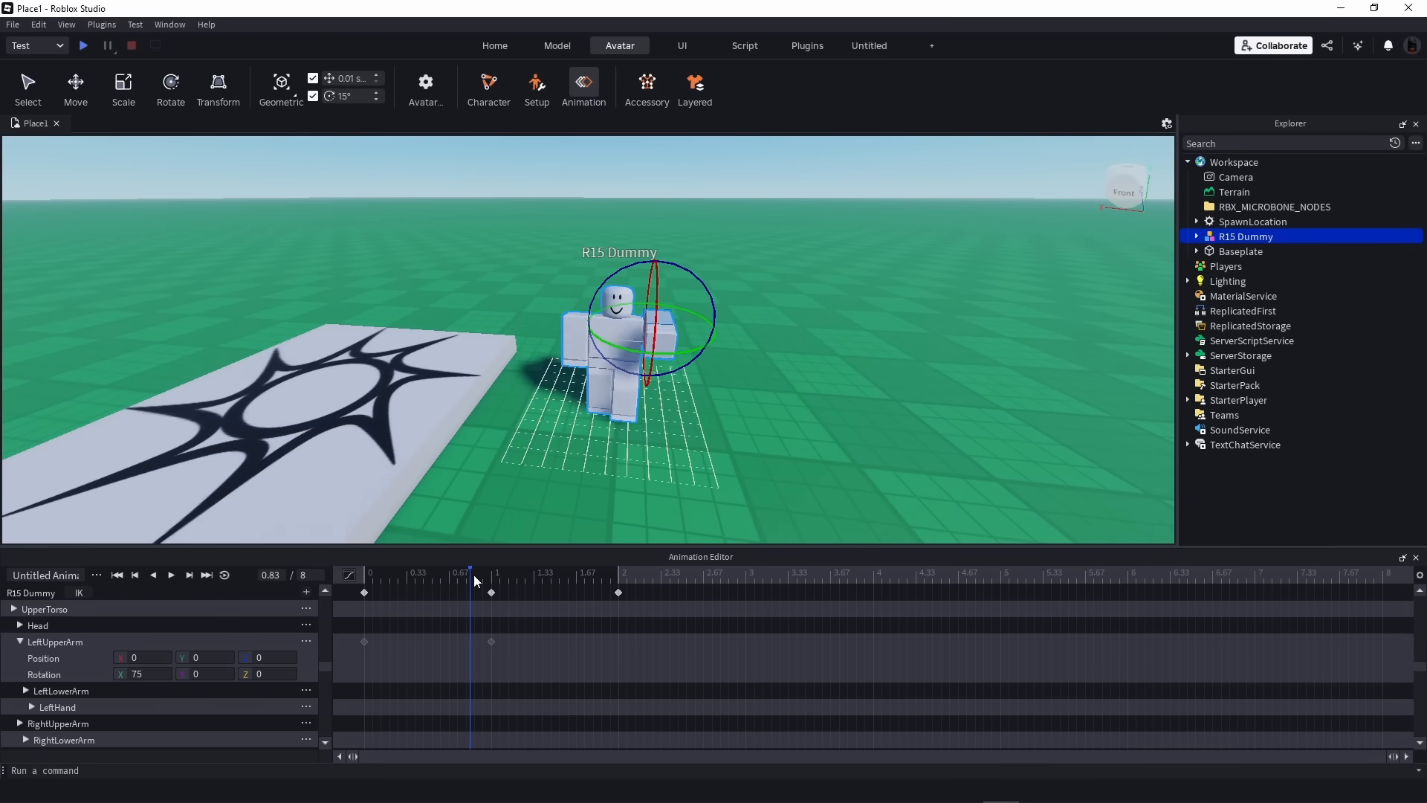
{"action": "mouse_move", "coordinate": [474, 574]}
{"action": "left_mouse_down"}
{"action": "mouse_move", "coordinate": [367, 576]}
{"action": "mouse_move", "coordinate": [495, 577]}
{"action": "mouse_move", "coordinate": [382, 588]}
{"action": "mouse_move", "coordinate": [460, 586]}
{"action": "left_mouse_up"}
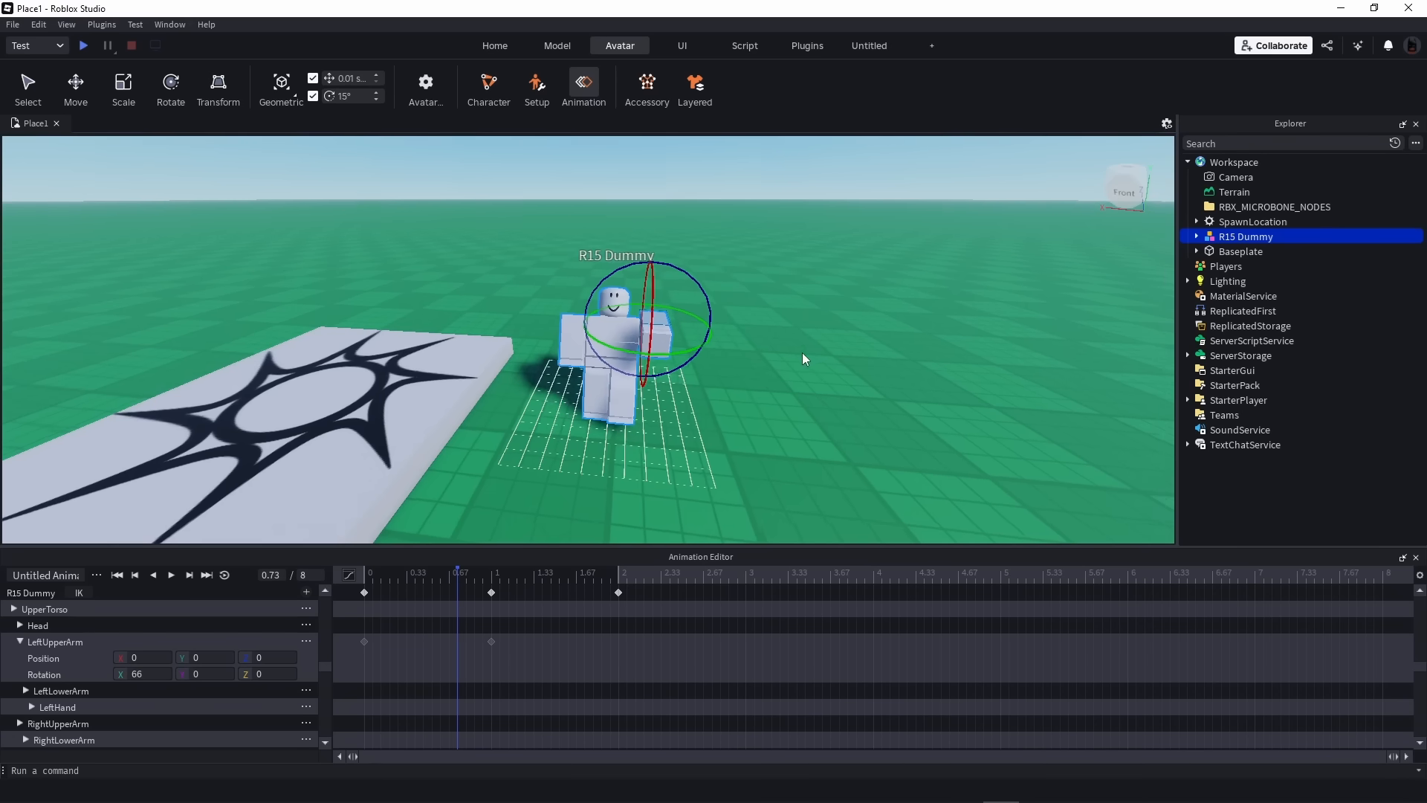
{"action": "right_click_drag", "start_coordinate": [802, 353], "coordinate": [804, 352]}
{"action": "key", "text": "d"}
{"action": "right_click_drag", "start_coordinate": [894, 376], "coordinate": [920, 373]}
{"action": "key", "text": "w"}
{"action": "key", "text": "d"}
{"action": "key", "text": "a"}
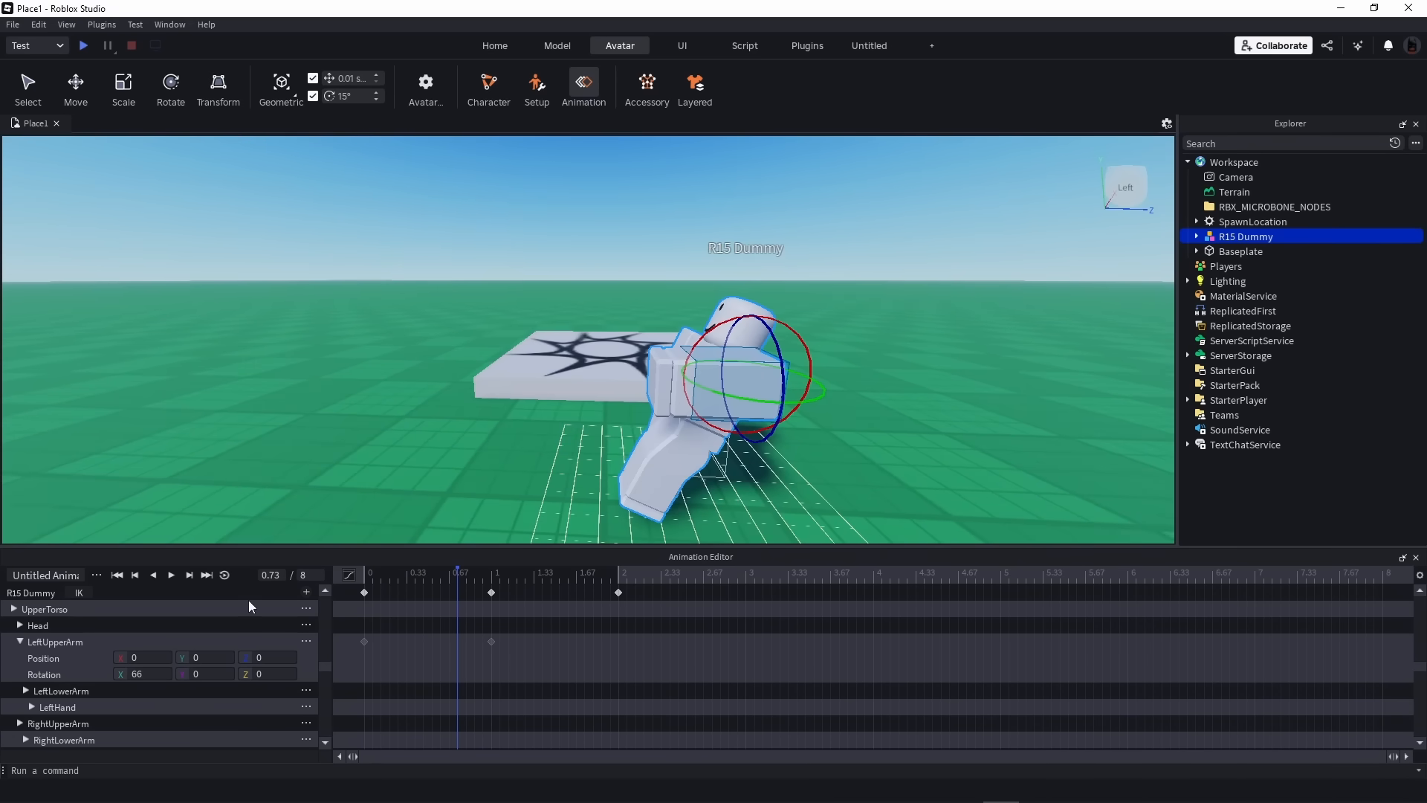
Set the LeftUpperArm track's X rotation to 0 at time 1 and play the animation to compare the arm's motion
{"action": "left_click", "coordinate": [495, 583]}
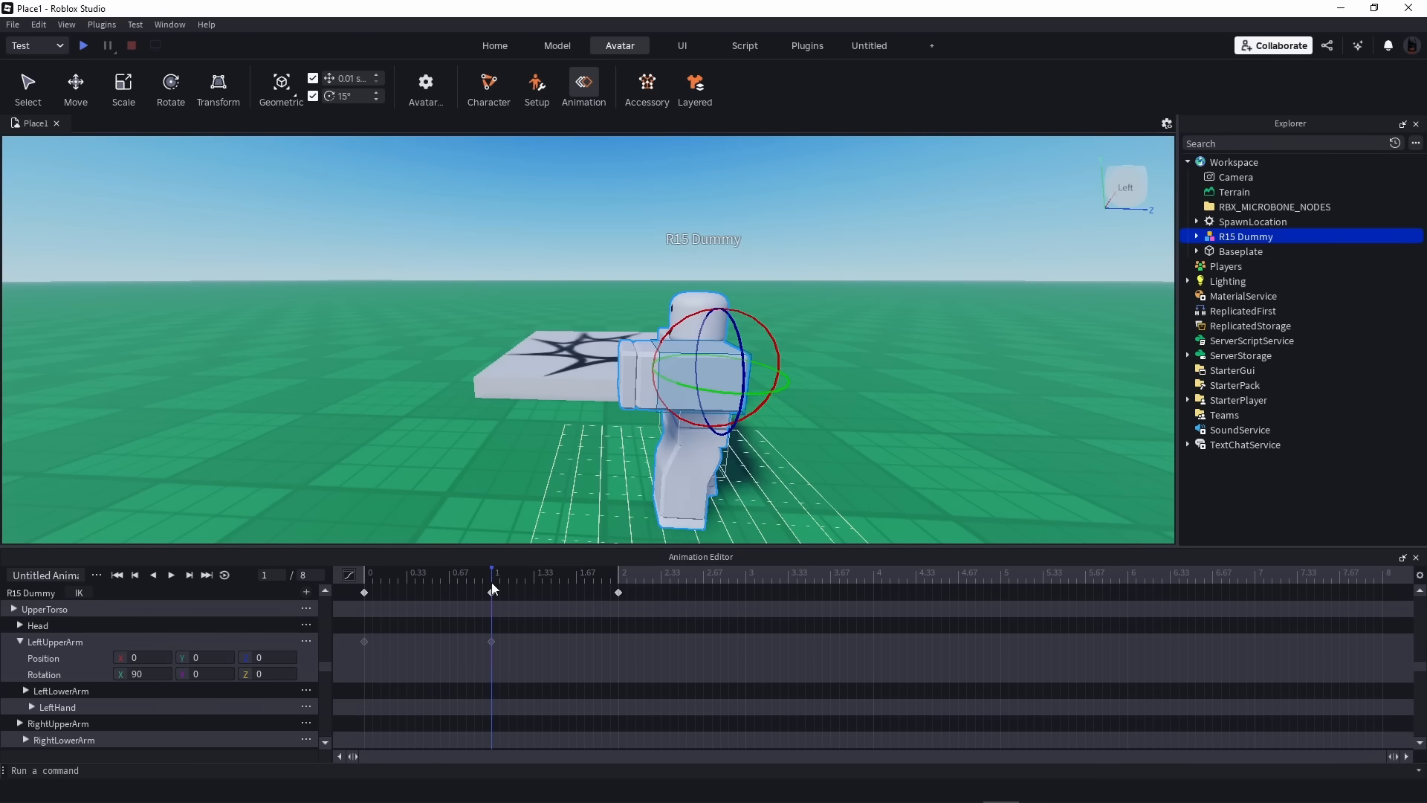
{"action": "left_click", "coordinate": [136, 673]}
{"action": "type", "text": "0"}
{"action": "key", "text": "Return"}
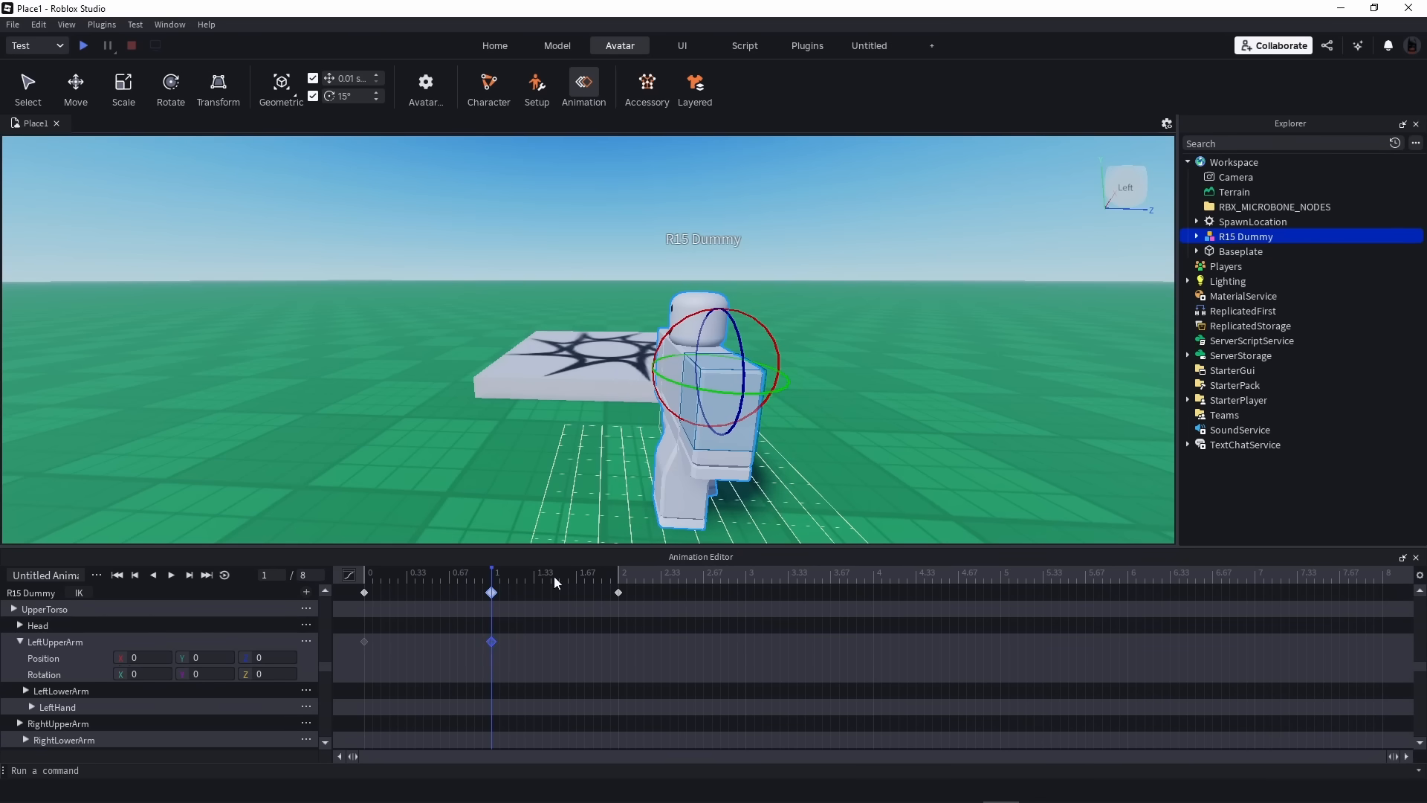
{"action": "left_click", "coordinate": [467, 574]}
{"action": "key", "text": "space"}
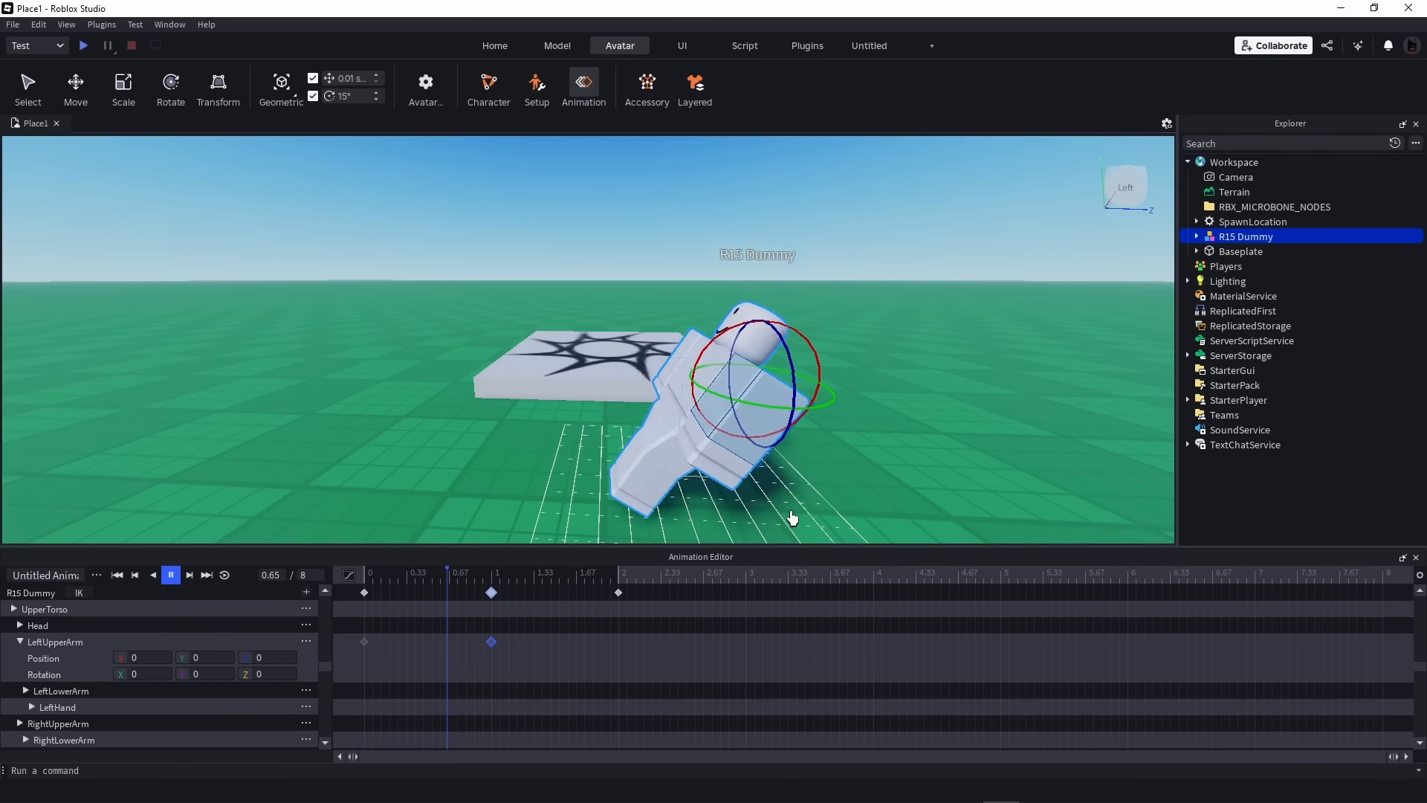
{"action": "key", "text": "space"}
{"action": "left_click", "coordinate": [494, 576]}
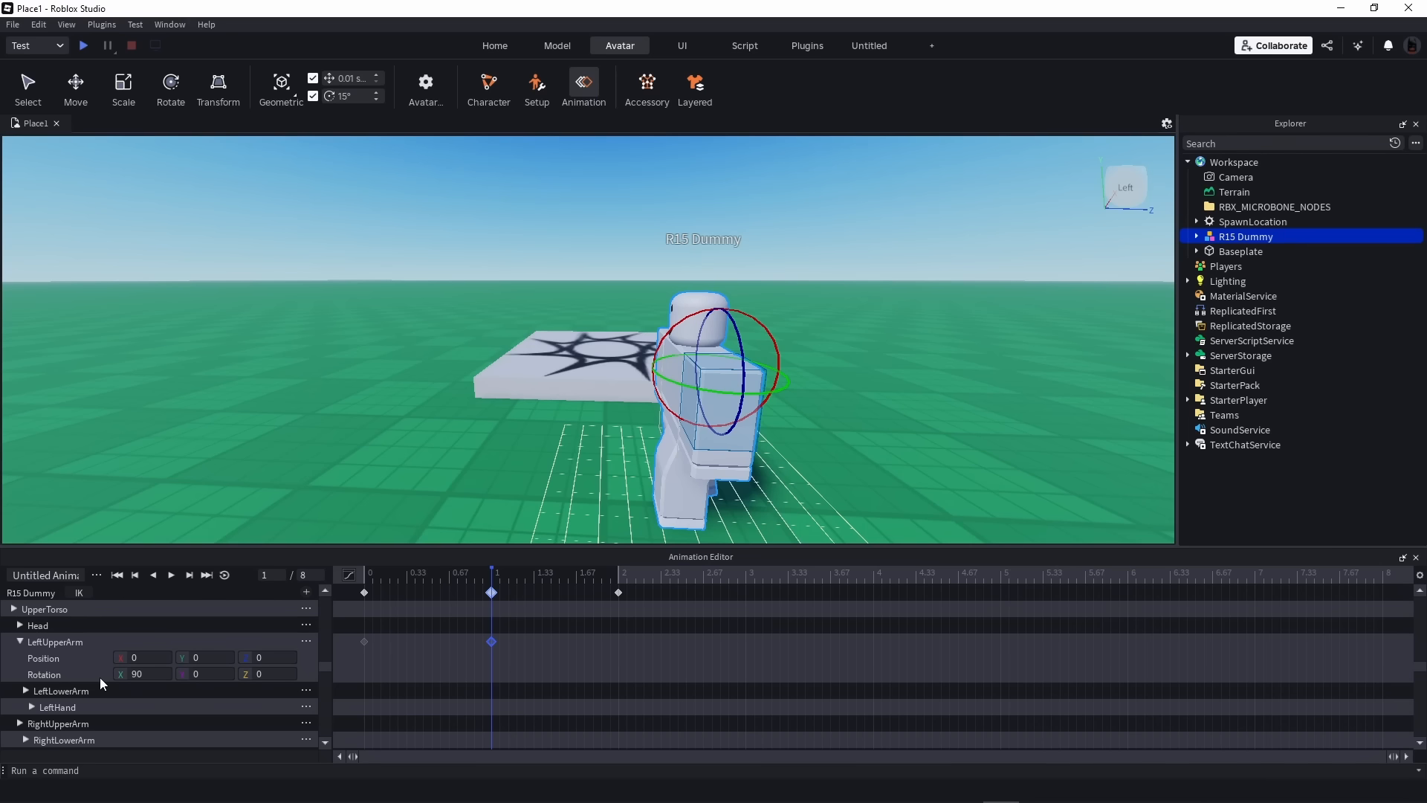
Compare the keyframes at times 0 and 1, and examine the leg and arm track rotations at time 0
{"action": "left_click", "coordinate": [155, 622]}
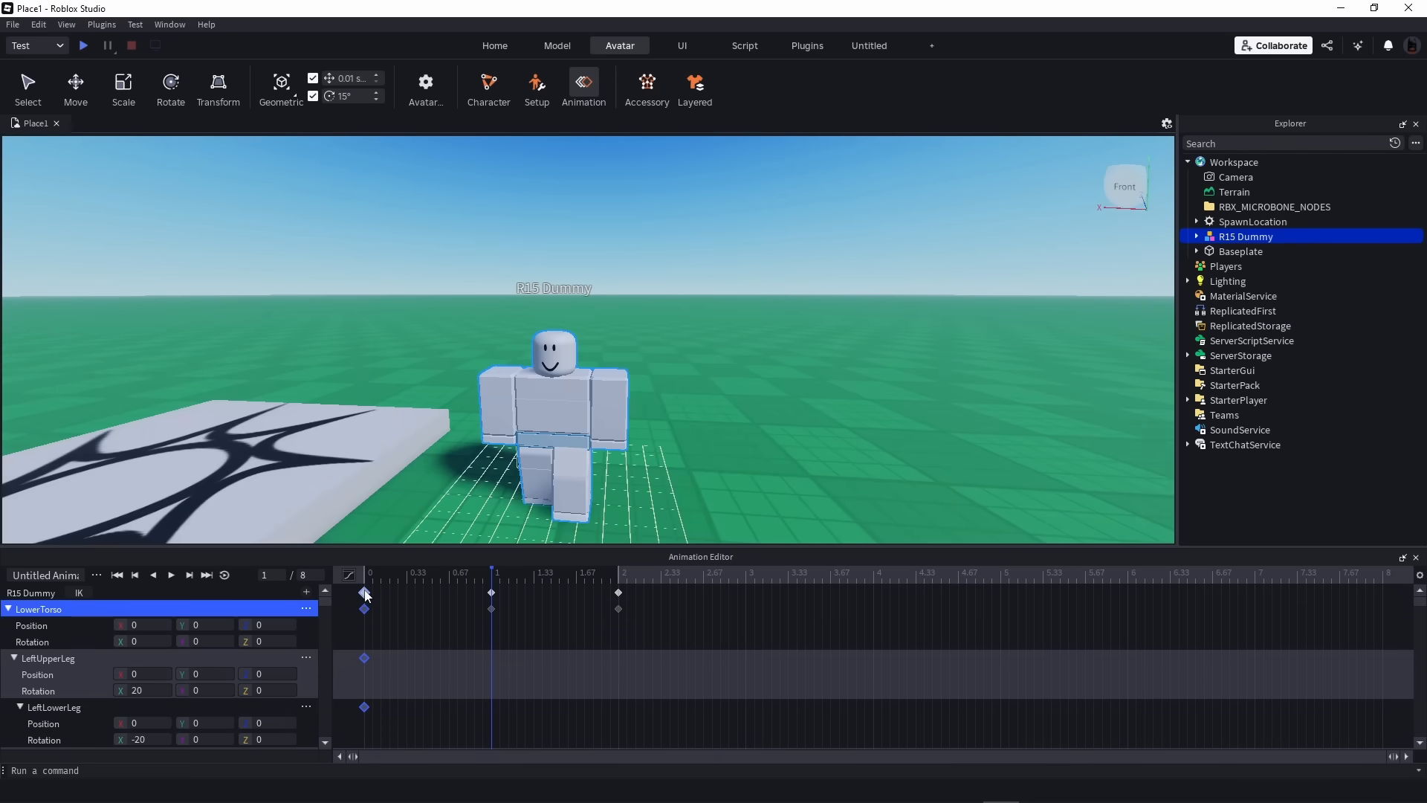
{"action": "left_click", "coordinate": [364, 593]}
{"action": "left_click", "coordinate": [492, 593]}
{"action": "left_click", "coordinate": [364, 593]}
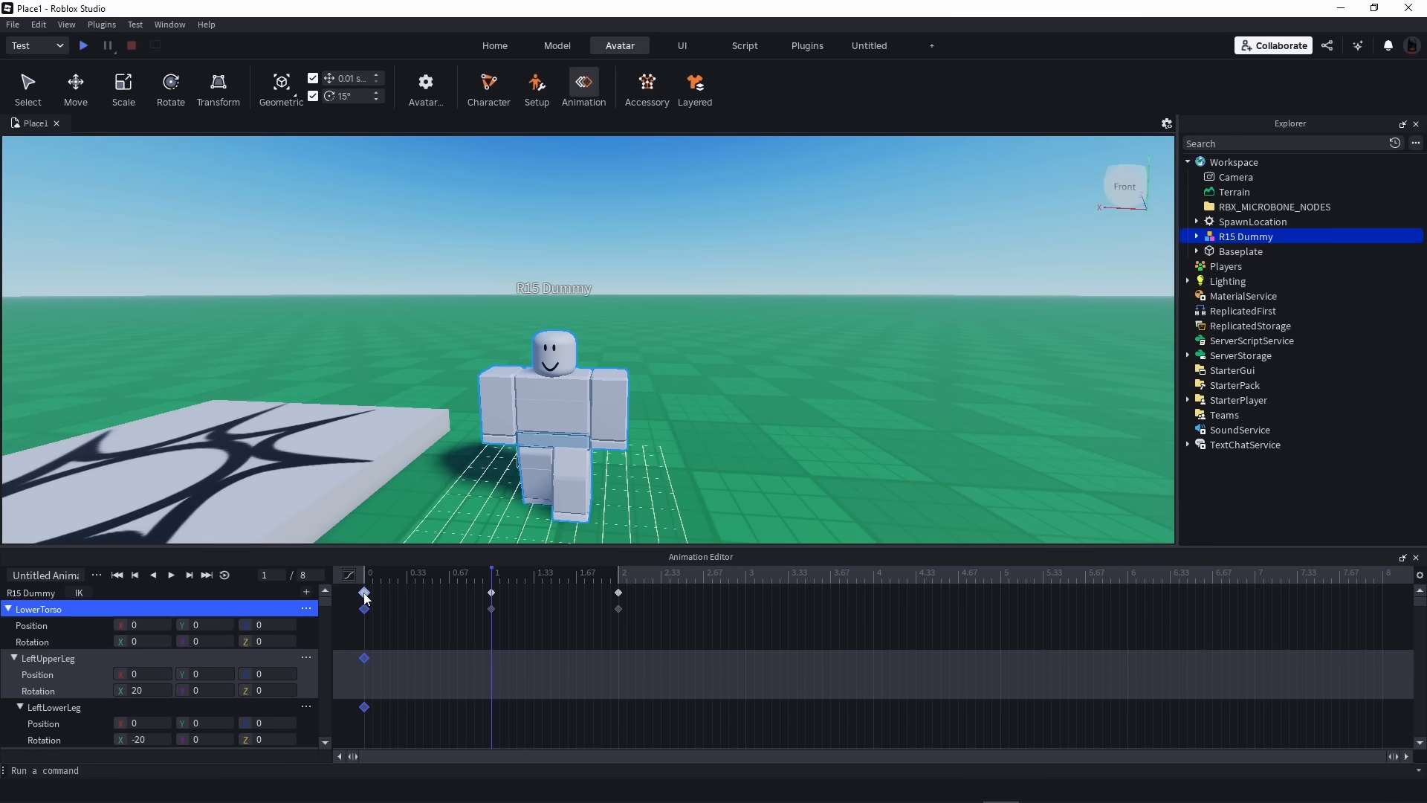
{"action": "left_click", "coordinate": [491, 593]}
{"action": "left_click", "coordinate": [370, 576]}
{"action": "scroll", "coordinate": [183, 645], "scroll_direction": "down", "scroll_amount": 3}
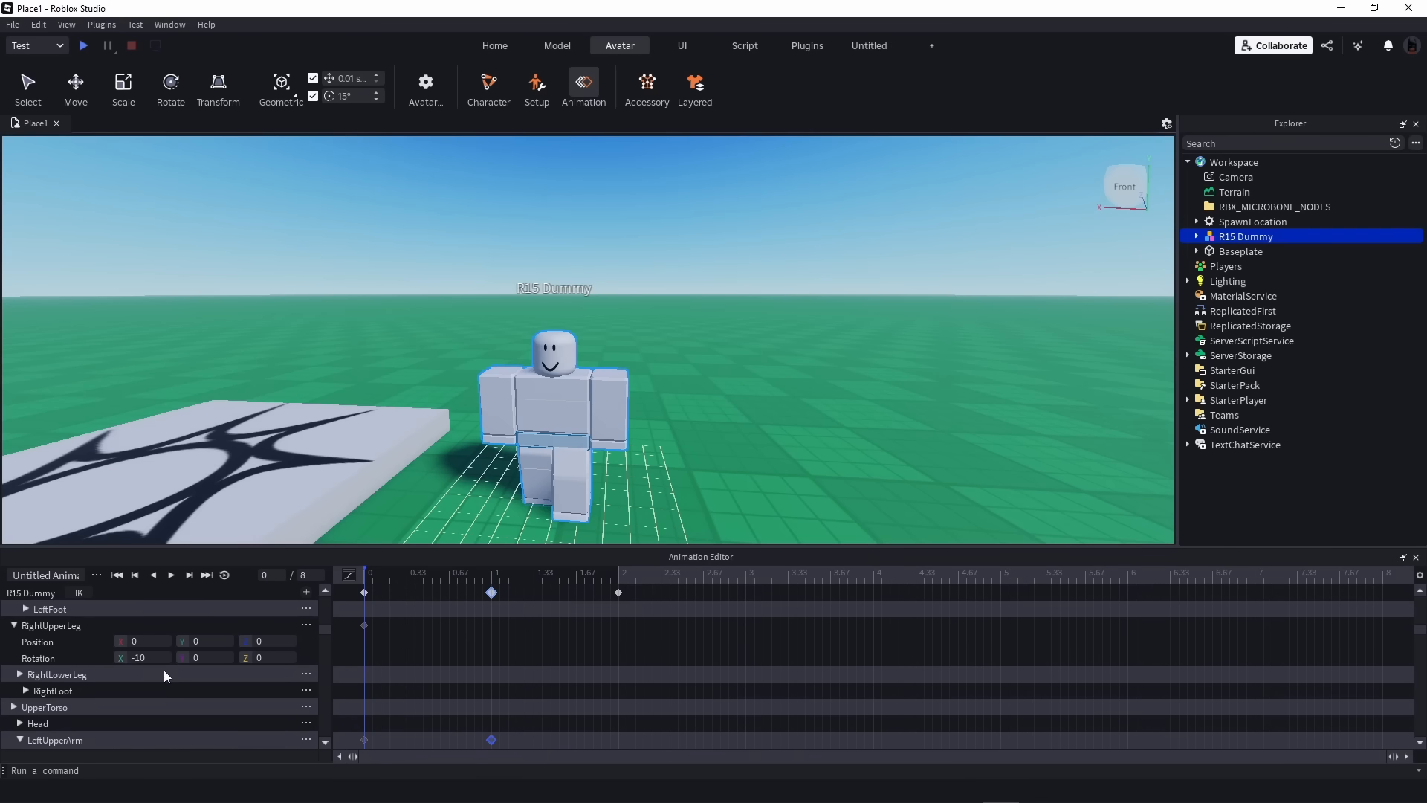
{"action": "scroll", "coordinate": [160, 663], "scroll_direction": "up", "scroll_amount": 3}
{"action": "scroll", "coordinate": [146, 643], "scroll_direction": "down", "scroll_amount": 8}
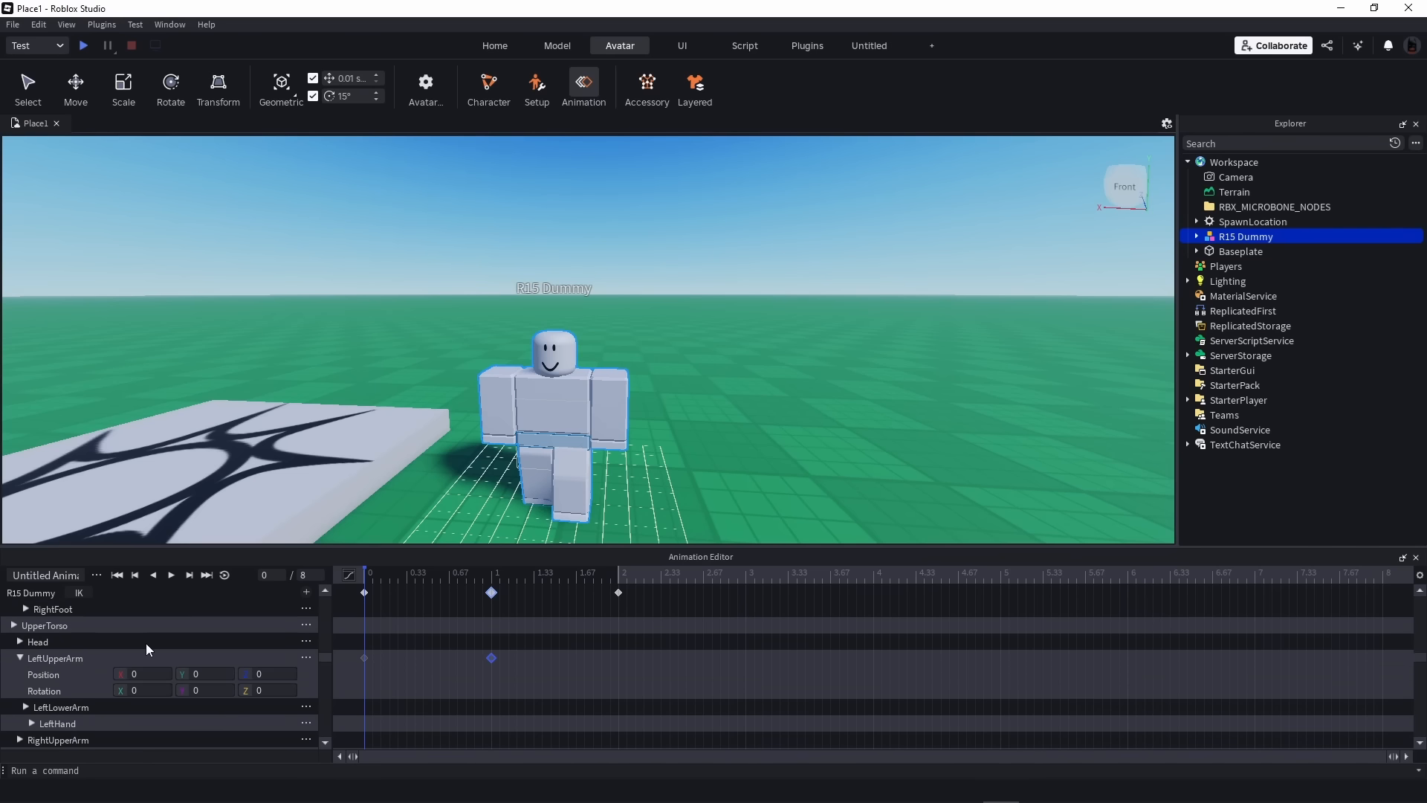
Set the LeftUpperArm track's X rotation to 90 at time 1
{"action": "left_click", "coordinate": [491, 585]}
{"action": "type", "text": "90"}
{"action": "key", "text": "Return"}
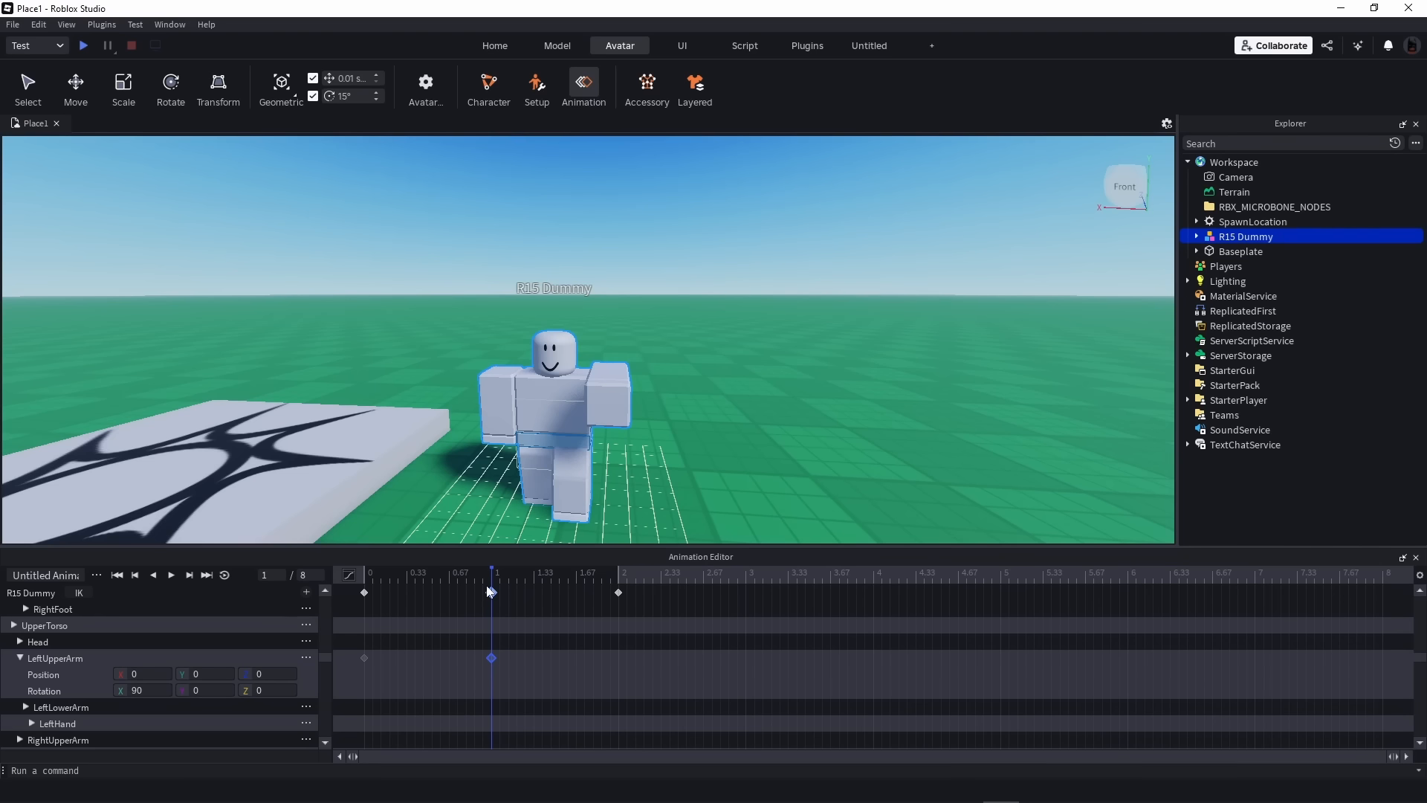
Play the animation from time 0 and examine the dummy's poses around times 1 and 2 from the side
{"action": "left_click_drag", "start_coordinate": [466, 577], "coordinate": [364, 571]}
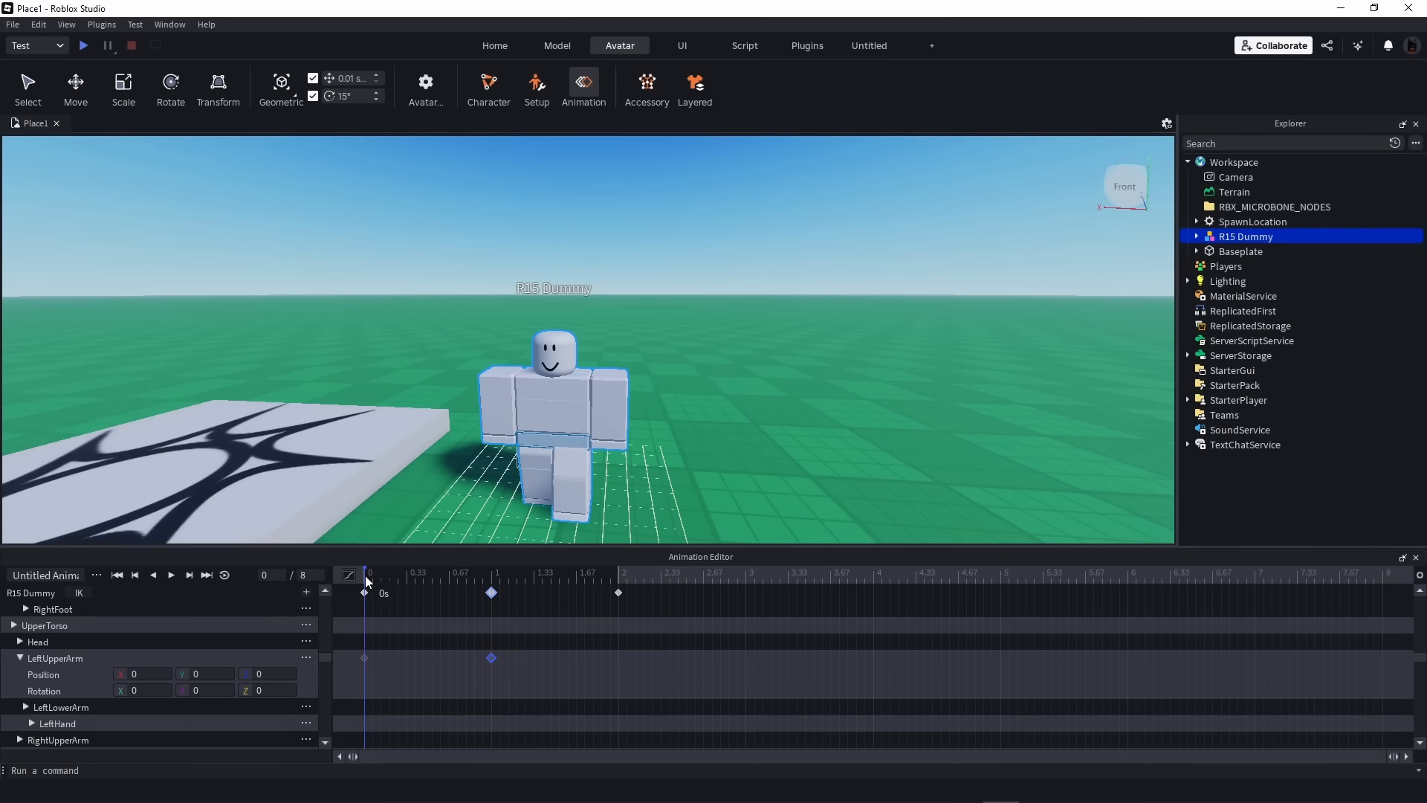
{"action": "key", "text": "space"}
{"action": "right_click_drag", "start_coordinate": [771, 443], "coordinate": [791, 435]}
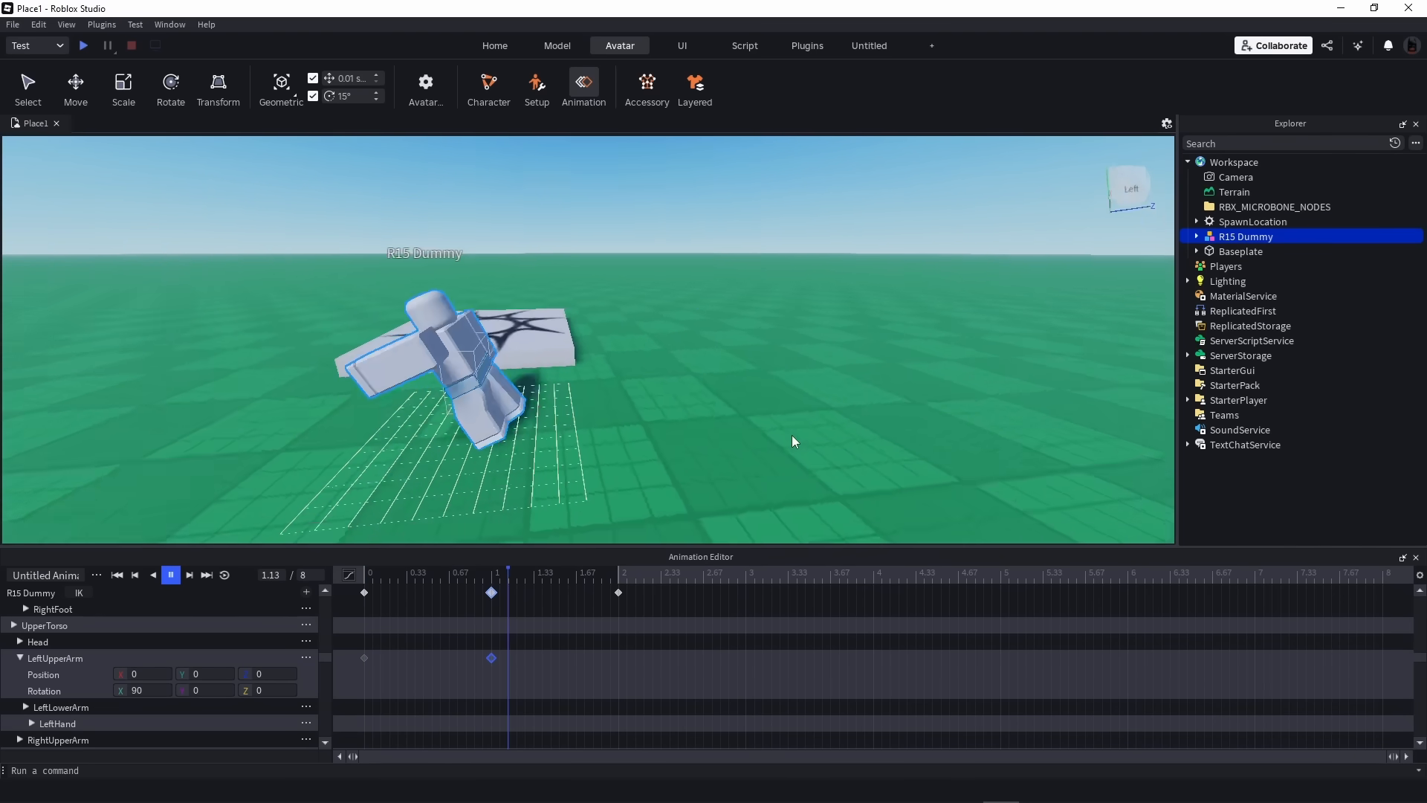
{"action": "left_click", "coordinate": [495, 576]}
{"action": "left_click", "coordinate": [612, 572]}
{"action": "right_click_drag", "start_coordinate": [714, 476], "coordinate": [823, 317]}
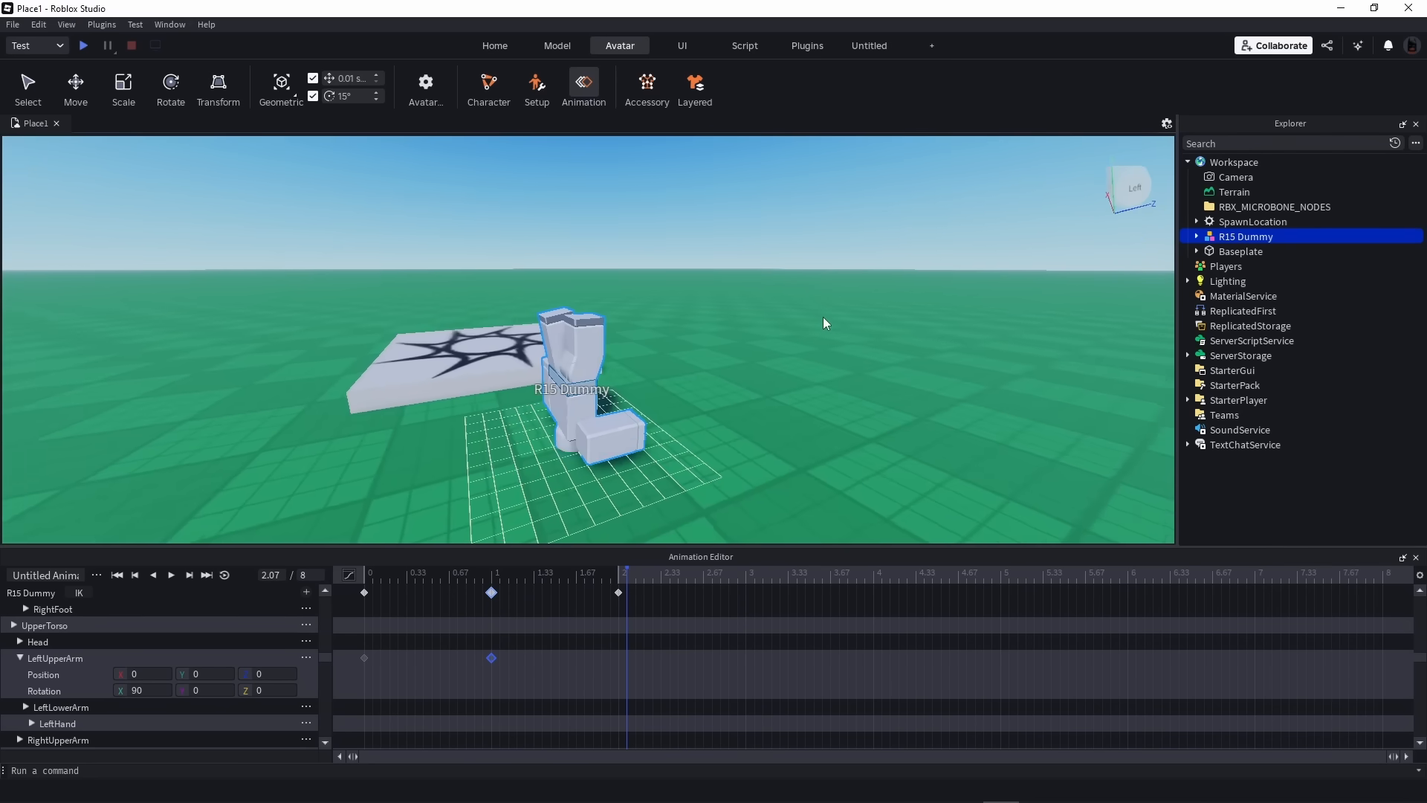
{"action": "left_click", "coordinate": [365, 576]}
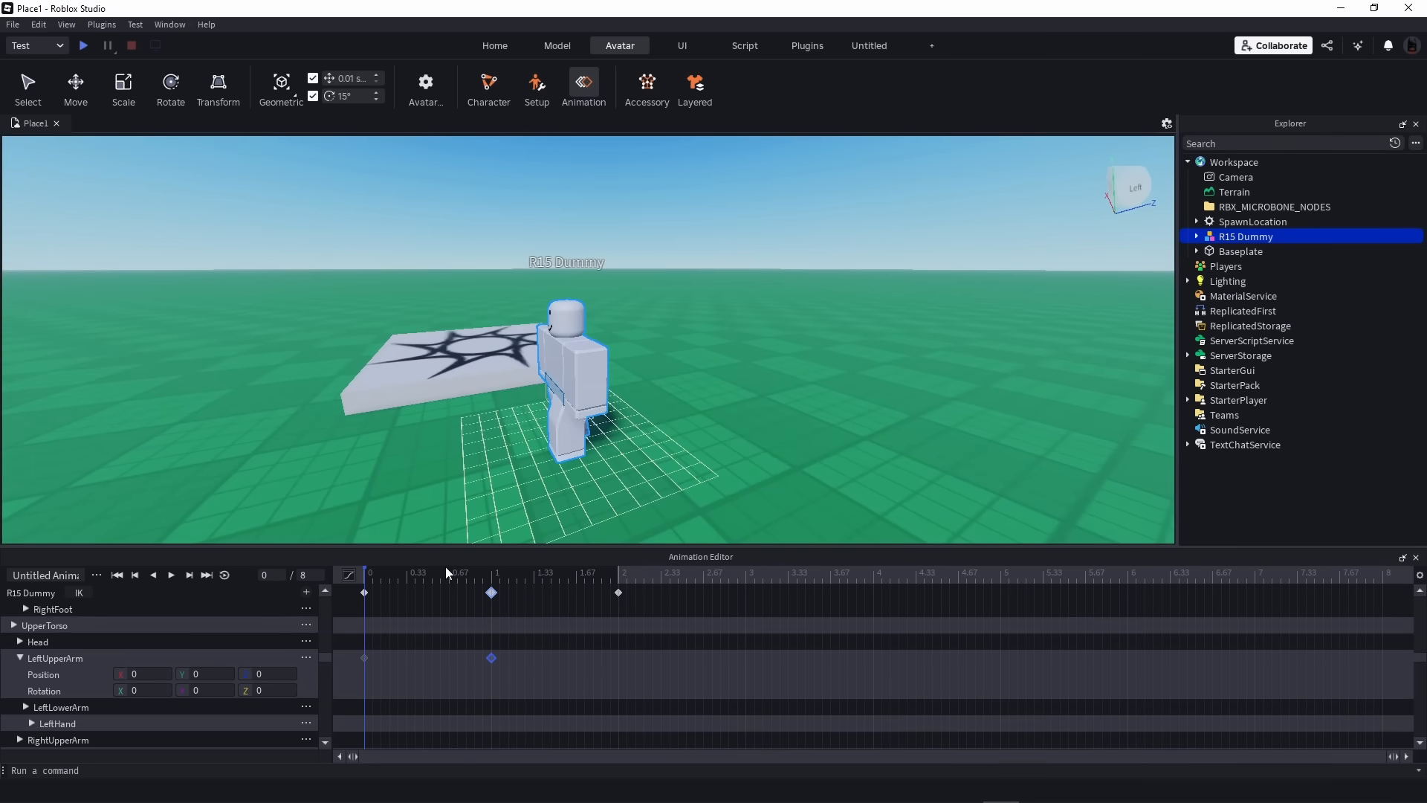
Scrub the start of the animation, preview it with looping turned on, and turn looping off again
{"action": "mouse_move", "coordinate": [388, 576]}
{"action": "left_mouse_down"}
{"action": "mouse_move", "coordinate": [586, 577]}
{"action": "mouse_move", "coordinate": [366, 591]}
{"action": "left_mouse_up"}
{"action": "left_click_drag", "start_coordinate": [393, 574], "coordinate": [360, 588]}
{"action": "left_click", "coordinate": [222, 577]}
{"action": "key", "text": "space"}
{"action": "left_click", "coordinate": [225, 576]}
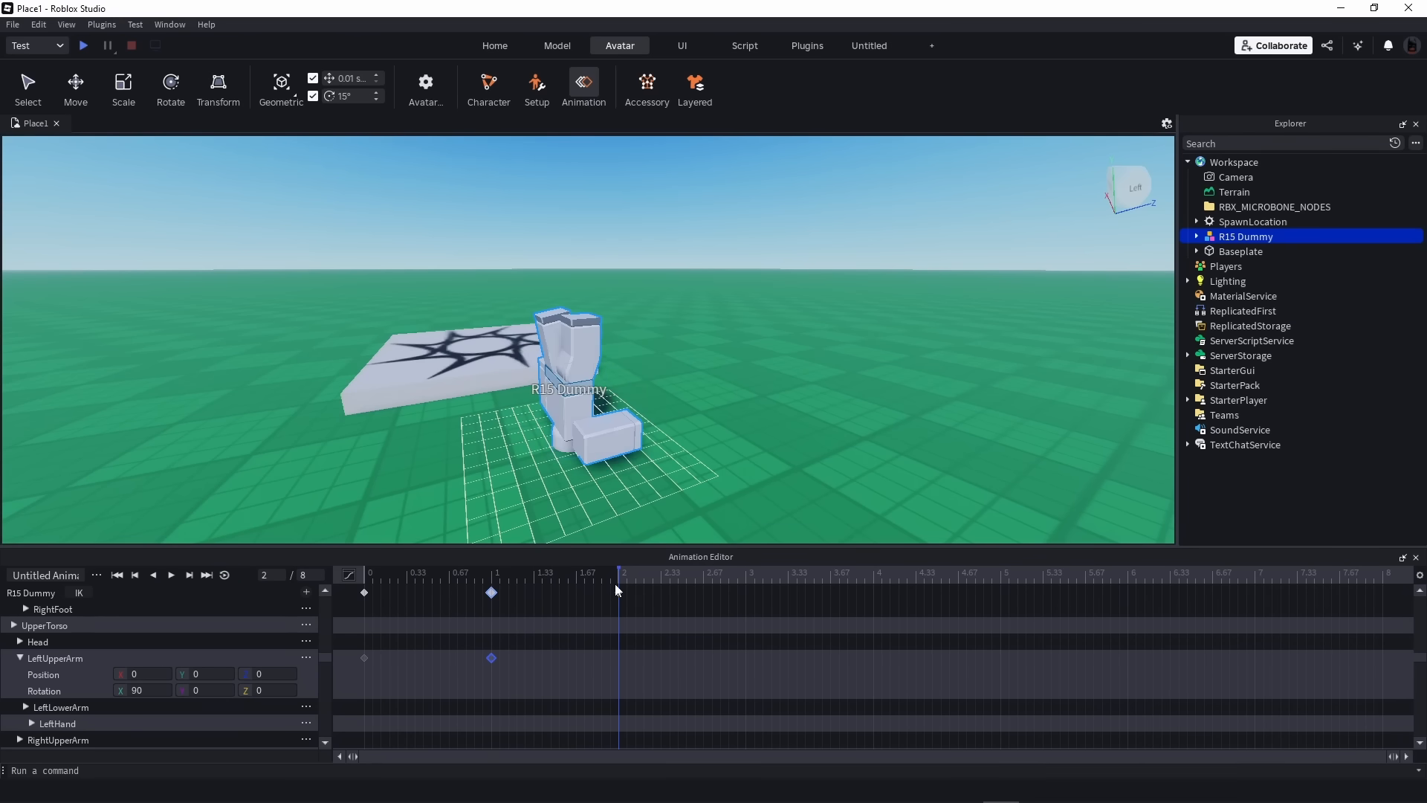
Add a LowerTorso keyframe at time 3 with an X rotation of 90
{"action": "left_click", "coordinate": [746, 574]}
{"action": "scroll", "coordinate": [134, 617], "scroll_direction": "up", "scroll_amount": 5}
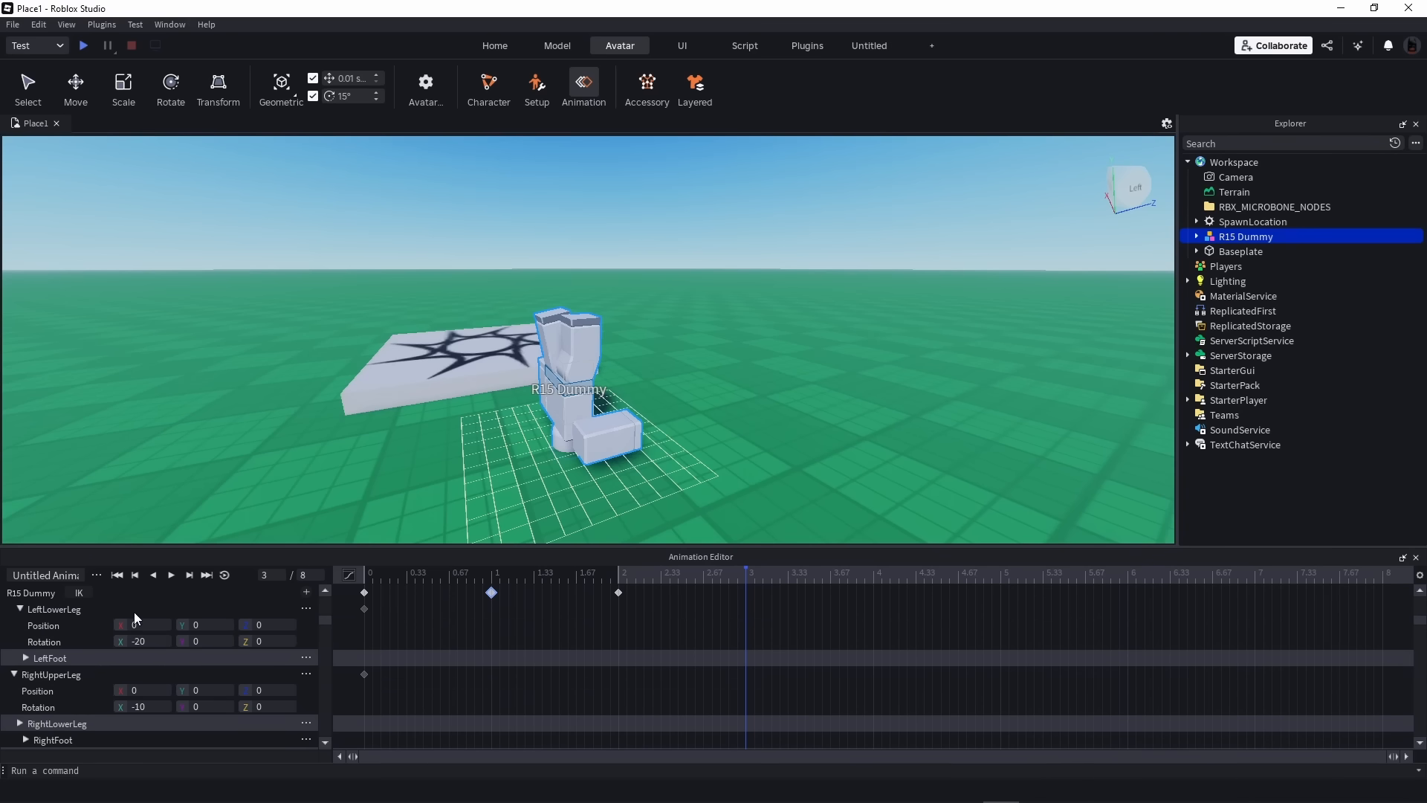
{"action": "left_click", "coordinate": [168, 640]}
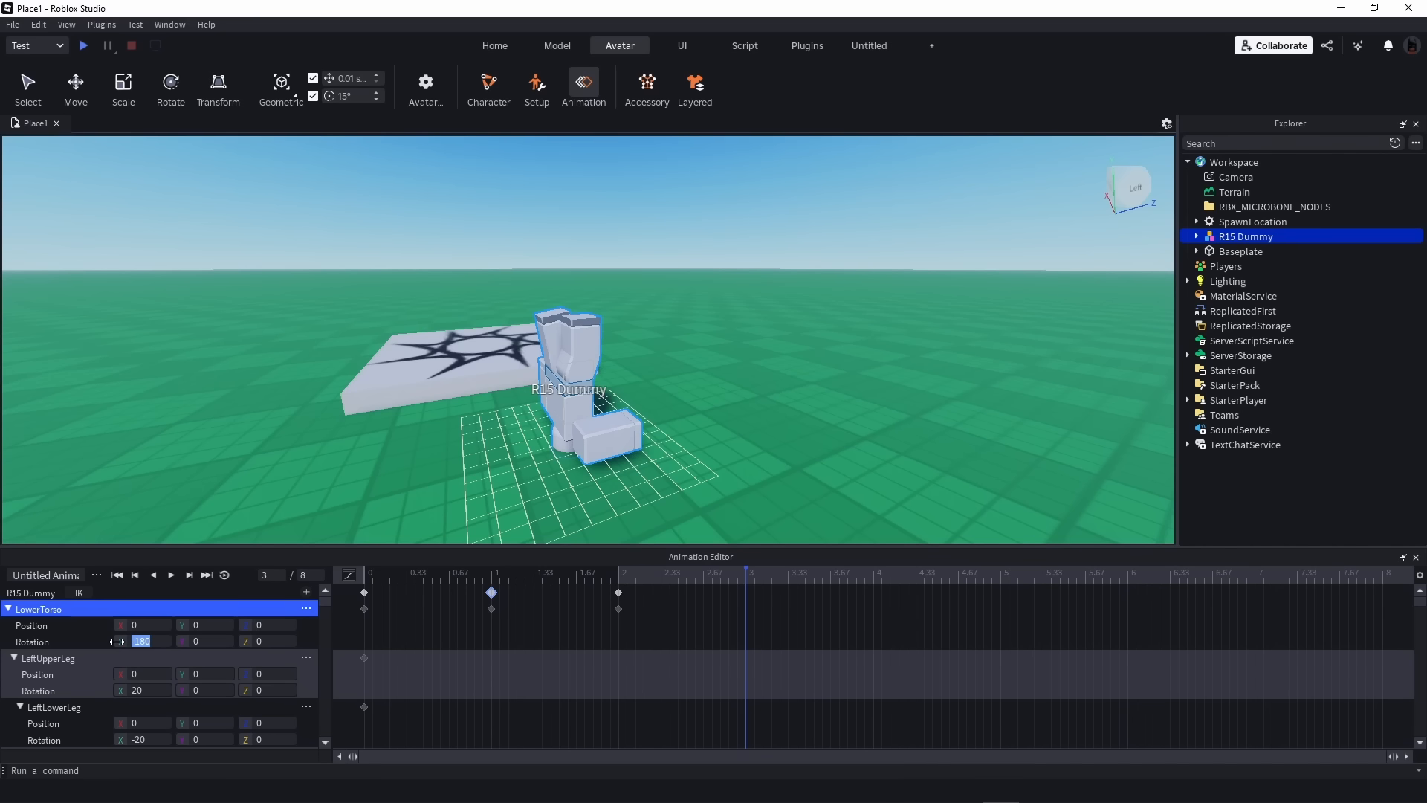
{"action": "type", "text": "270"}
{"action": "key", "text": "Return"}
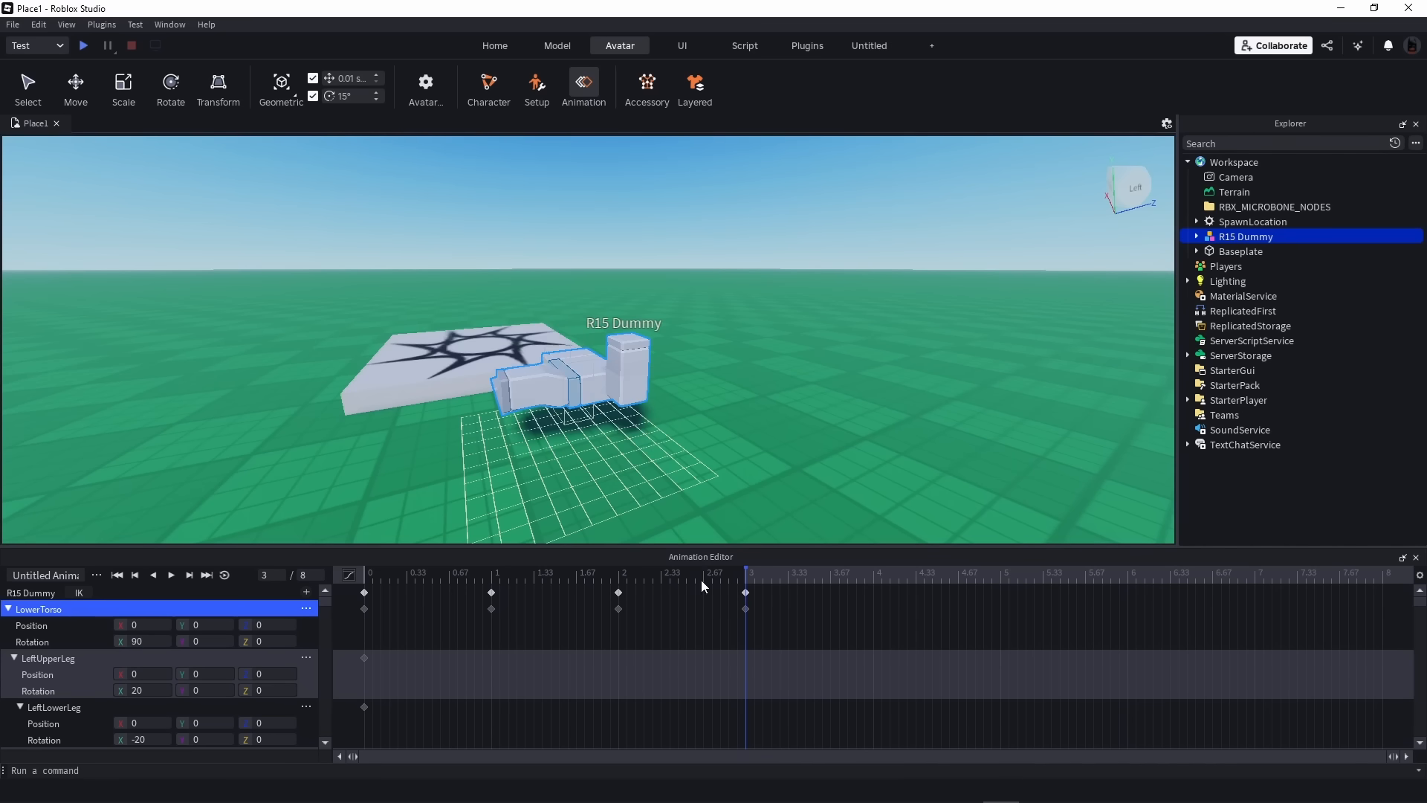
Add a LowerTorso keyframe at time 4 with an X rotation of 0 and play the animation from time 0
{"action": "left_click", "coordinate": [875, 573]}
{"action": "type", "text": "0"}
{"action": "key", "text": "Return"}
{"action": "left_click_drag", "start_coordinate": [411, 575], "coordinate": [322, 574]}
{"action": "key", "text": "space"}
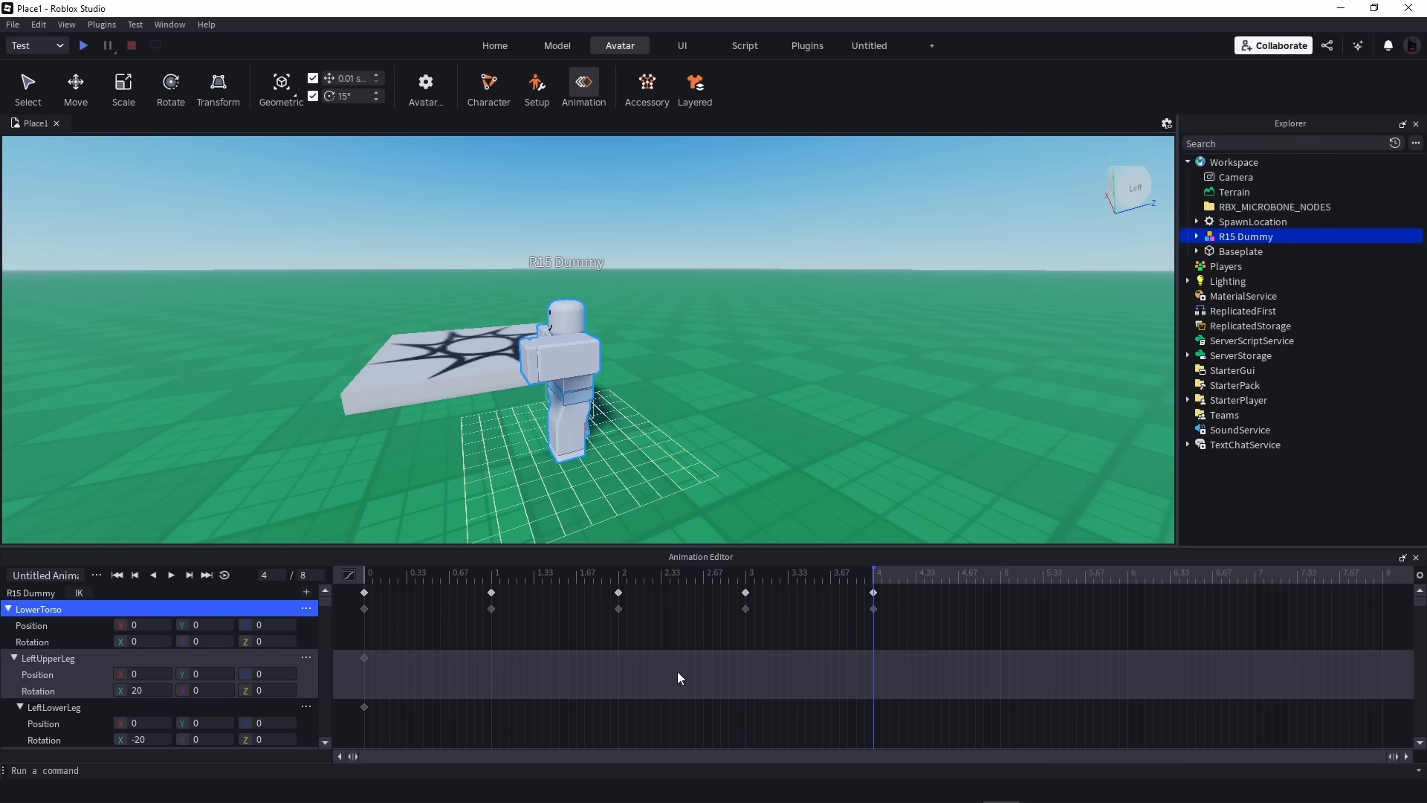
Play the full animation with looping enabled to review the flip, stop playback, and disable looping
{"action": "left_click", "coordinate": [224, 577]}
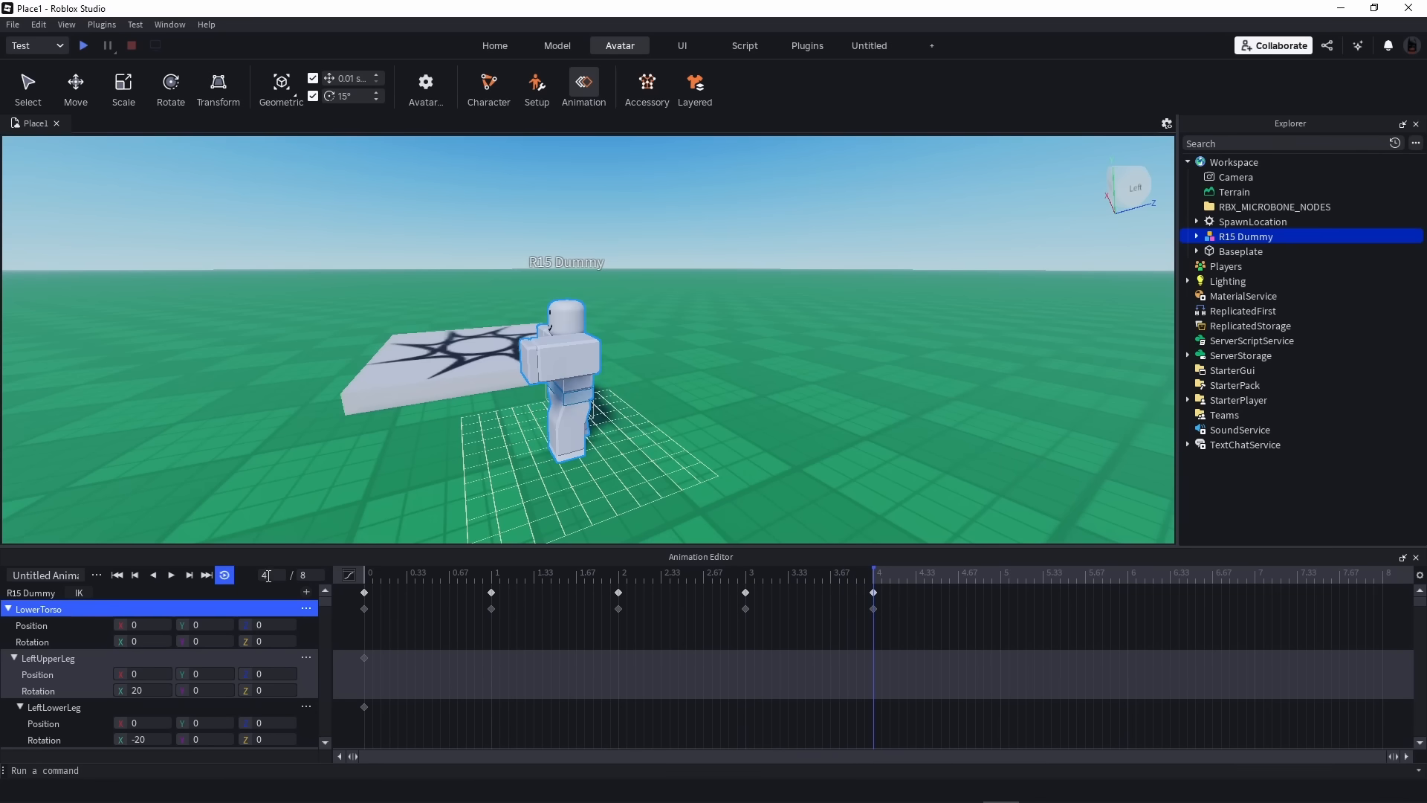
{"action": "left_click", "coordinate": [164, 574]}
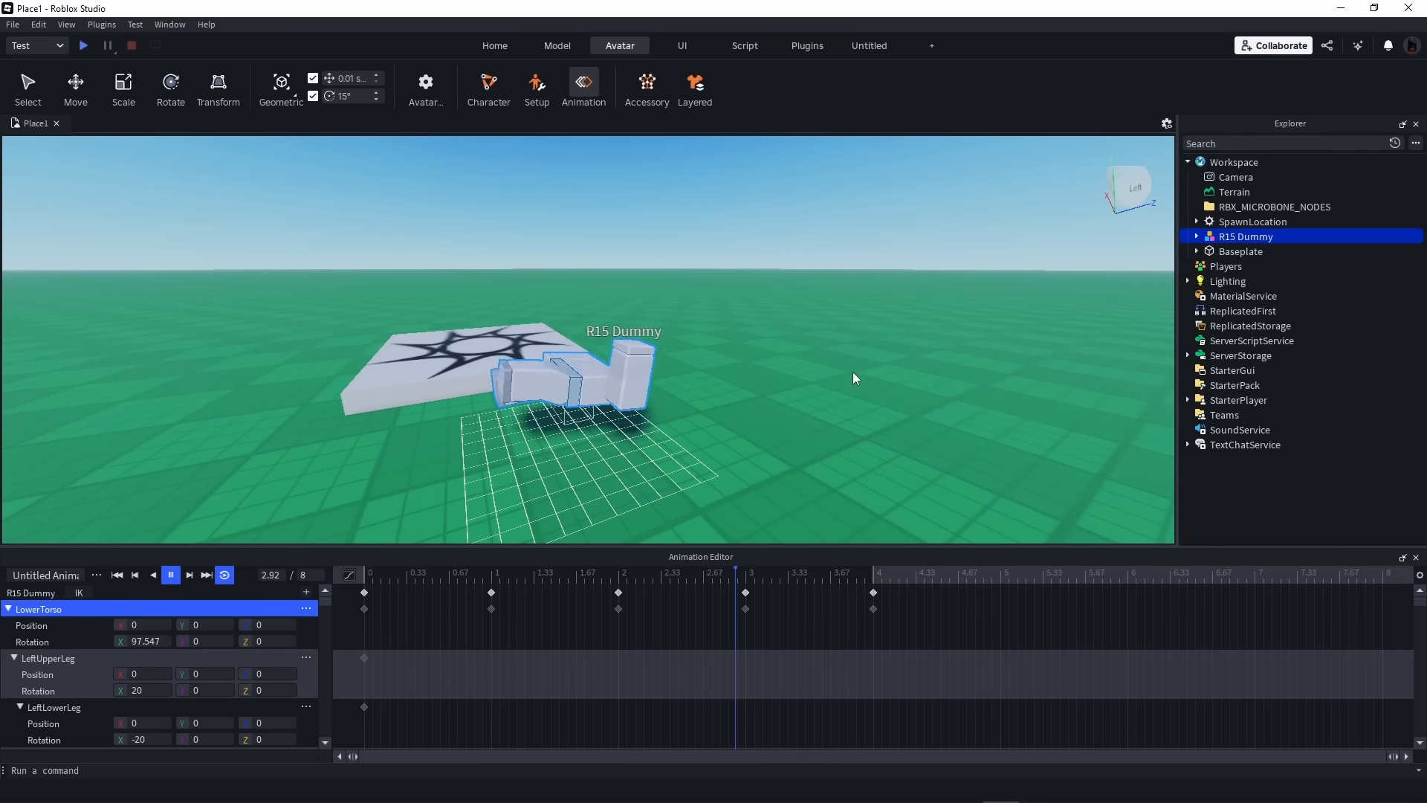
{"action": "scroll", "coordinate": [496, 721], "scroll_direction": "down", "scroll_amount": 5}
{"action": "scroll", "coordinate": [664, 630], "scroll_direction": "up", "scroll_amount": 5}
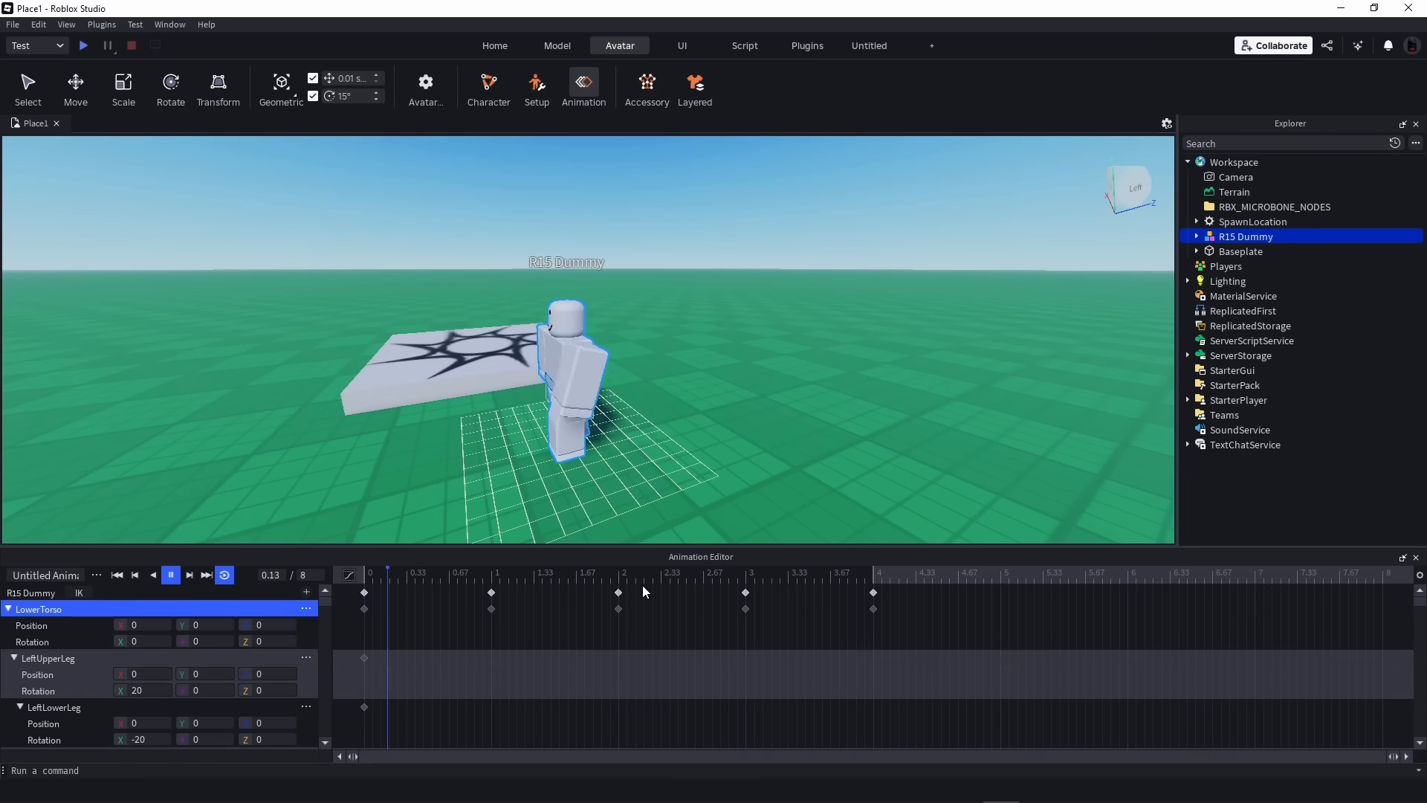
{"action": "left_click", "coordinate": [172, 576]}
{"action": "left_click", "coordinate": [223, 575]}
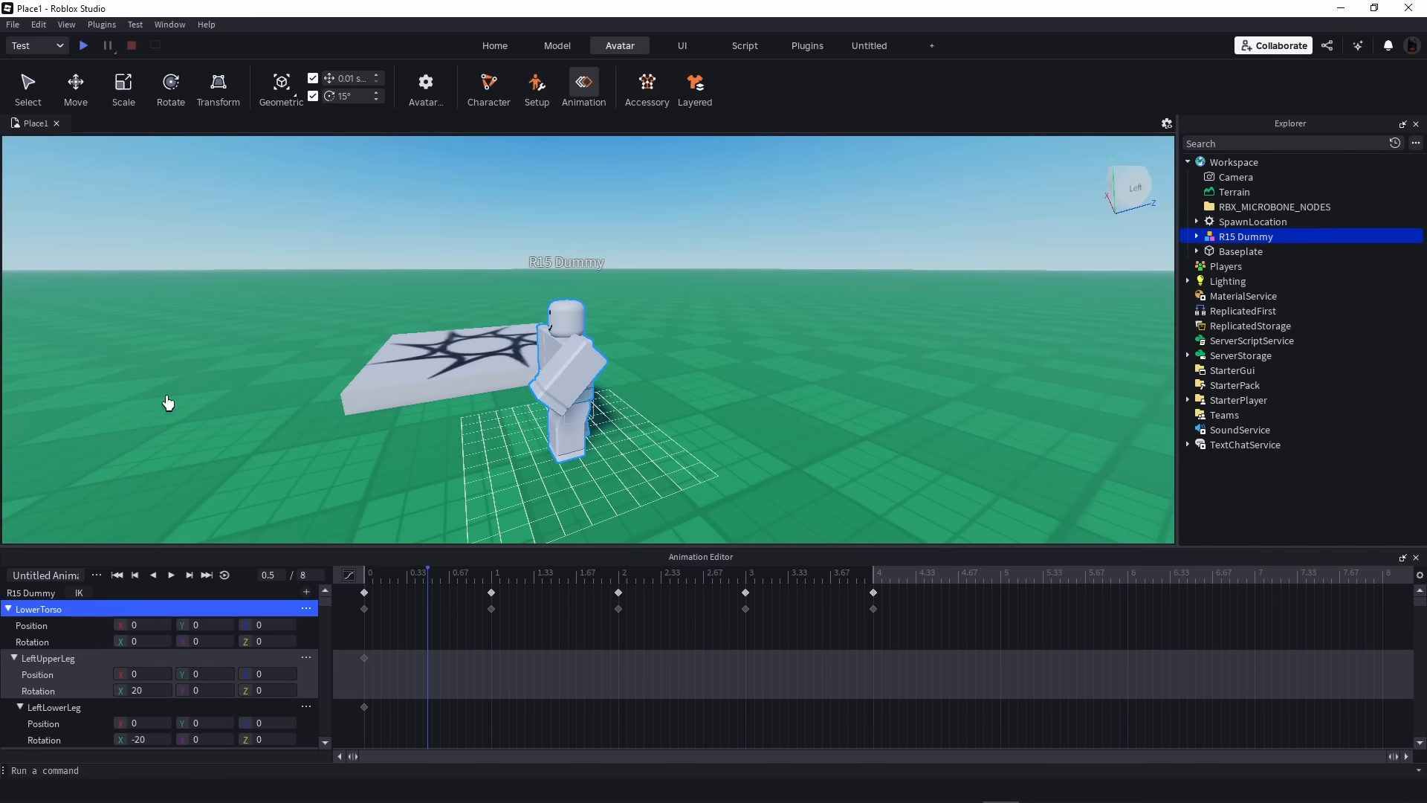
Convert the clip to a CurveAnimation and save it as a new animation named TEST ANIMATION
{"action": "left_click", "coordinate": [348, 576]}
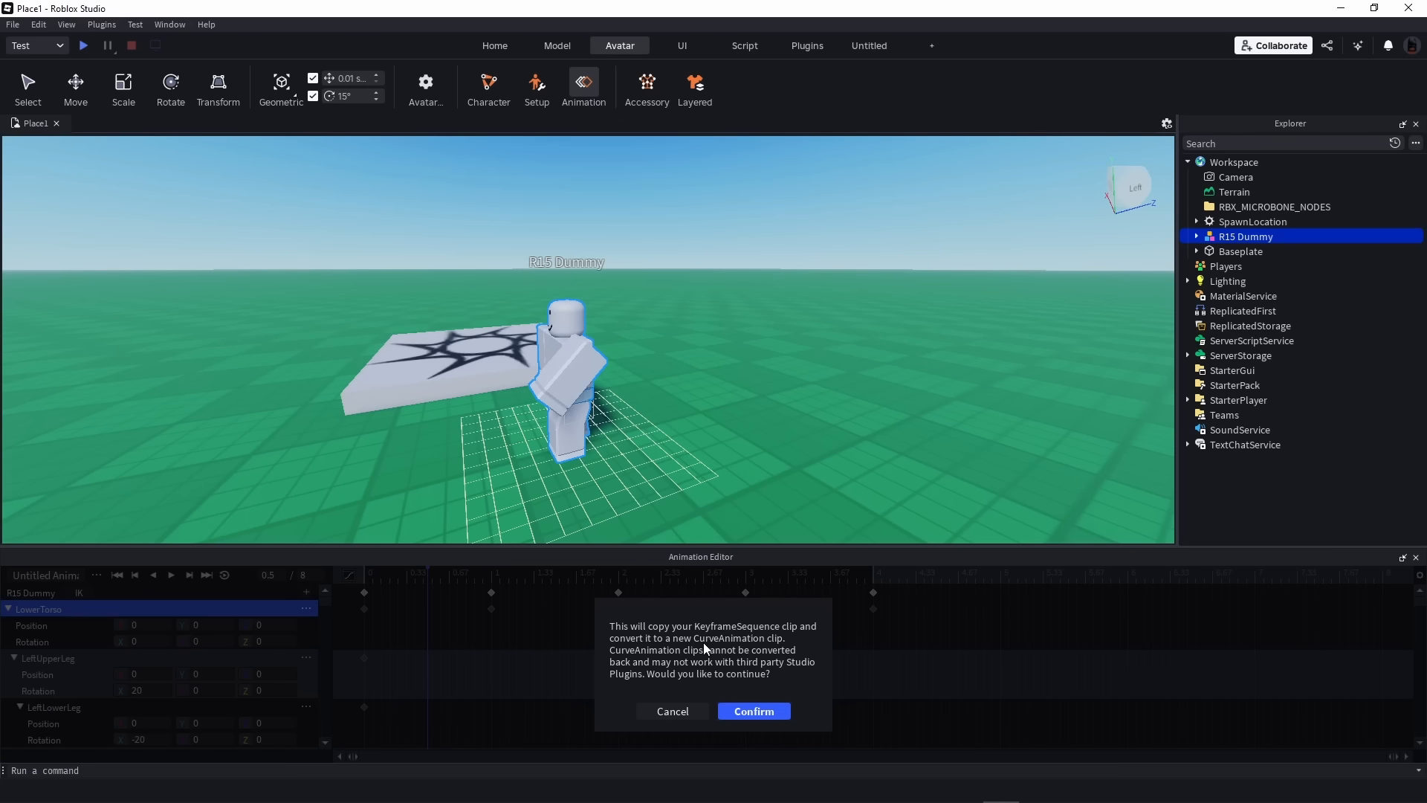
{"action": "left_click", "coordinate": [767, 717]}
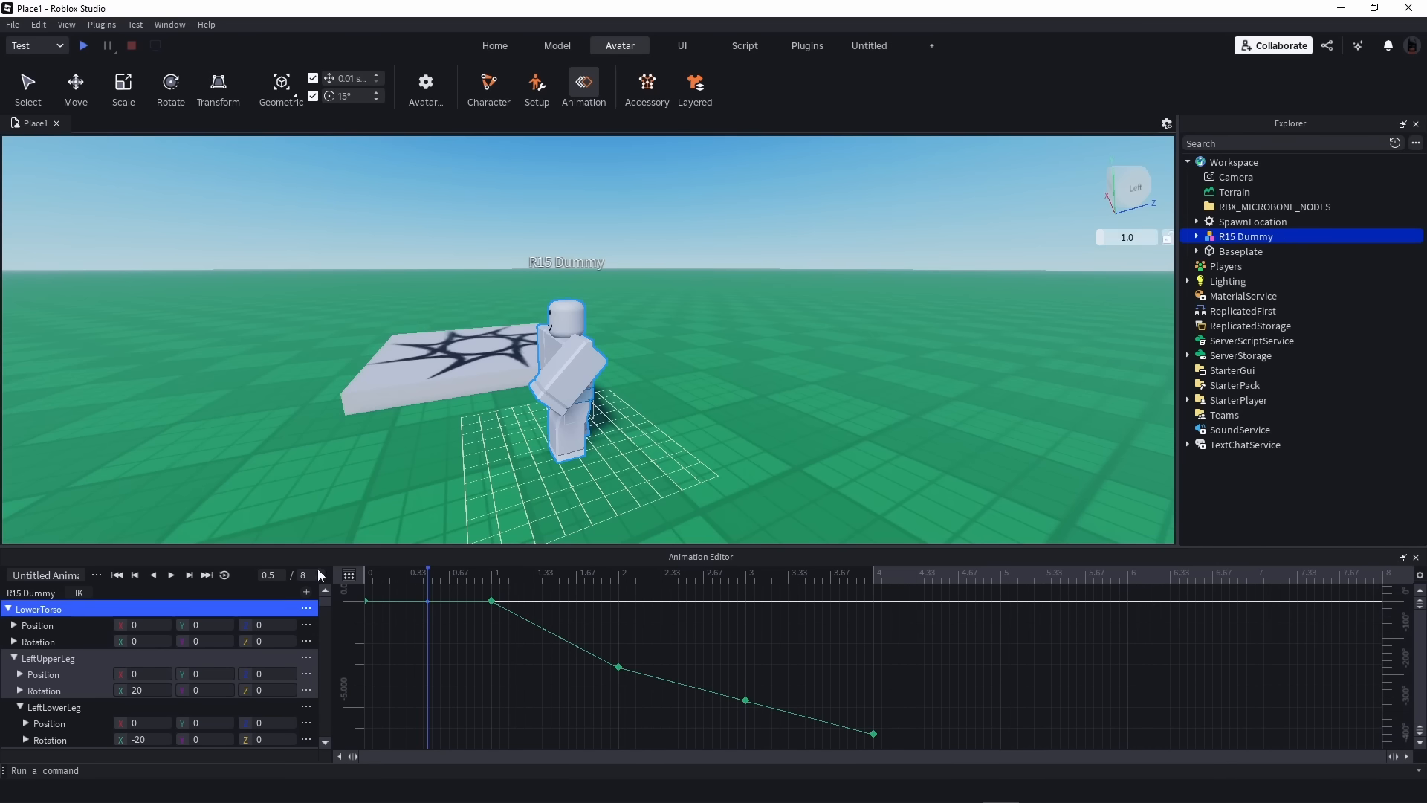
{"action": "left_click", "coordinate": [95, 576]}
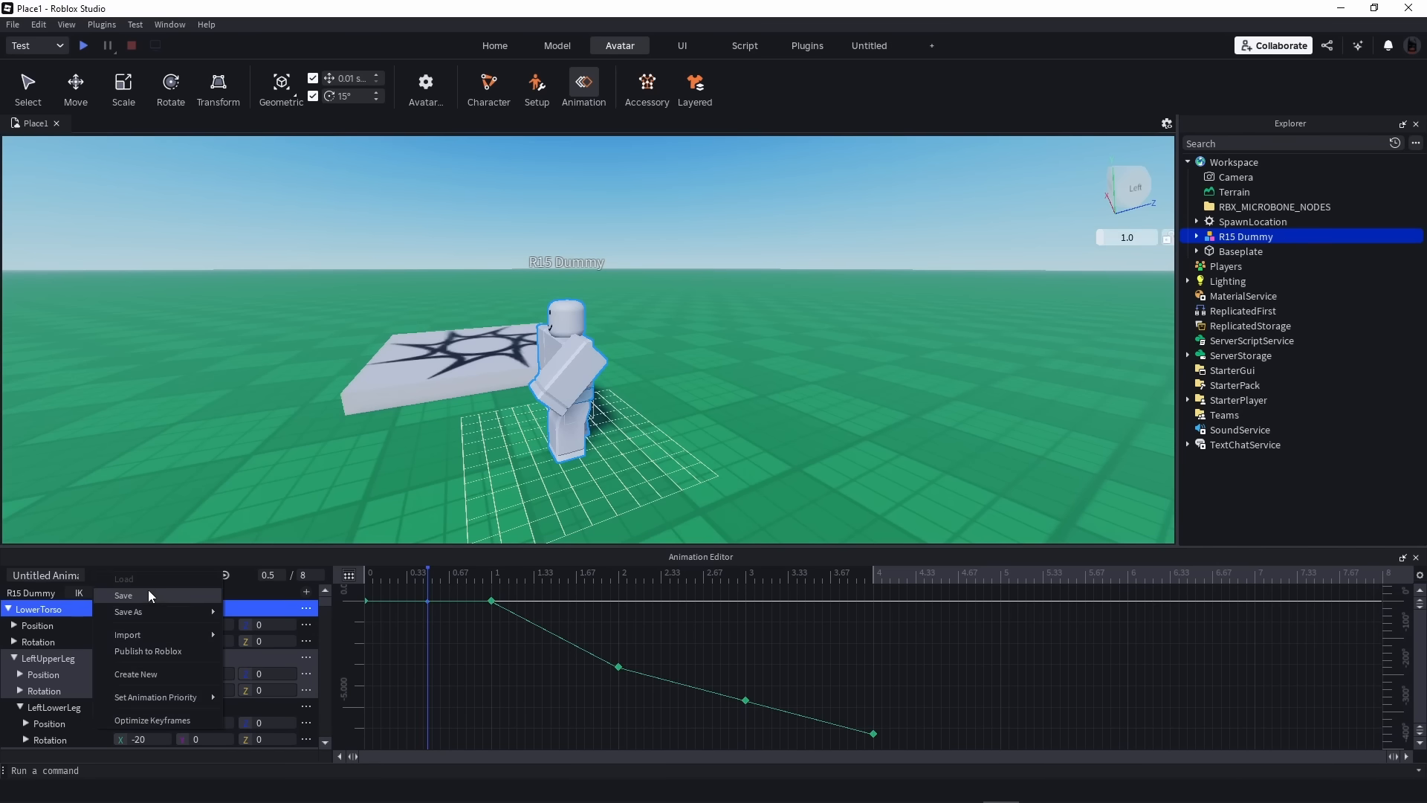
{"action": "mouse_move", "coordinate": [153, 608]}
{"action": "left_click", "coordinate": [241, 608]}
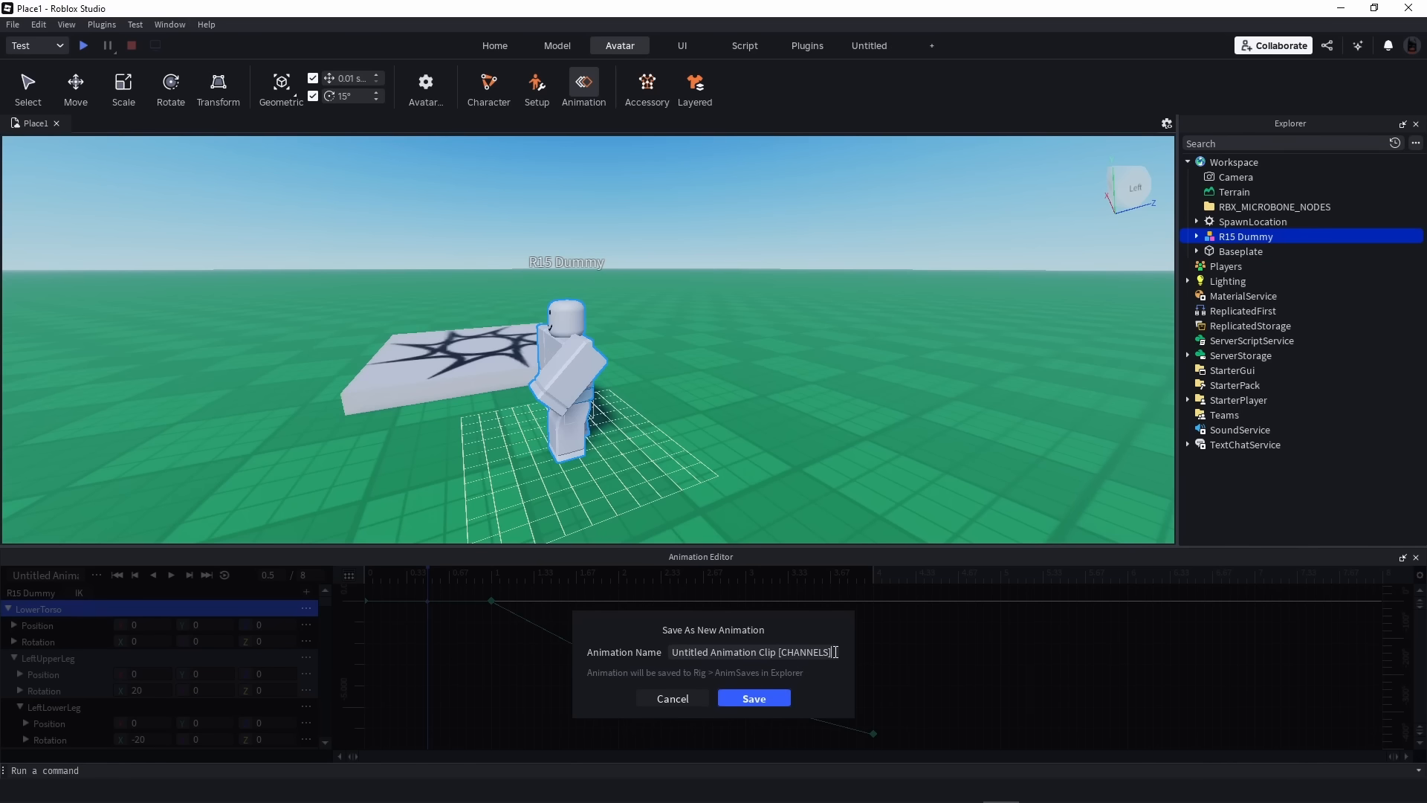
{"action": "left_click_drag", "start_coordinate": [835, 652], "coordinate": [653, 654]}
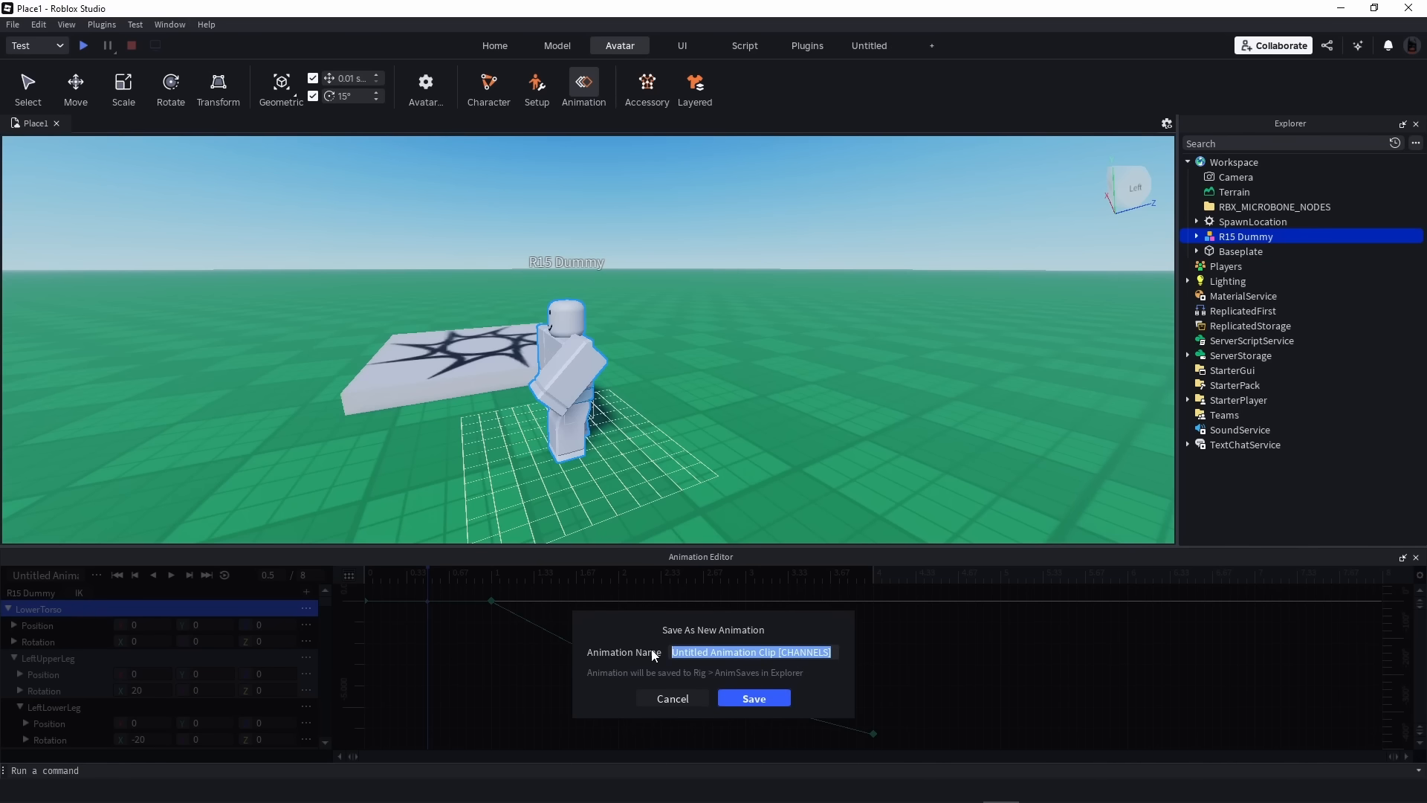
{"action": "type", "text": "TEST ANIMATION"}
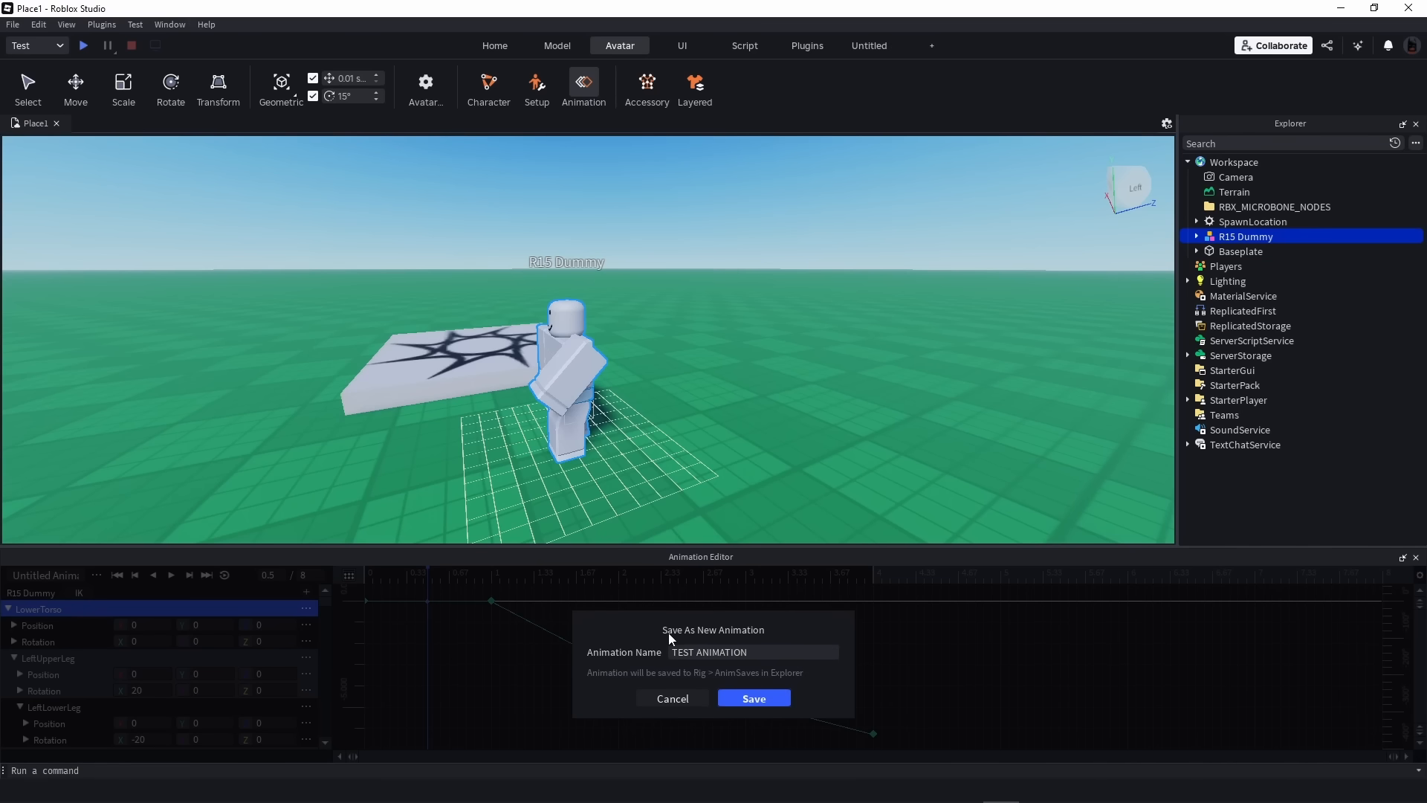
{"action": "left_click", "coordinate": [758, 700]}
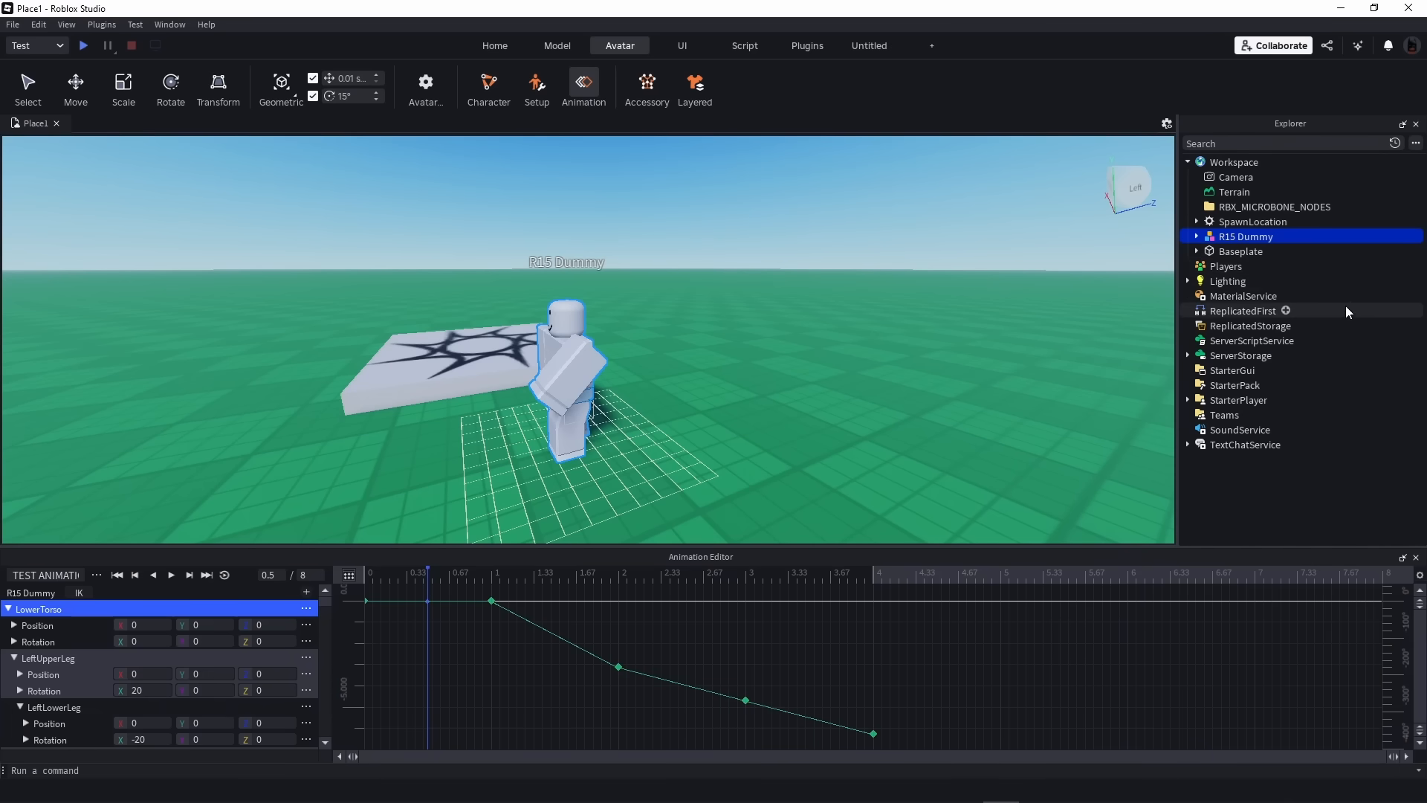
Locate the saved animation data by expanding RBX_ANIMSAVES under ServerStorage
{"action": "left_click", "coordinate": [1188, 400]}
{"action": "left_click", "coordinate": [1187, 400]}
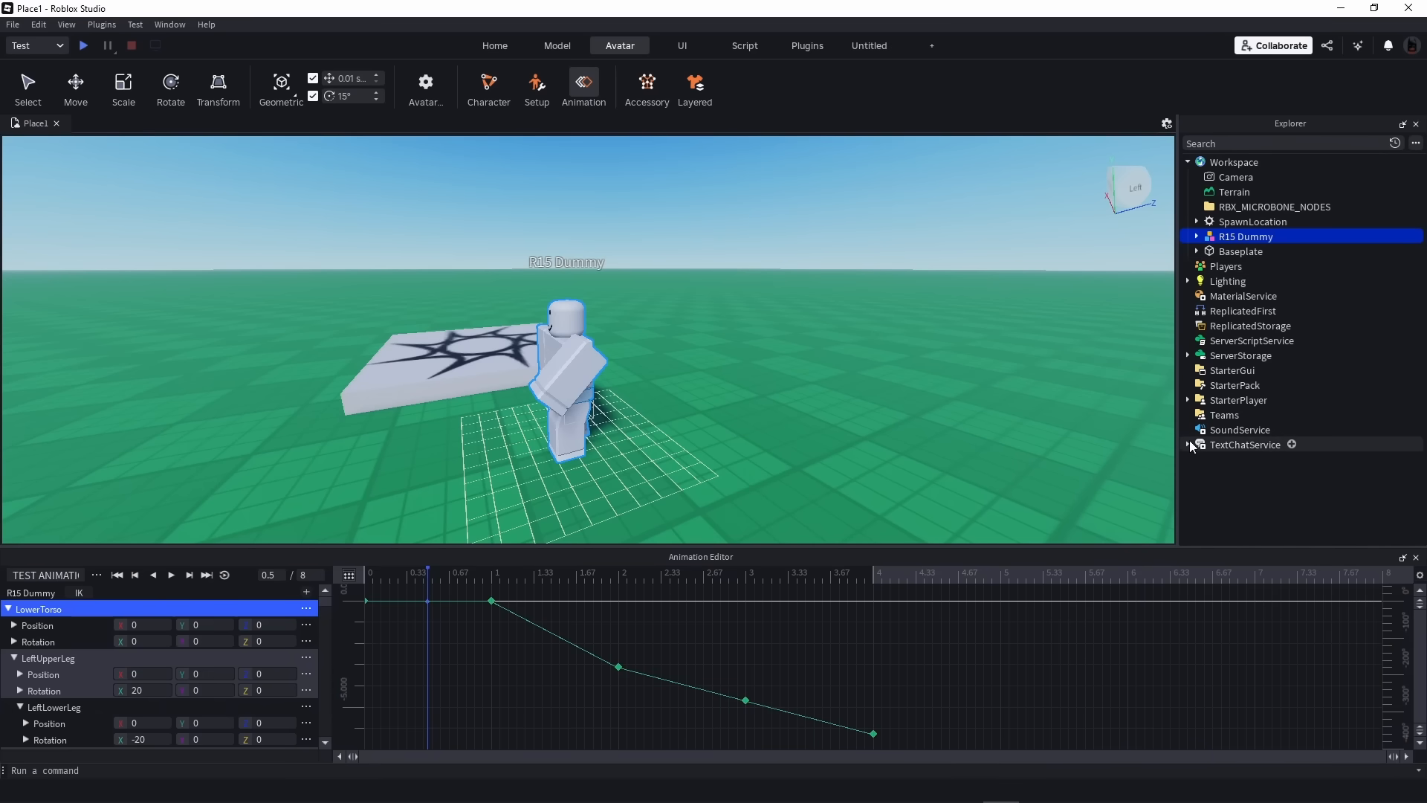
{"action": "left_click", "coordinate": [1188, 355]}
{"action": "left_click", "coordinate": [1187, 356]}
{"action": "left_click", "coordinate": [1187, 356]}
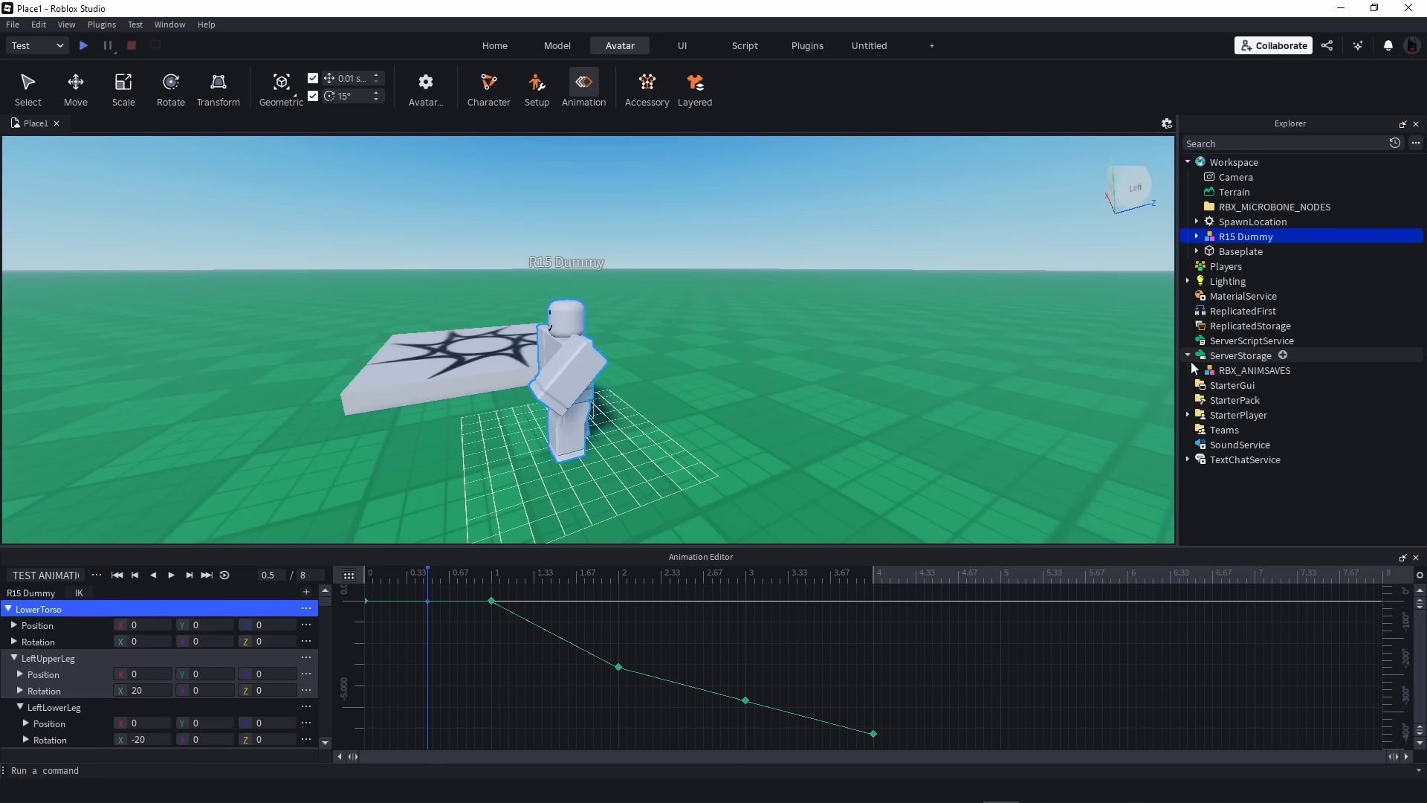
{"action": "left_click", "coordinate": [1197, 370]}
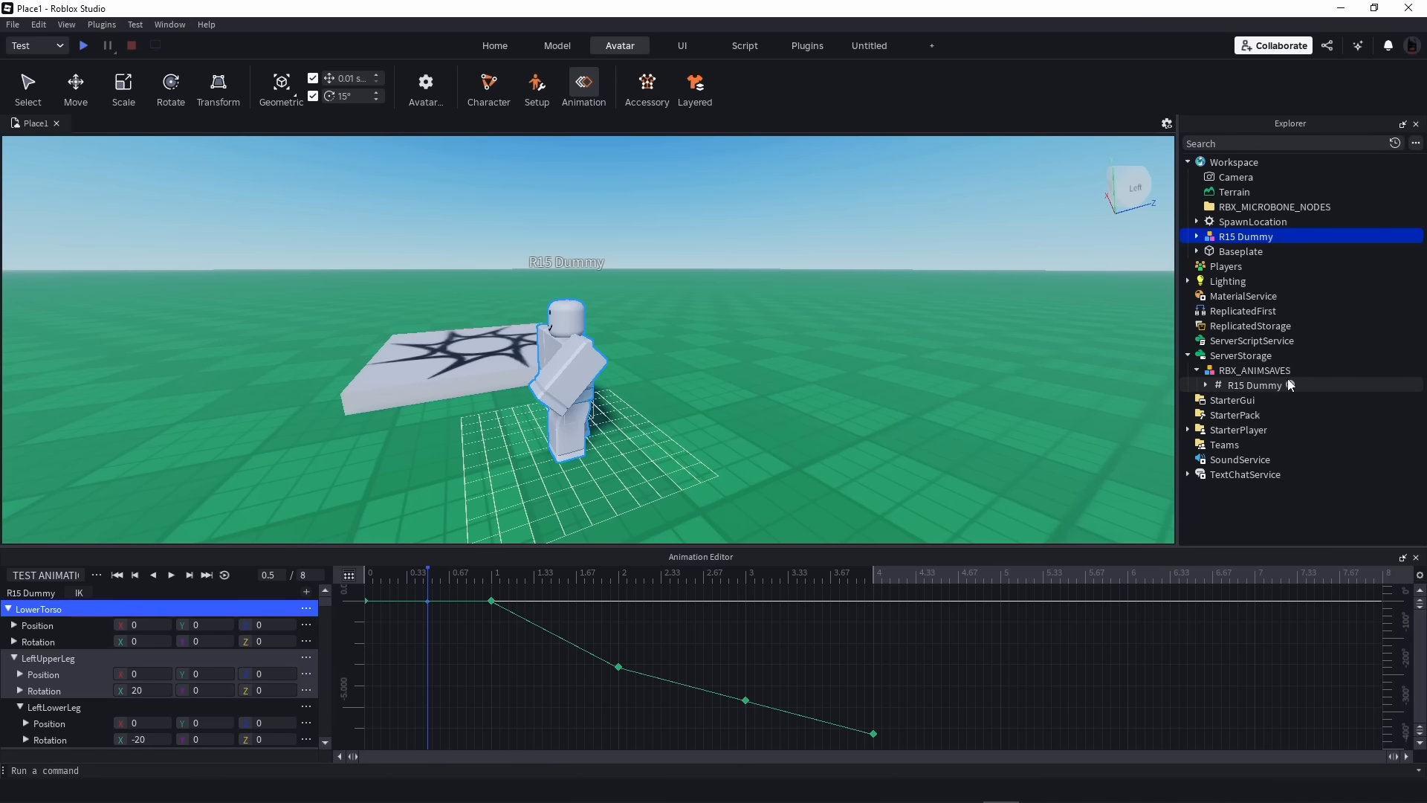
Expand the saved R15 Dummy data and start saving TEST ANIMATION to Roblox
{"action": "left_click", "coordinate": [1205, 385]}
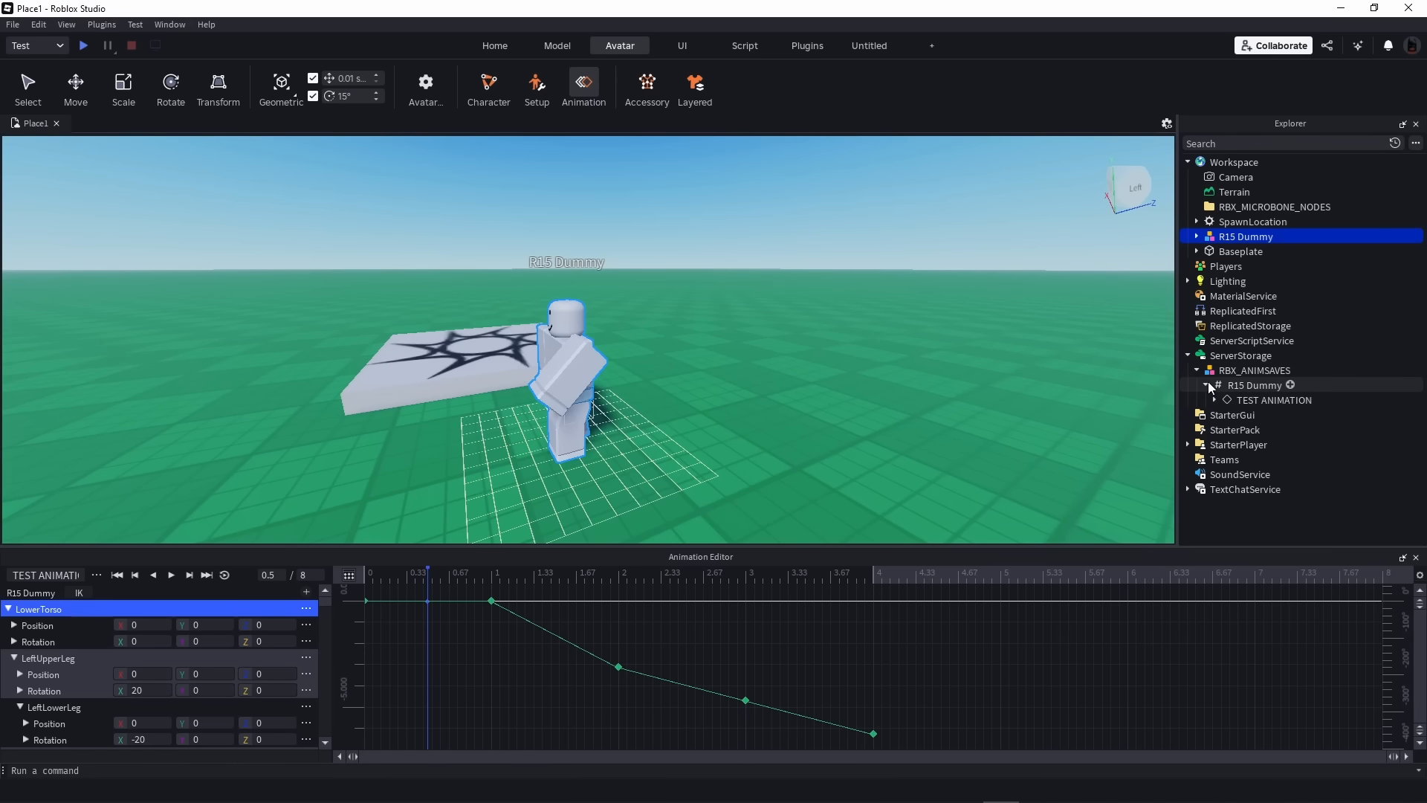
{"action": "left_click", "coordinate": [1338, 399]}
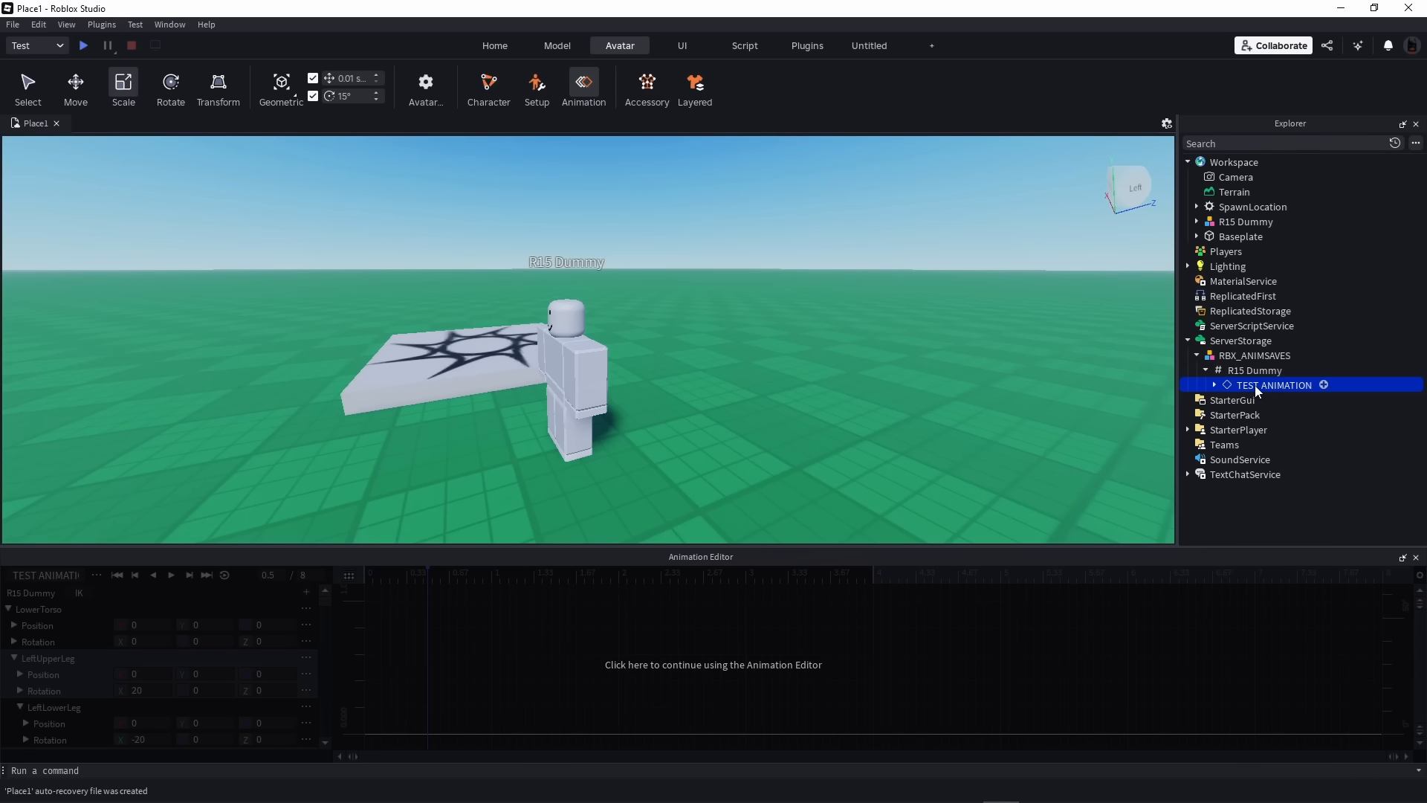
{"action": "right_click", "coordinate": [1342, 386]}
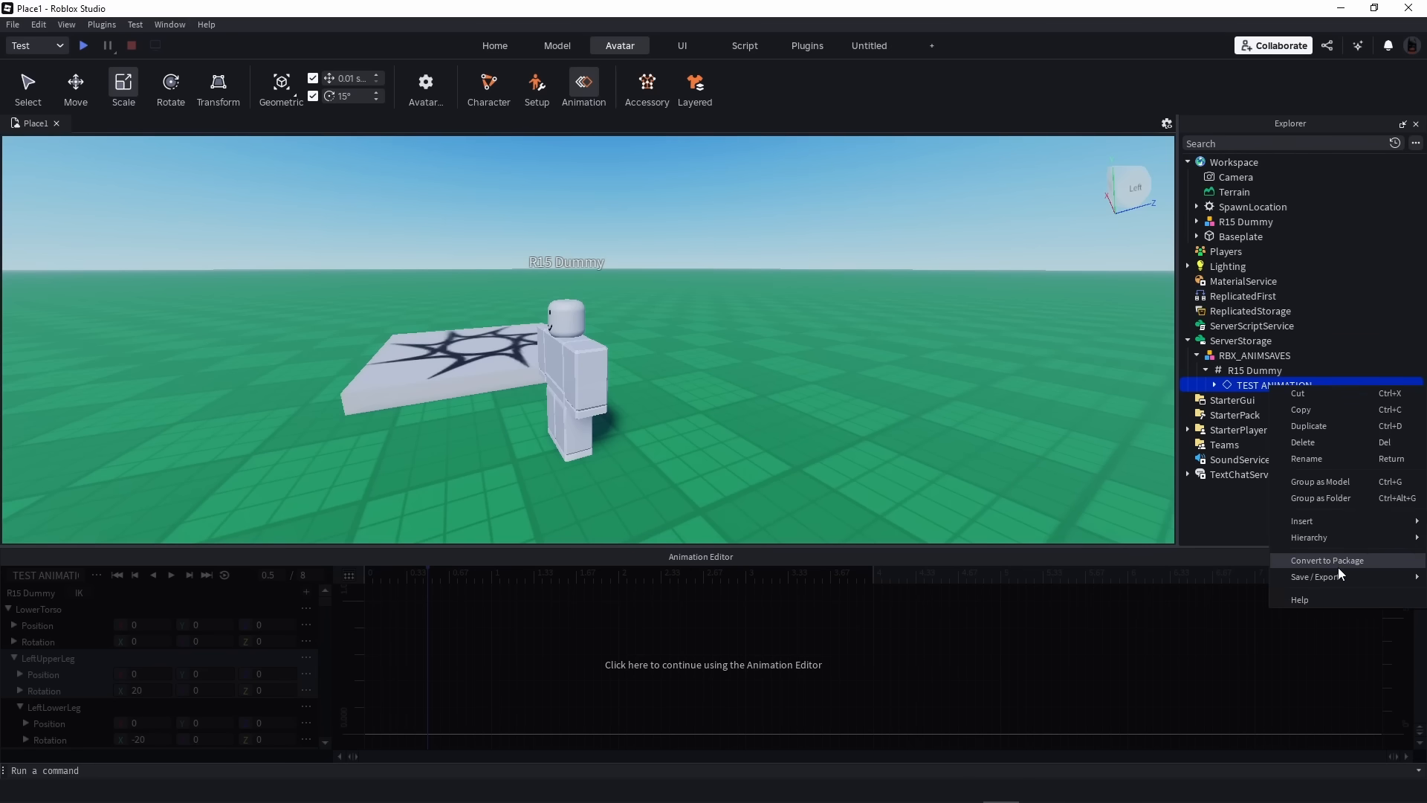
{"action": "mouse_move", "coordinate": [1334, 577]}
{"action": "left_click", "coordinate": [1238, 573]}
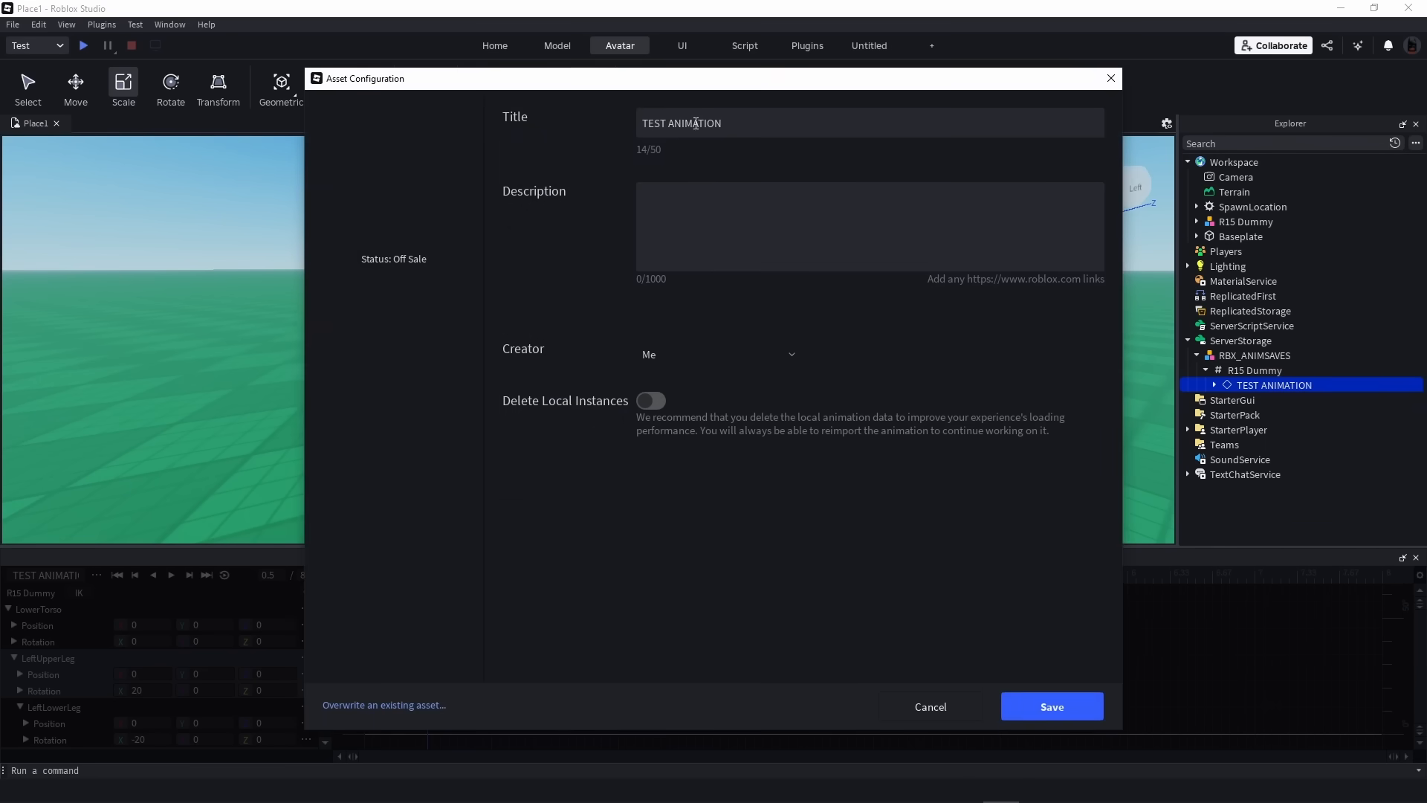
Set the asset title to "TEST ANIMATION 1" and reuse the same text as its description
{"action": "left_click_drag", "start_coordinate": [723, 121], "coordinate": [551, 105]}
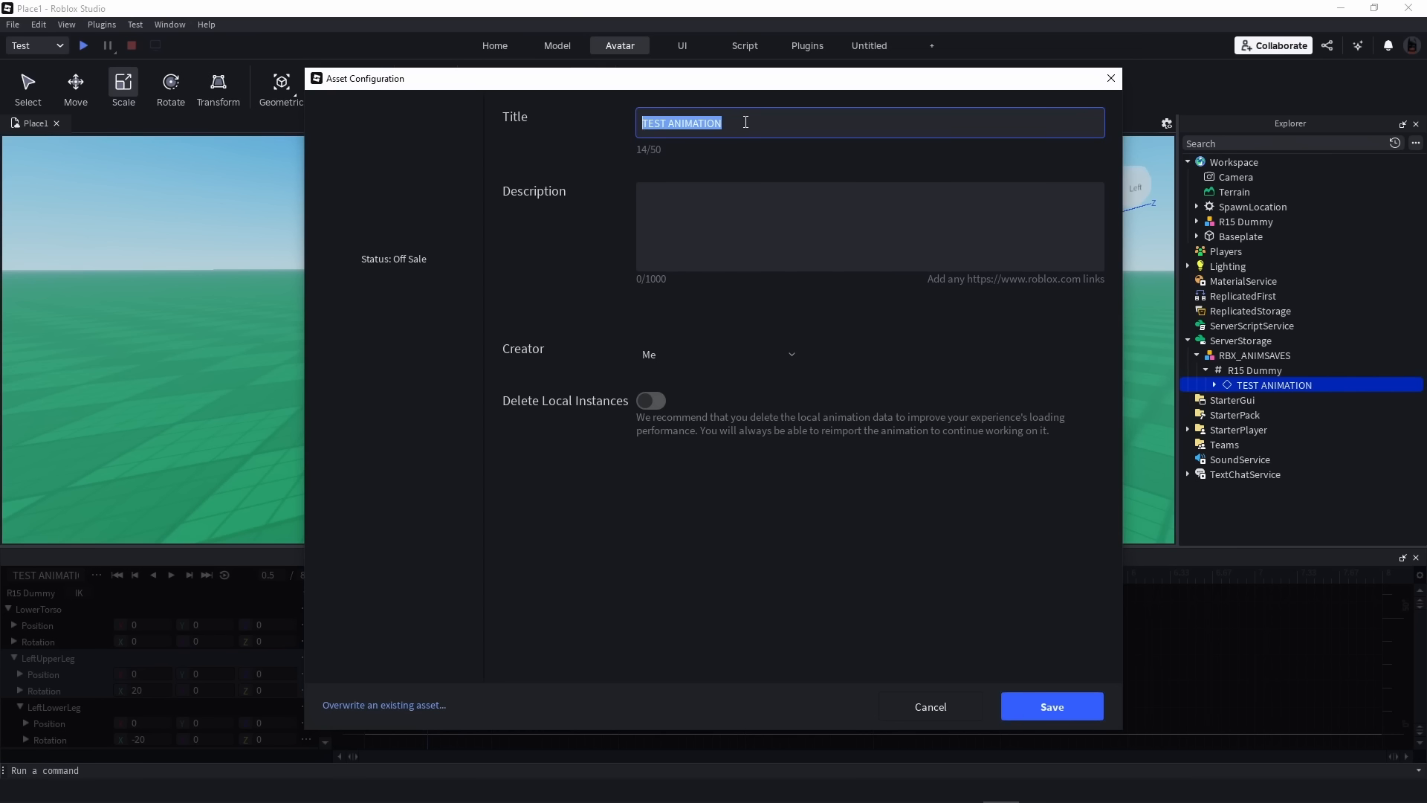
{"action": "left_click", "coordinate": [746, 122]}
{"action": "type", "text": "1"}
{"action": "key", "text": "ctrl+a"}
{"action": "key", "text": "ctrl+c"}
{"action": "left_click", "coordinate": [784, 220]}
{"action": "key", "text": "ctrl+v"}
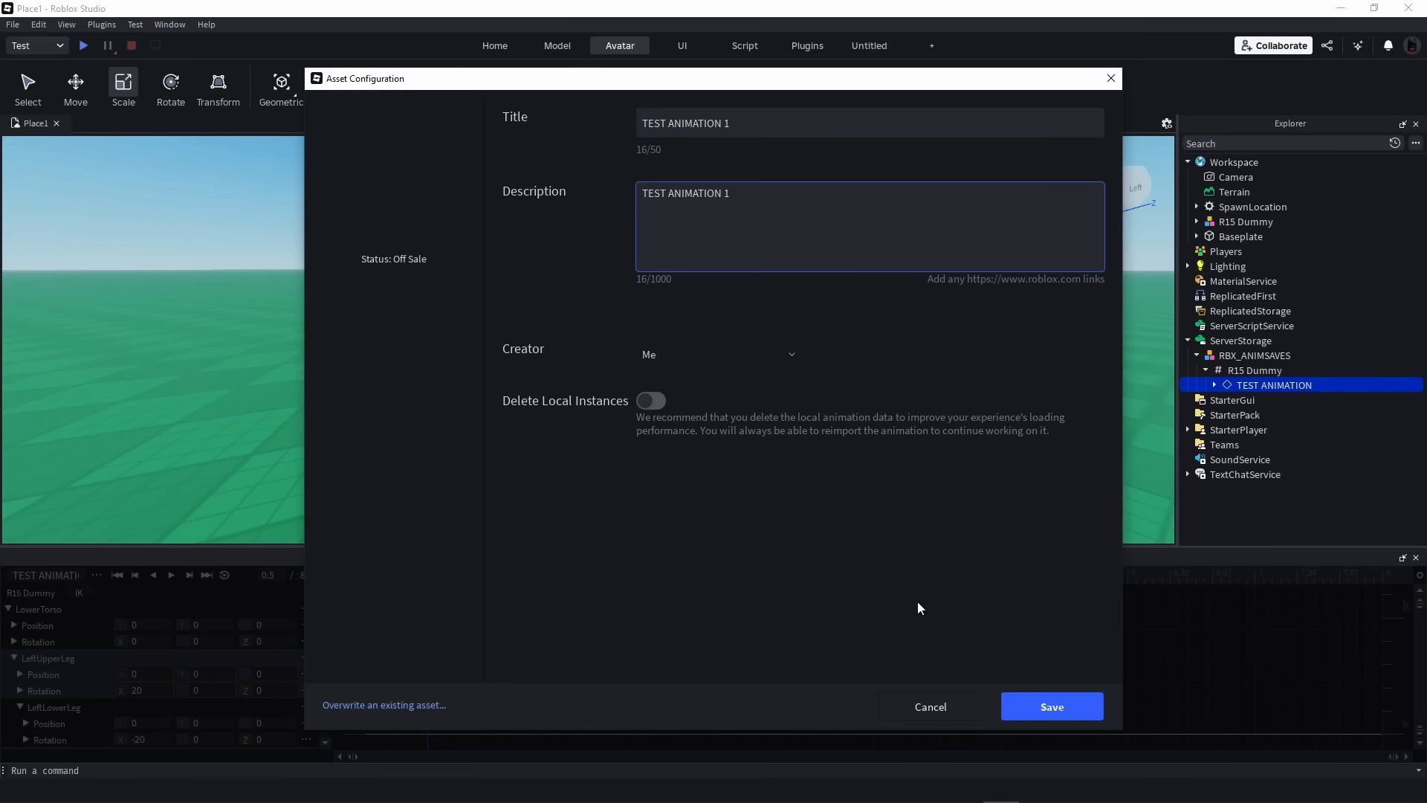
Submit the animation asset with the creator kept as Me, copy its asset ID and close the configuration
{"action": "left_click", "coordinate": [693, 348]}
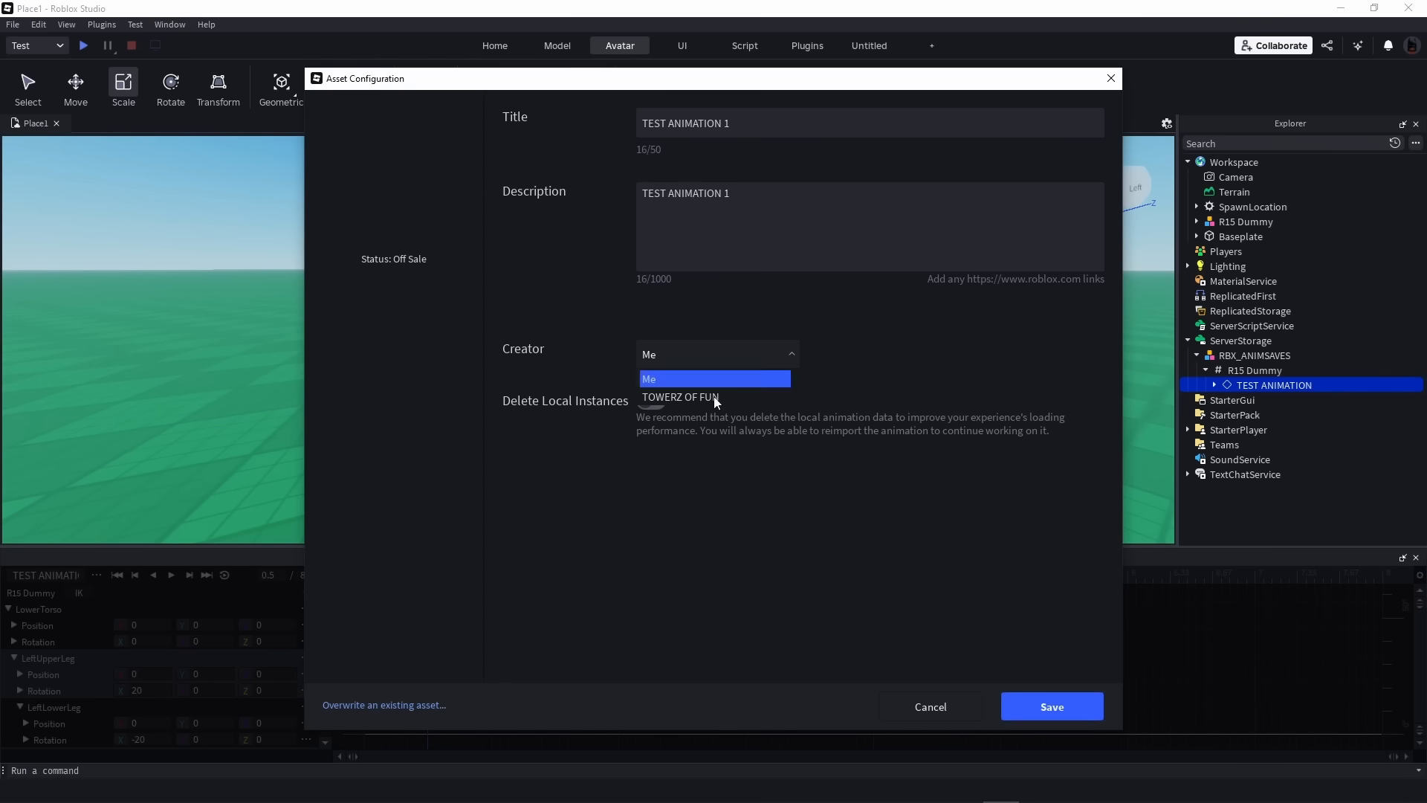
{"action": "left_click", "coordinate": [711, 351]}
{"action": "left_click", "coordinate": [1069, 704]}
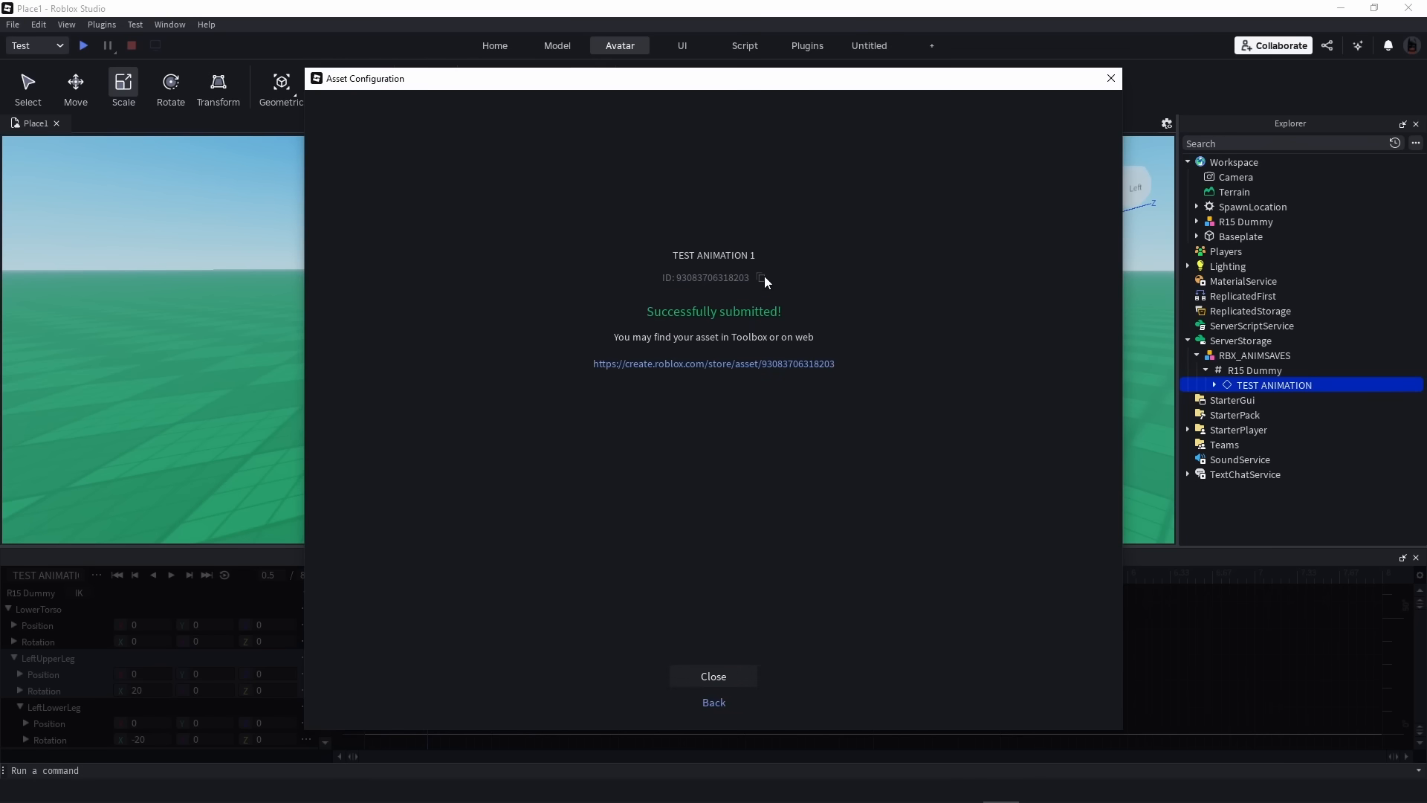
{"action": "left_click", "coordinate": [761, 276]}
{"action": "left_click", "coordinate": [1110, 80]}
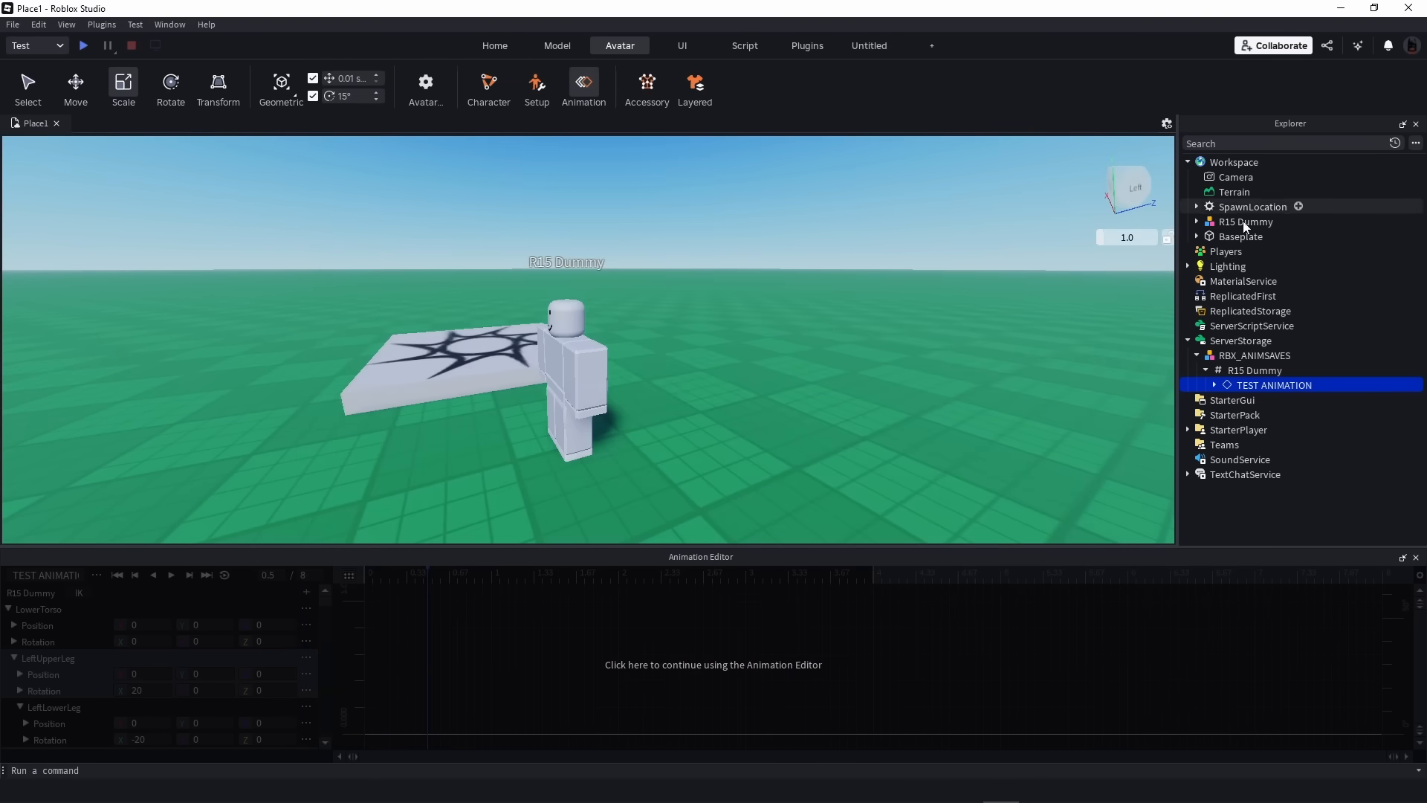
Insert an Animation object into the Baseplate, keeping its default name
{"action": "left_click", "coordinate": [1197, 237]}
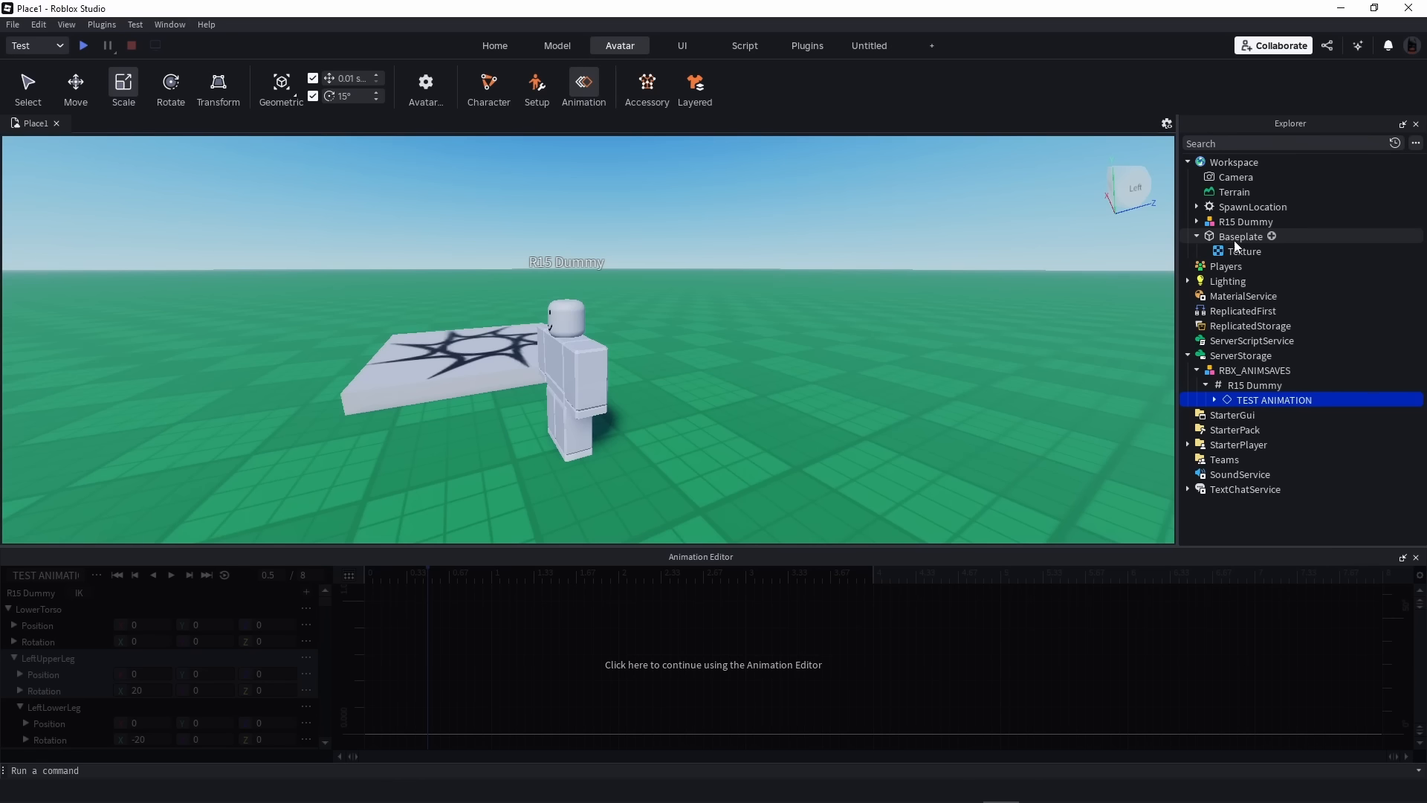
{"action": "left_click", "coordinate": [1197, 236]}
{"action": "left_click", "coordinate": [1271, 237]}
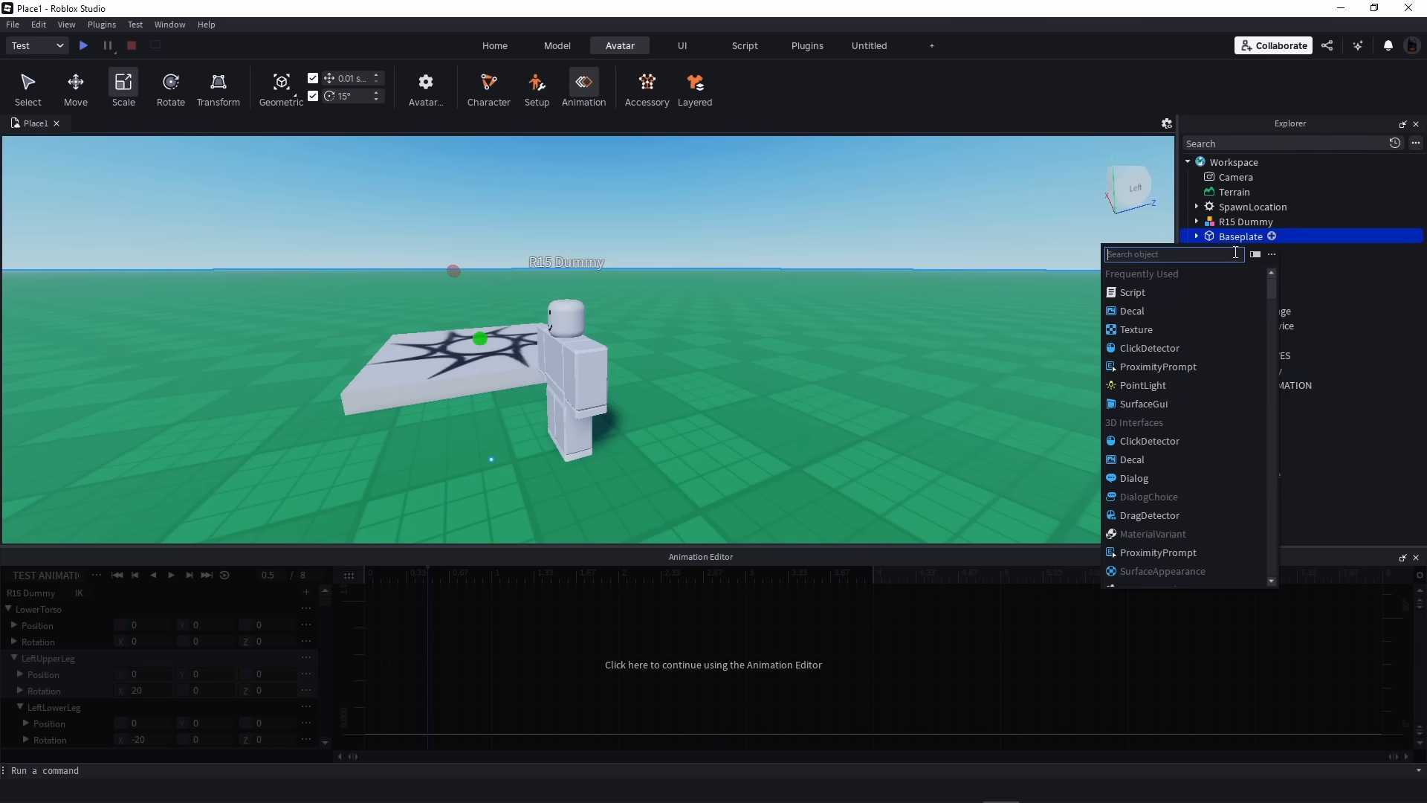
{"action": "type", "text": "anima"}
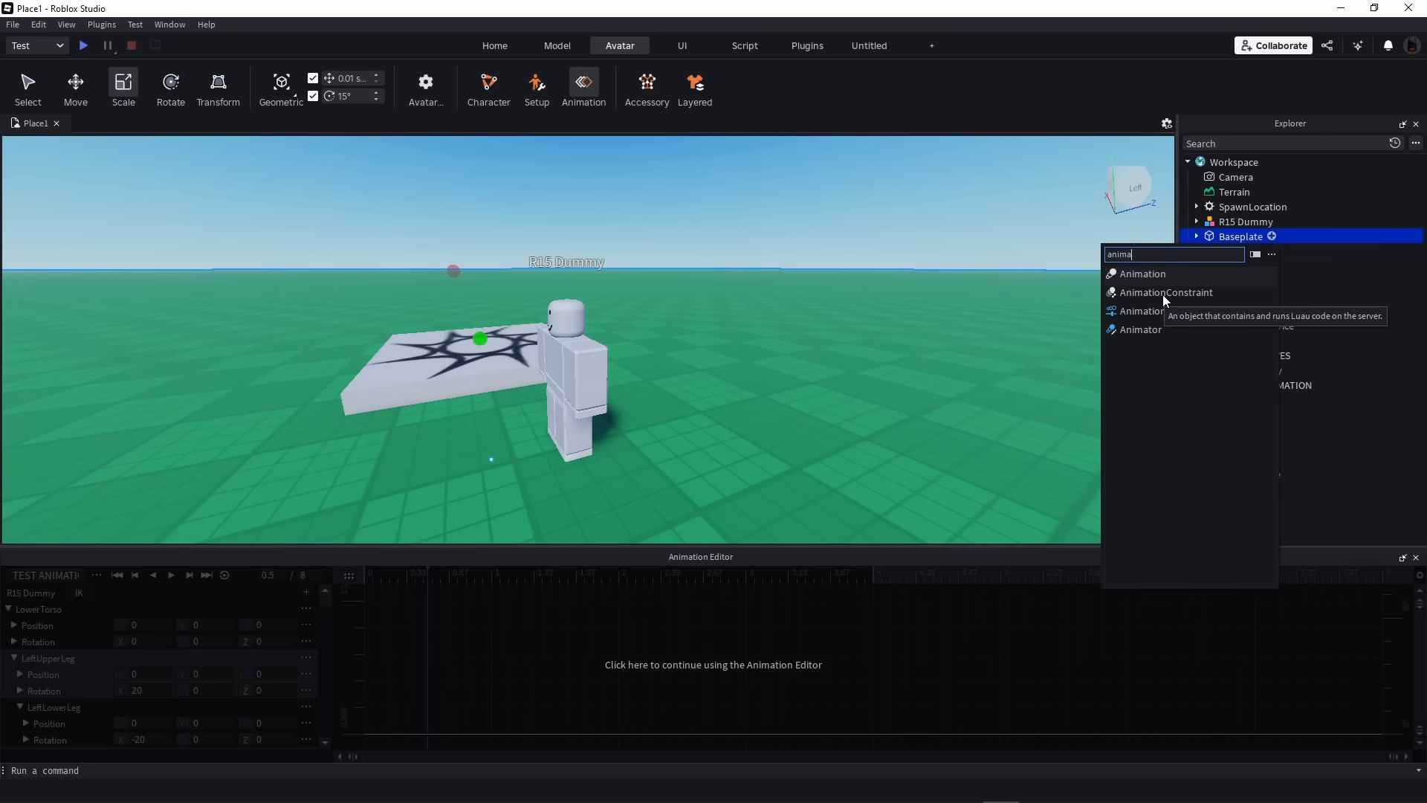
{"action": "left_click", "coordinate": [1152, 273]}
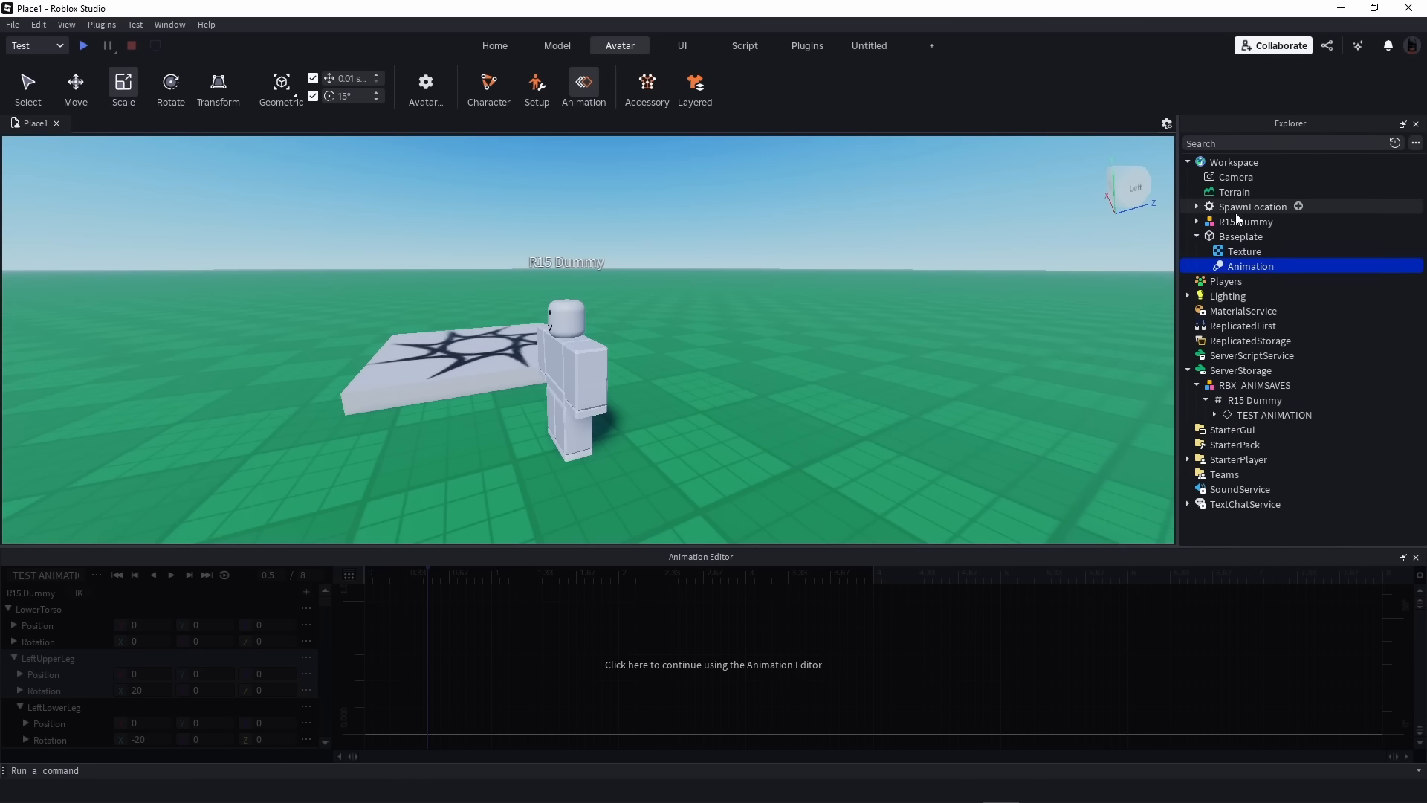
{"action": "double_click", "coordinate": [1245, 269]}
{"action": "key", "text": "Return"}
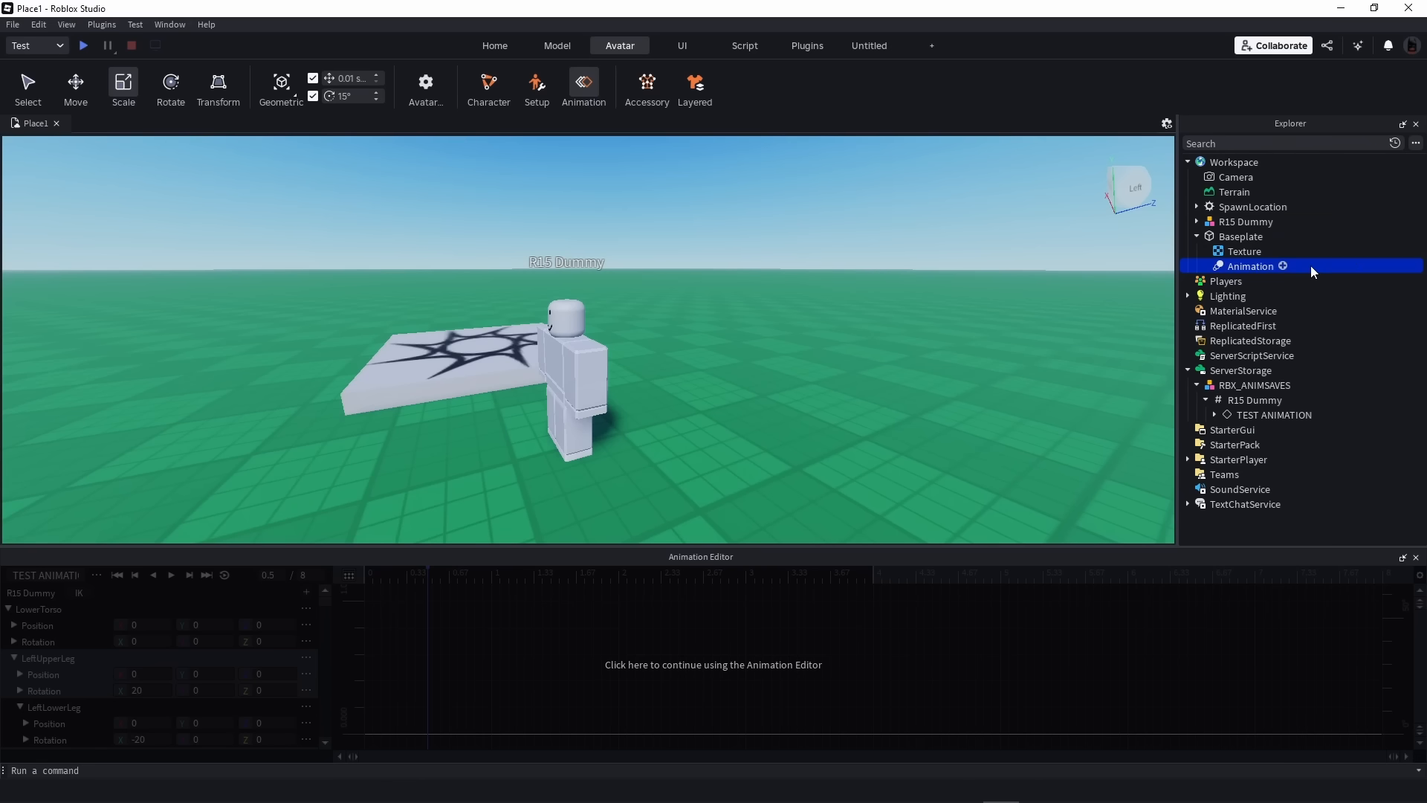
Show the properties of the Baseplate's Animation object and set its AnimationId to the copied asset ID
{"action": "left_click", "coordinate": [499, 45]}
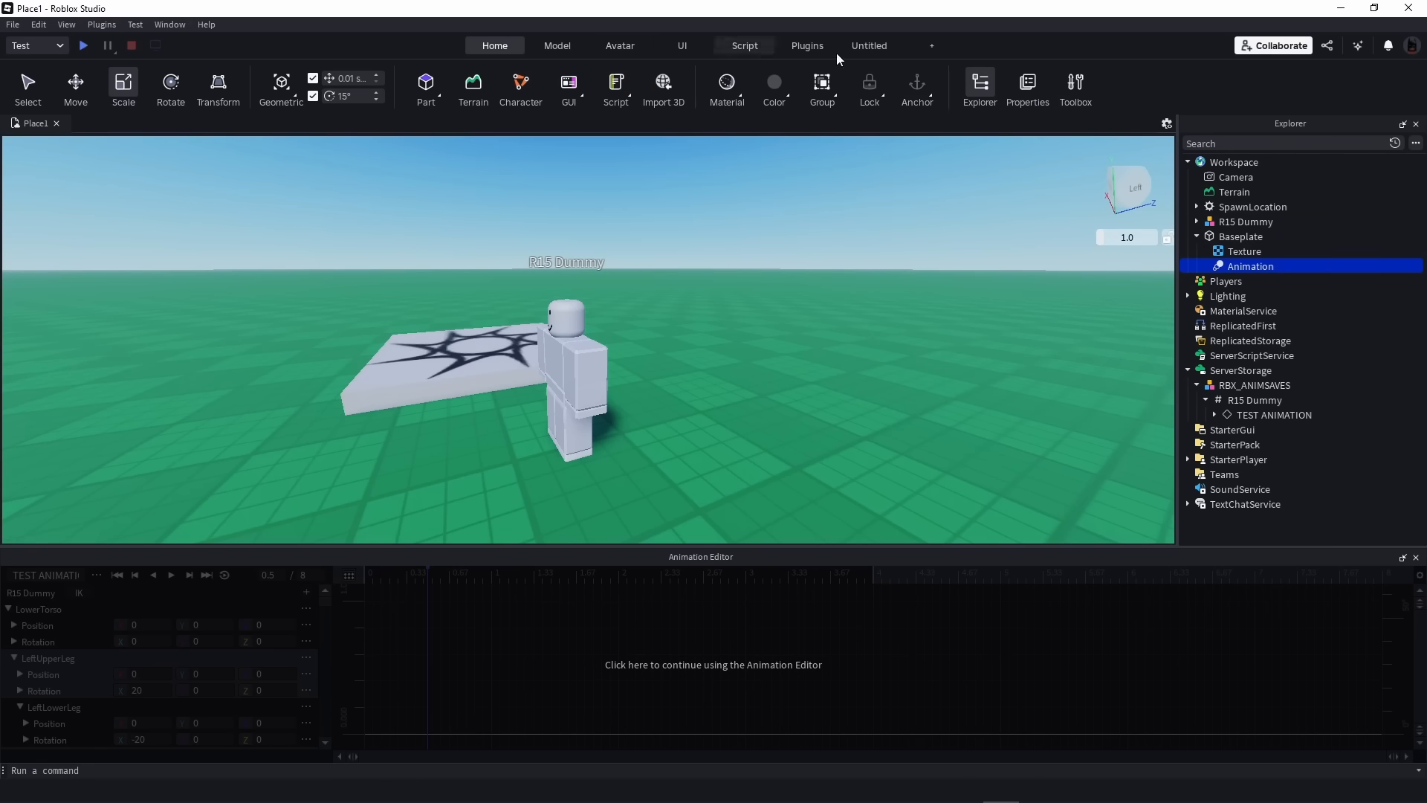
{"action": "left_click", "coordinate": [1033, 83]}
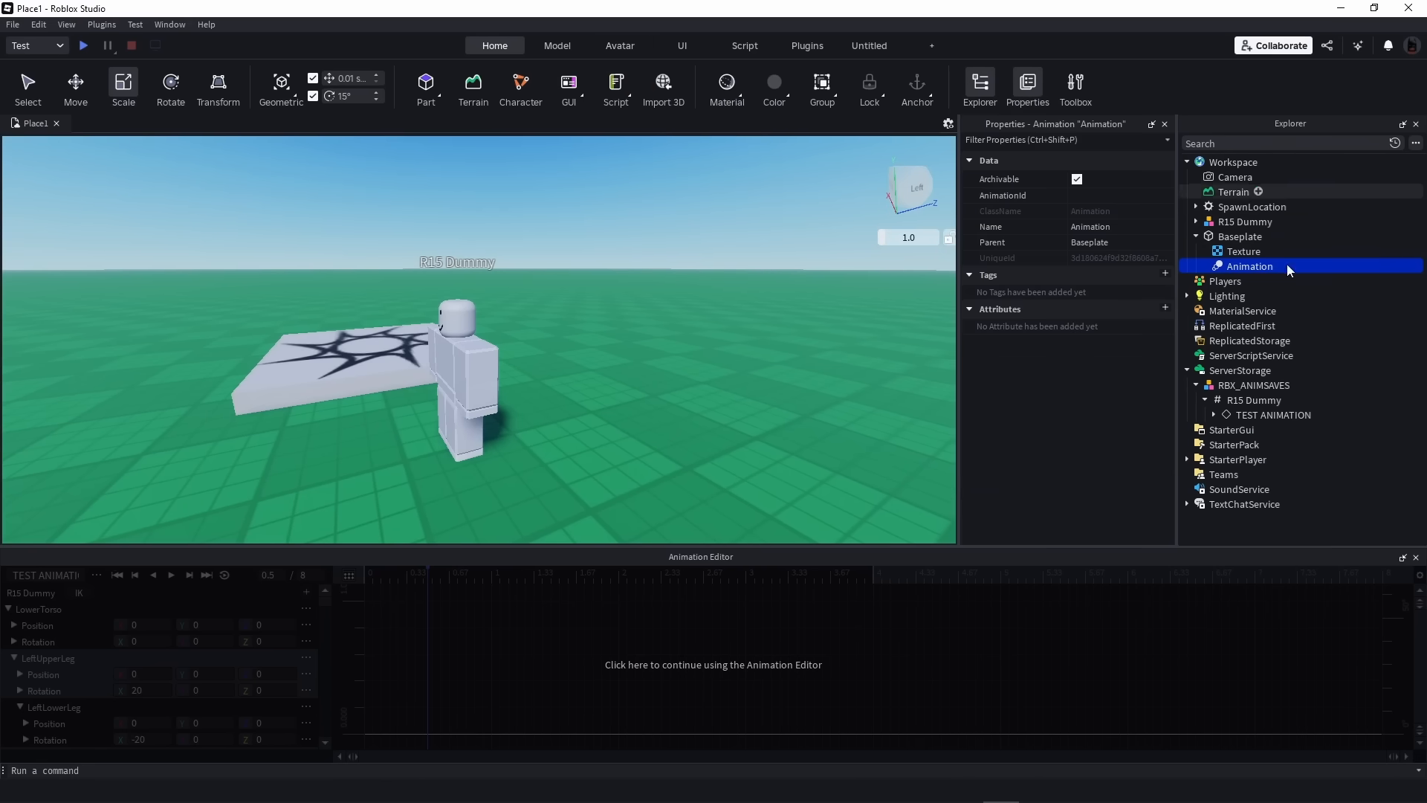
{"action": "left_click", "coordinate": [1107, 193]}
{"action": "key", "text": "ctrl+v"}
{"action": "key", "text": "Return"}
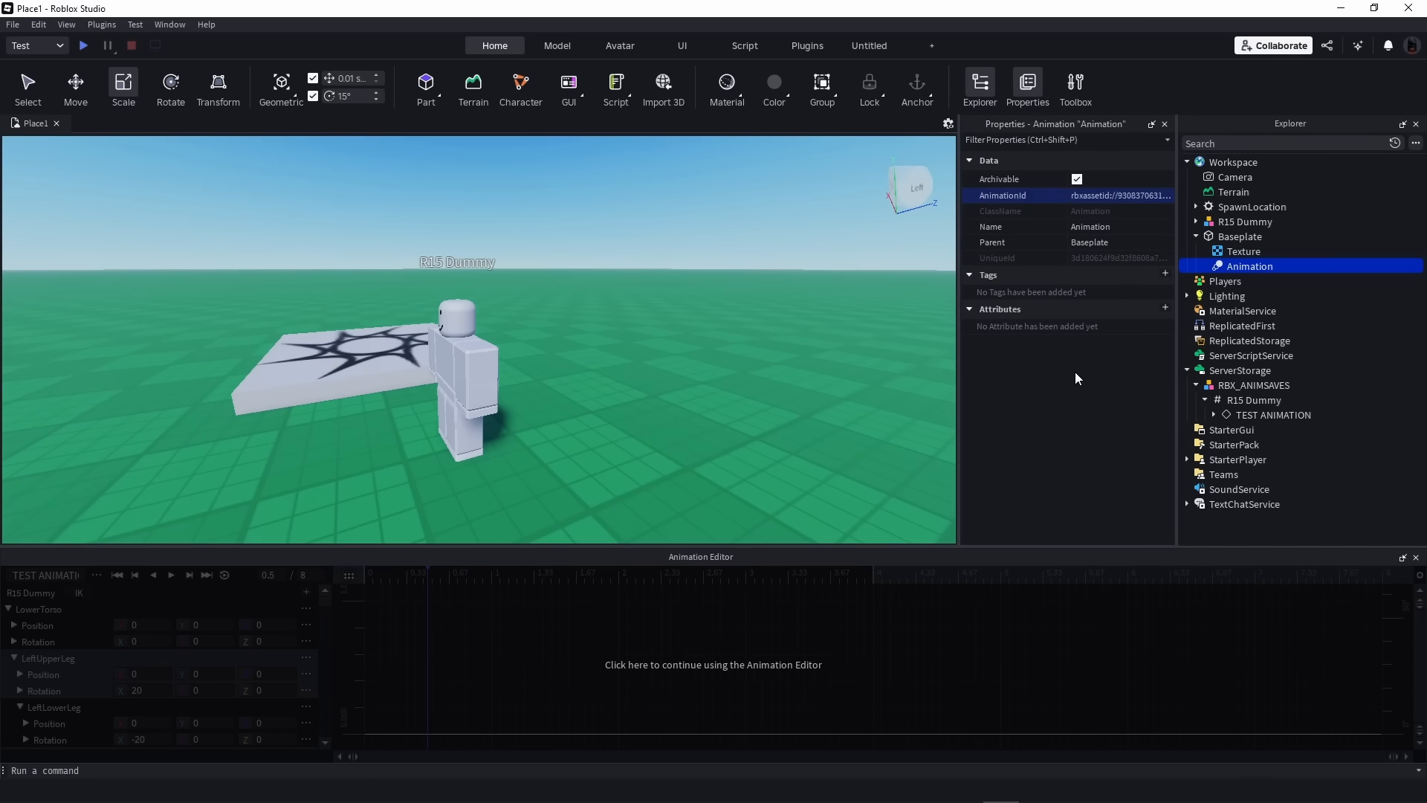
Start saving the Animation object to Roblox, entering "TEST Animation" as both title and description
{"action": "right_click_drag", "start_coordinate": [733, 315], "coordinate": [733, 315]}
{"action": "key", "text": "a"}
{"action": "key", "text": "d"}
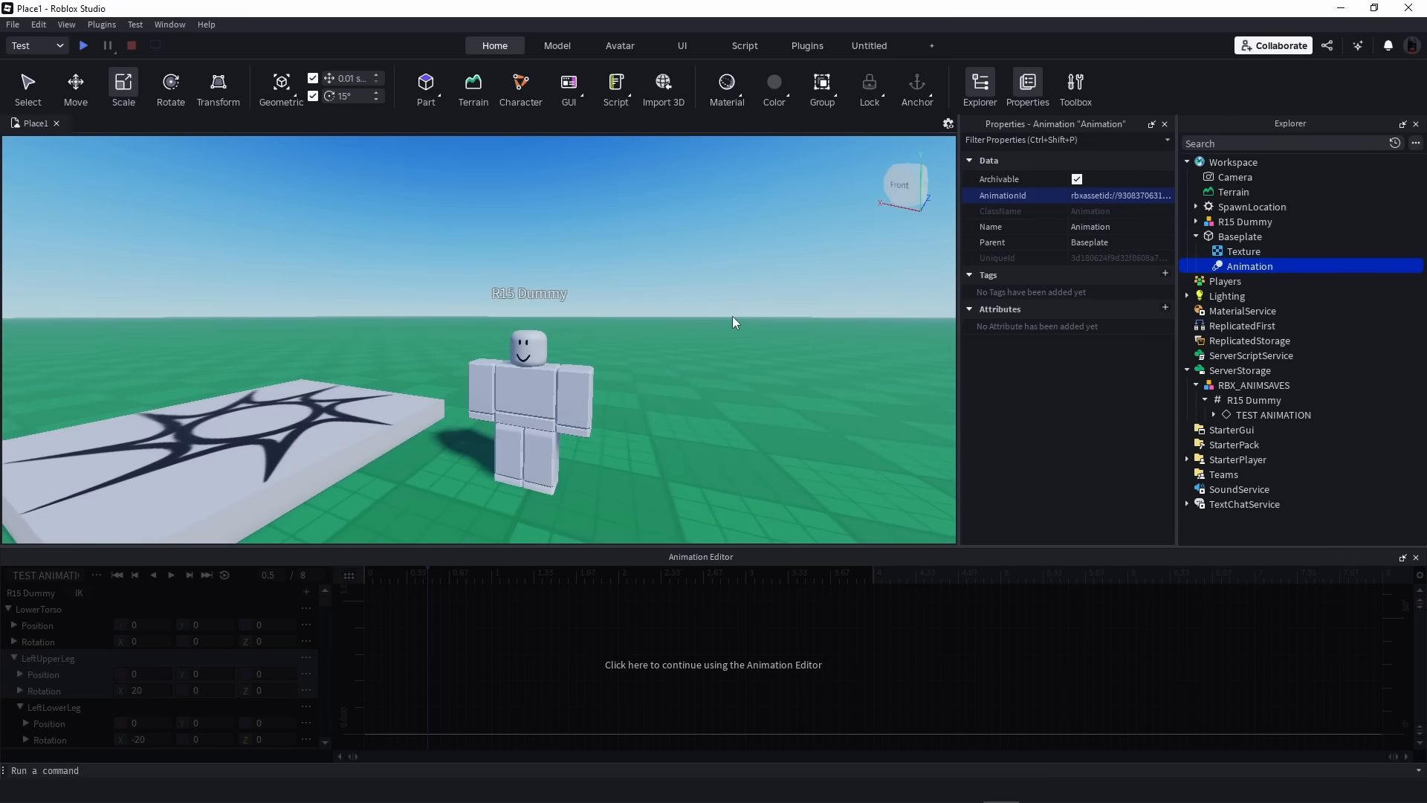
{"action": "right_click", "coordinate": [1309, 266]}
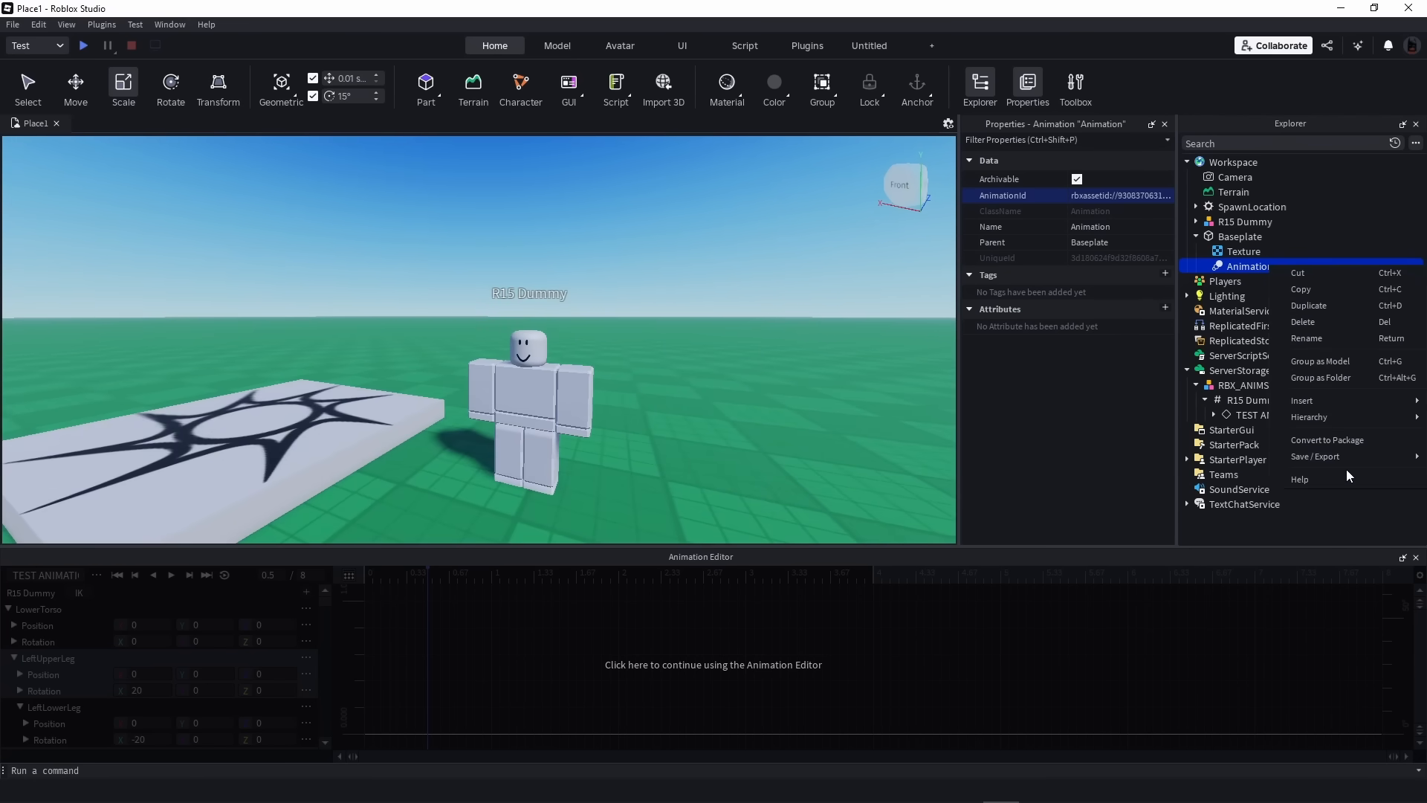
{"action": "mouse_move", "coordinate": [1344, 460]}
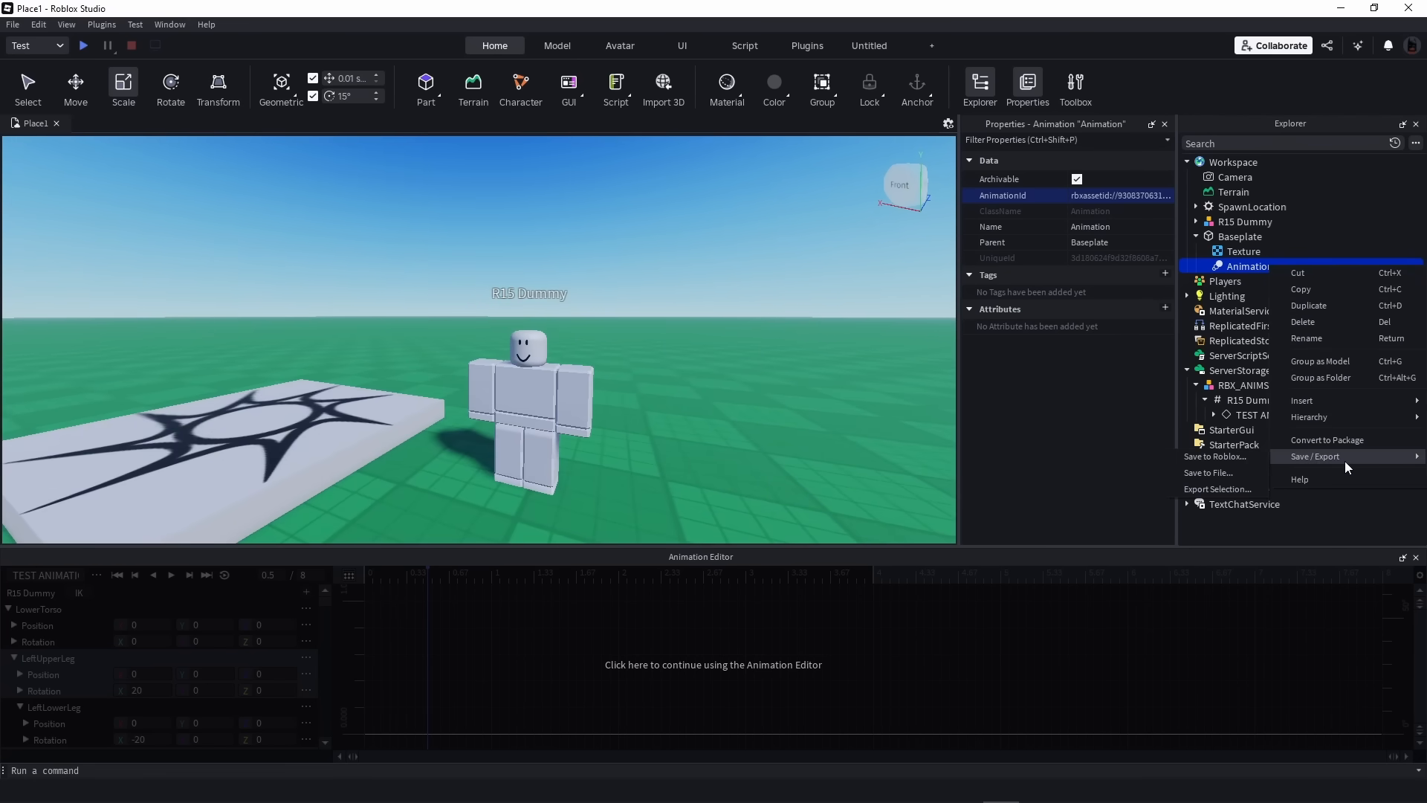
{"action": "left_click", "coordinate": [1244, 457]}
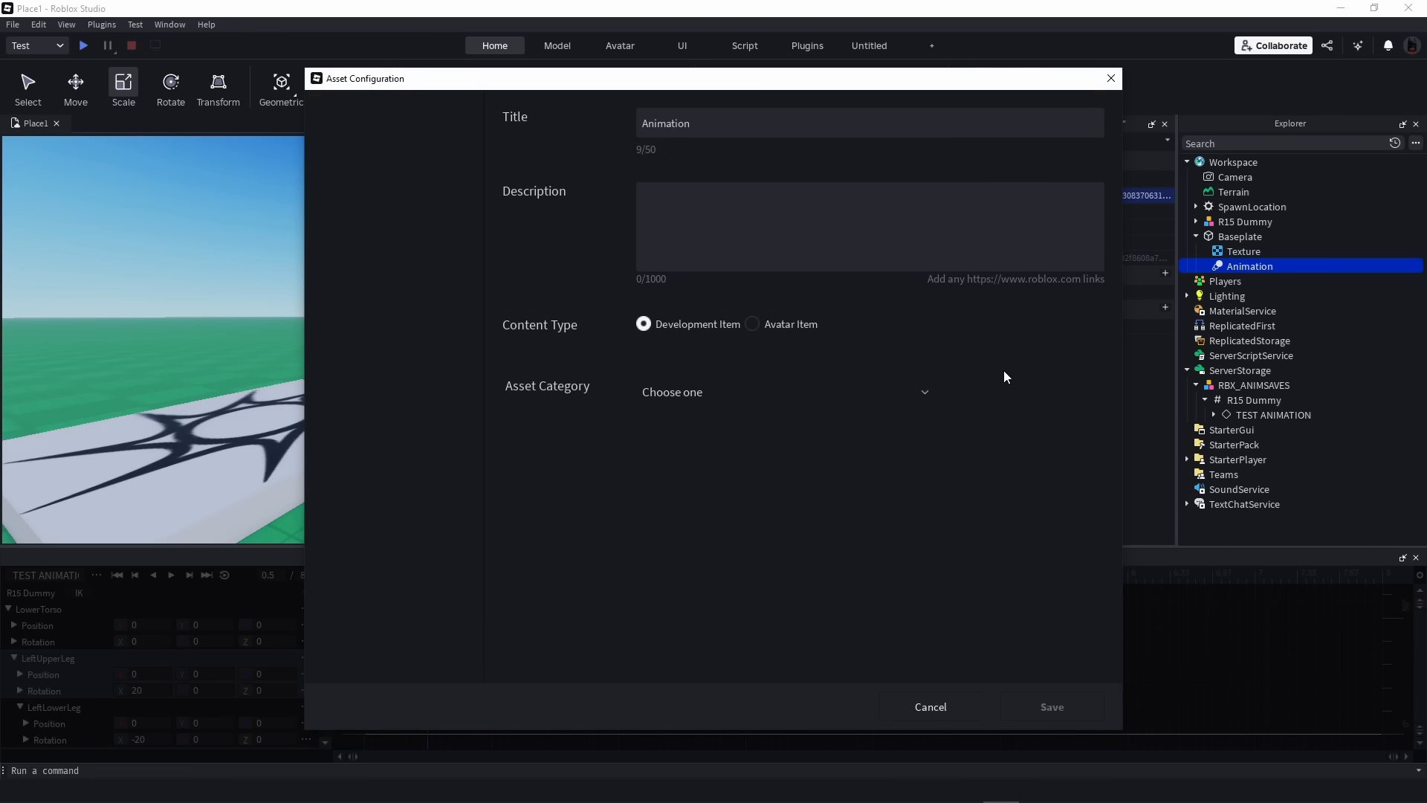
{"action": "left_click_drag", "start_coordinate": [731, 118], "coordinate": [615, 117]}
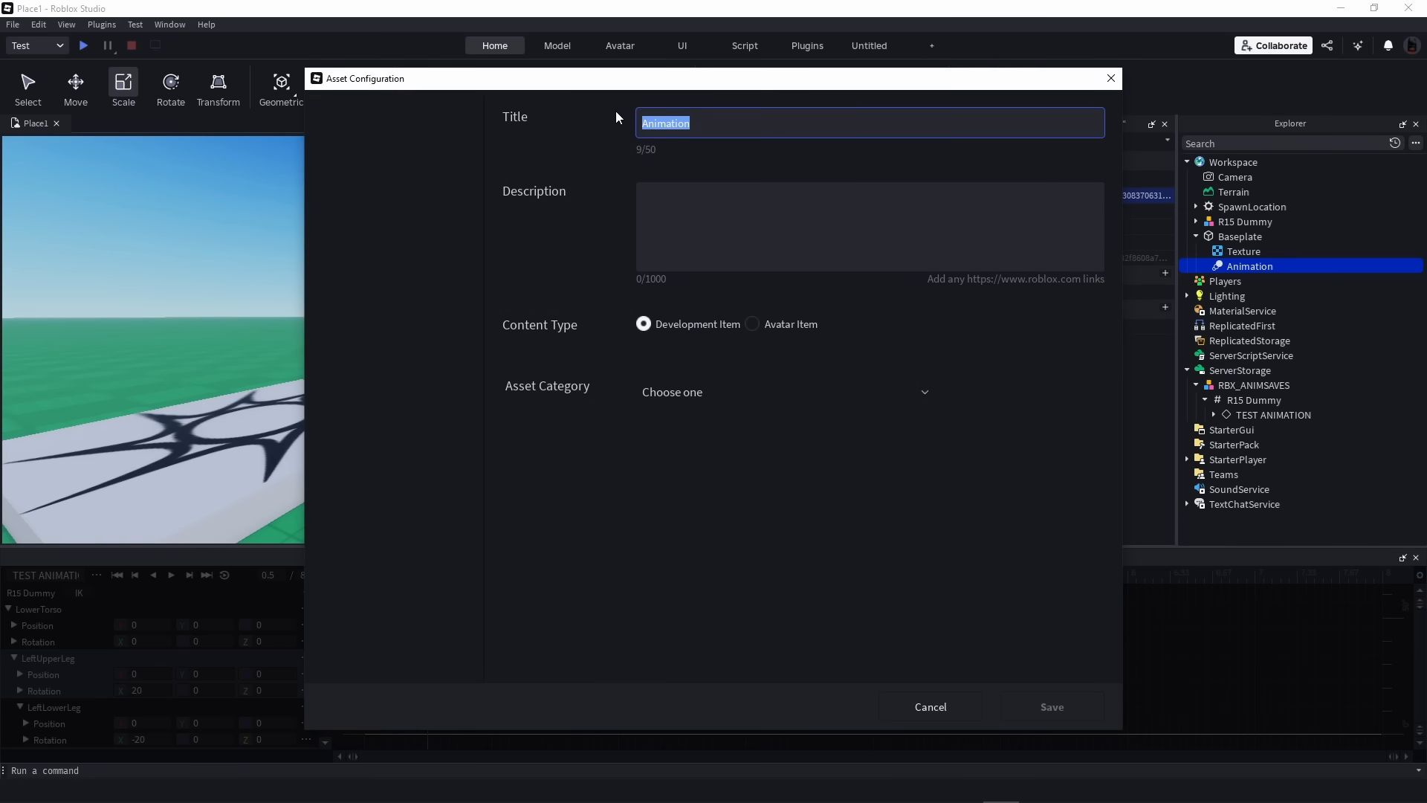
{"action": "type", "text": "TEST Animation"}
{"action": "left_click", "coordinate": [969, 321]}
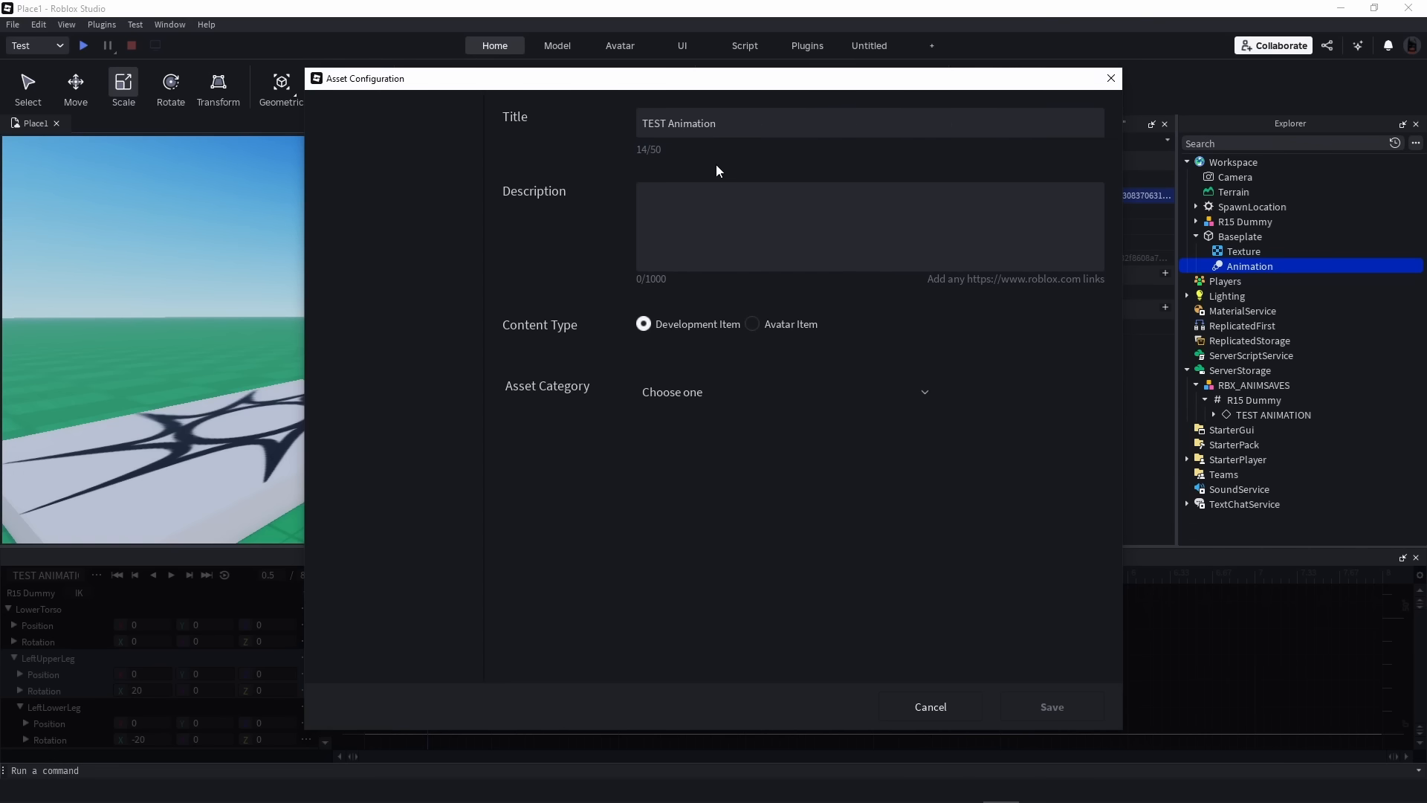
{"action": "left_click_drag", "start_coordinate": [741, 119], "coordinate": [577, 132]}
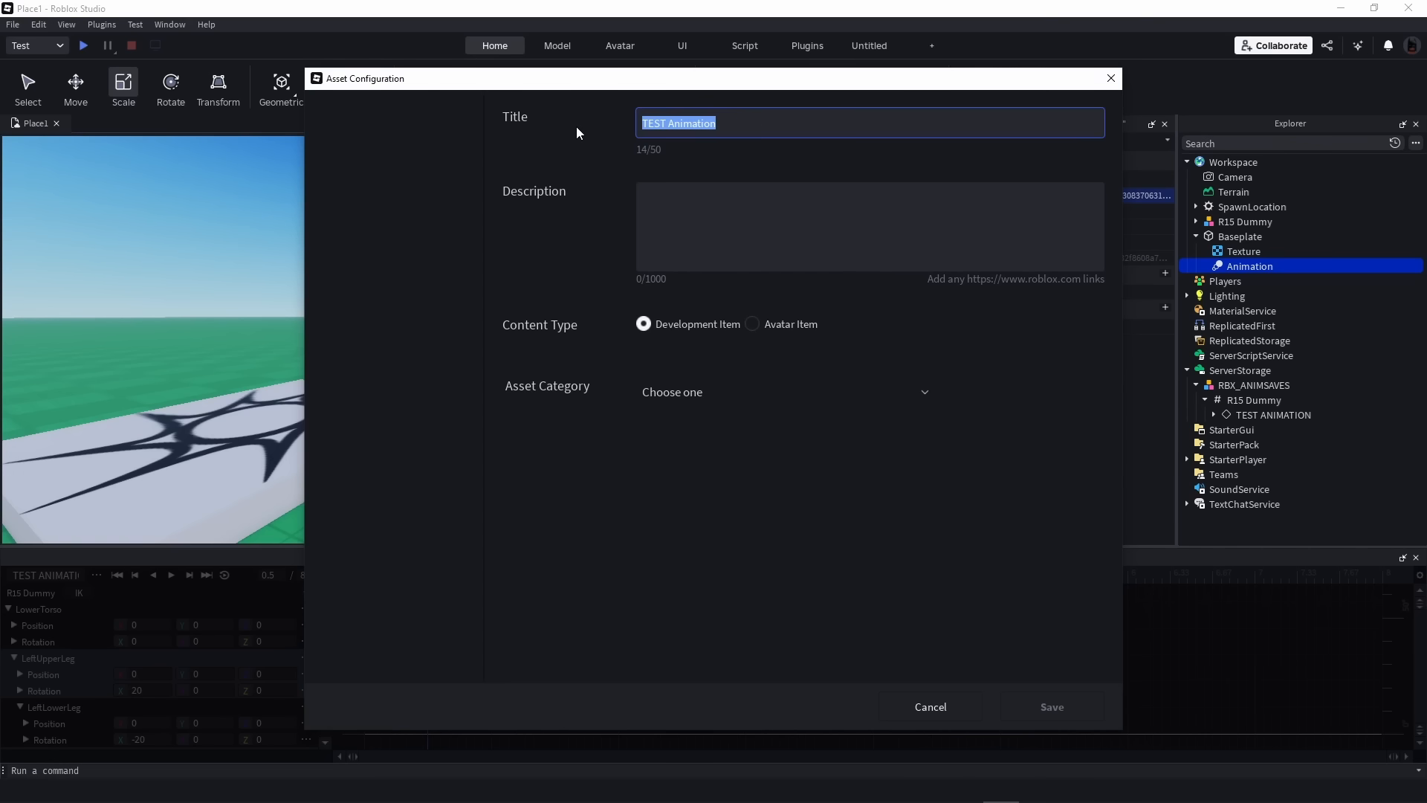
{"action": "left_click", "coordinate": [751, 222]}
{"action": "key", "text": "ctrl+v"}
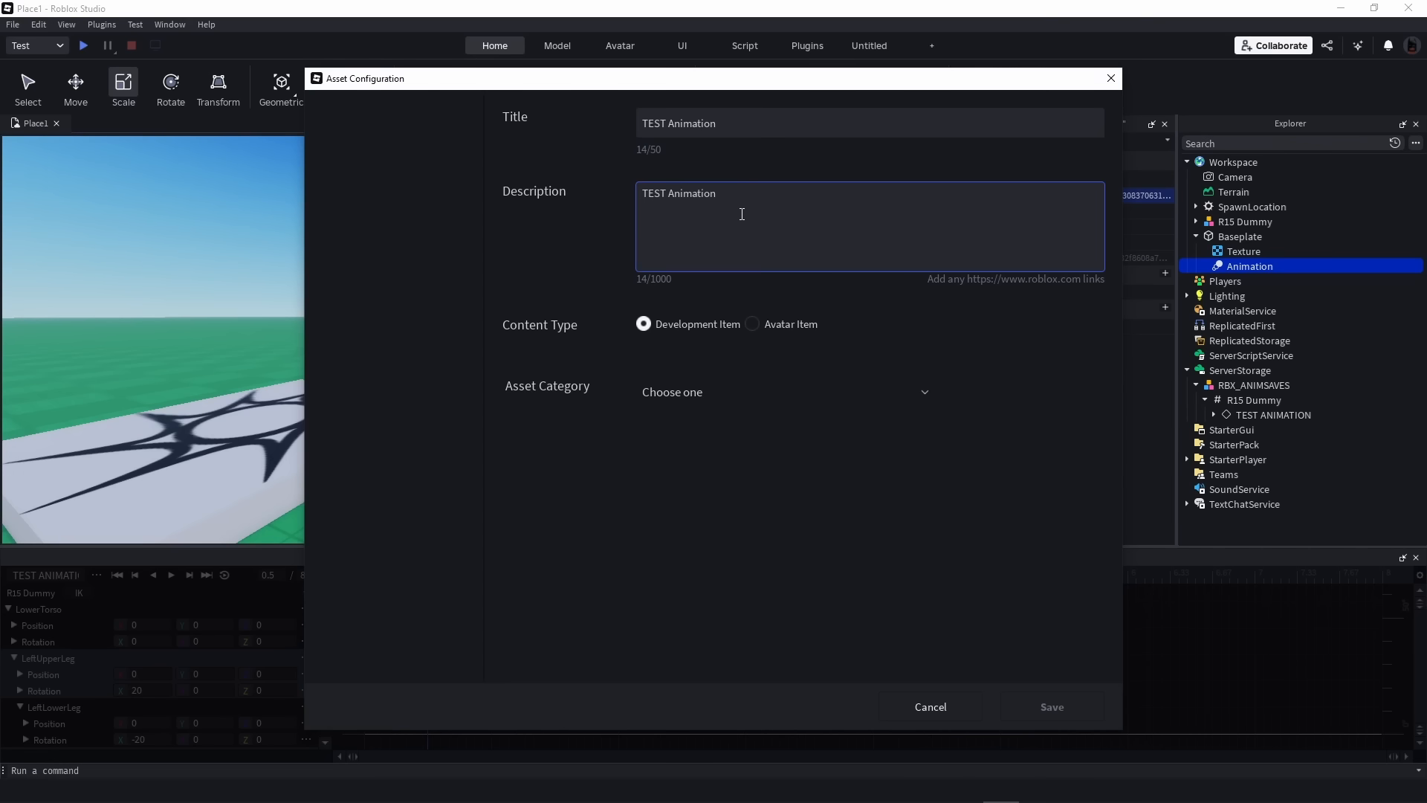
Choose Avatar Item as content type and Emote as asset category, then discard the asset configuration
{"action": "left_click", "coordinate": [756, 324]}
{"action": "left_click", "coordinate": [774, 392]}
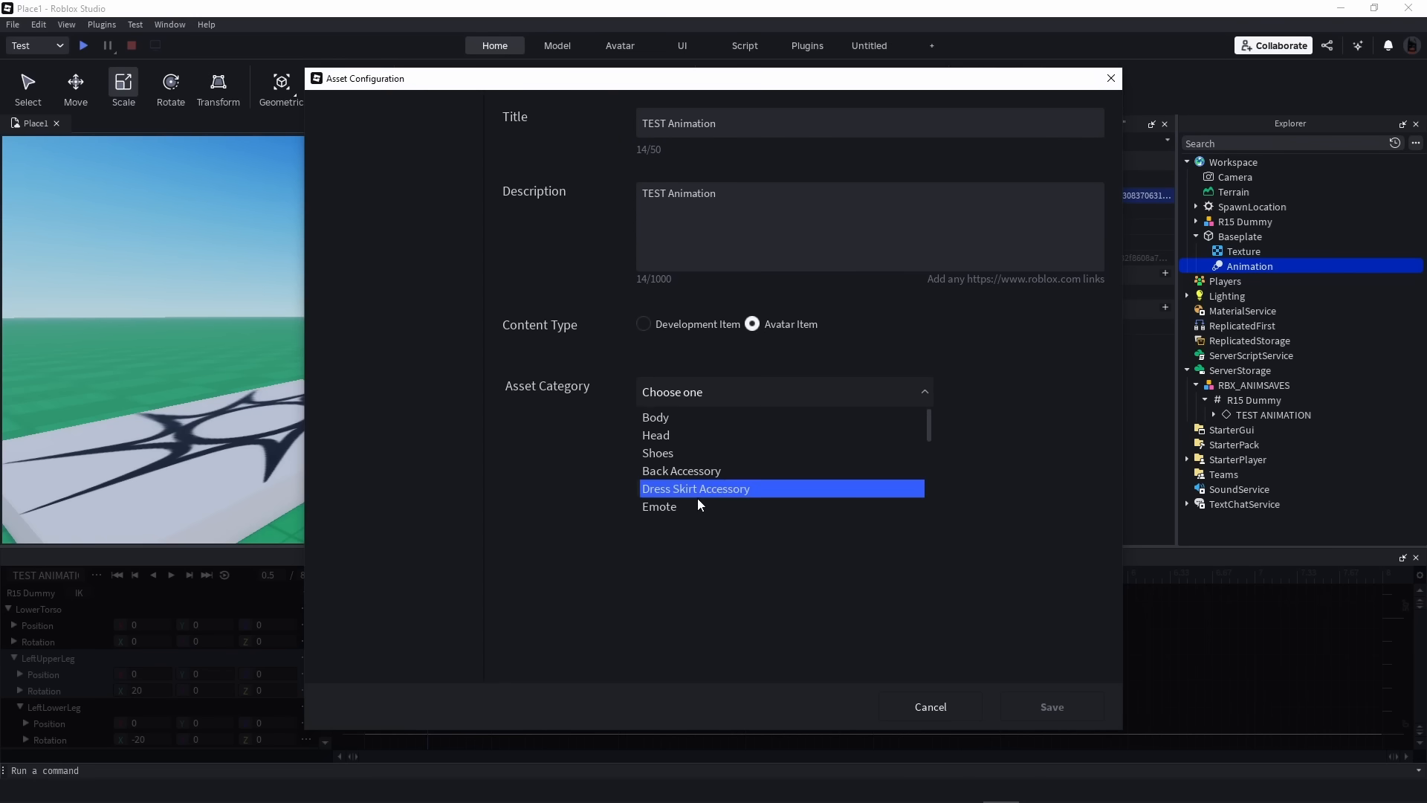
{"action": "left_click", "coordinate": [673, 512]}
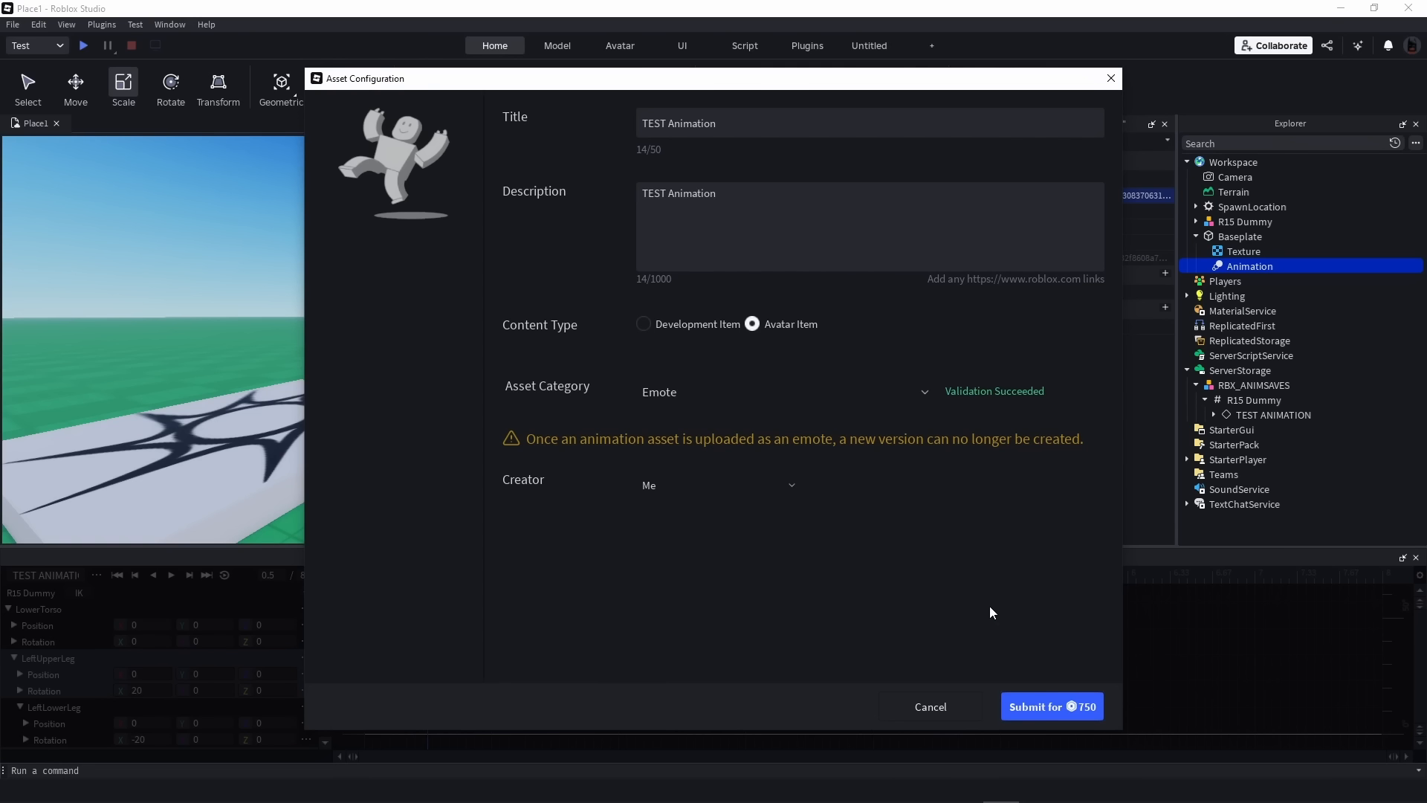
{"action": "left_click", "coordinate": [1111, 79]}
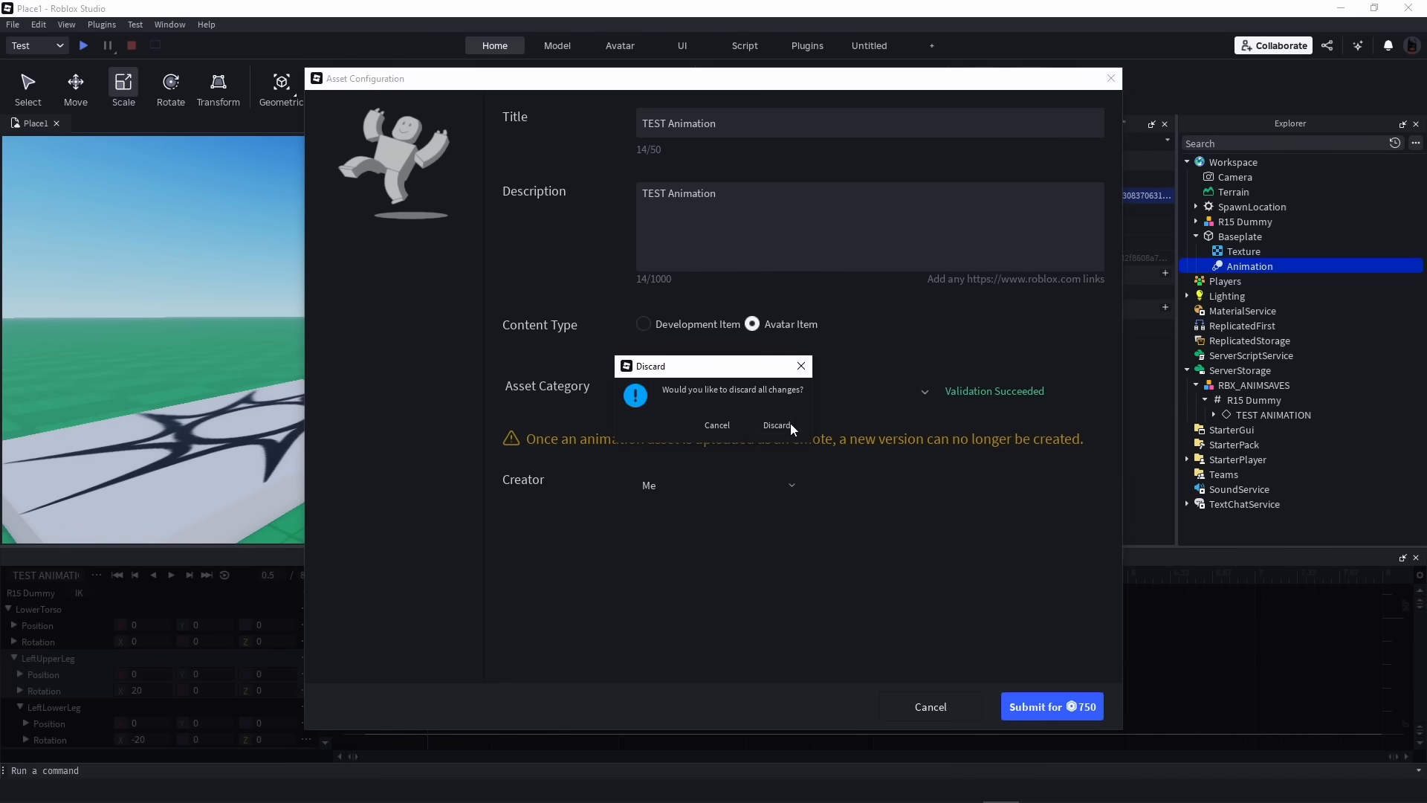
{"action": "left_click", "coordinate": [777, 425]}
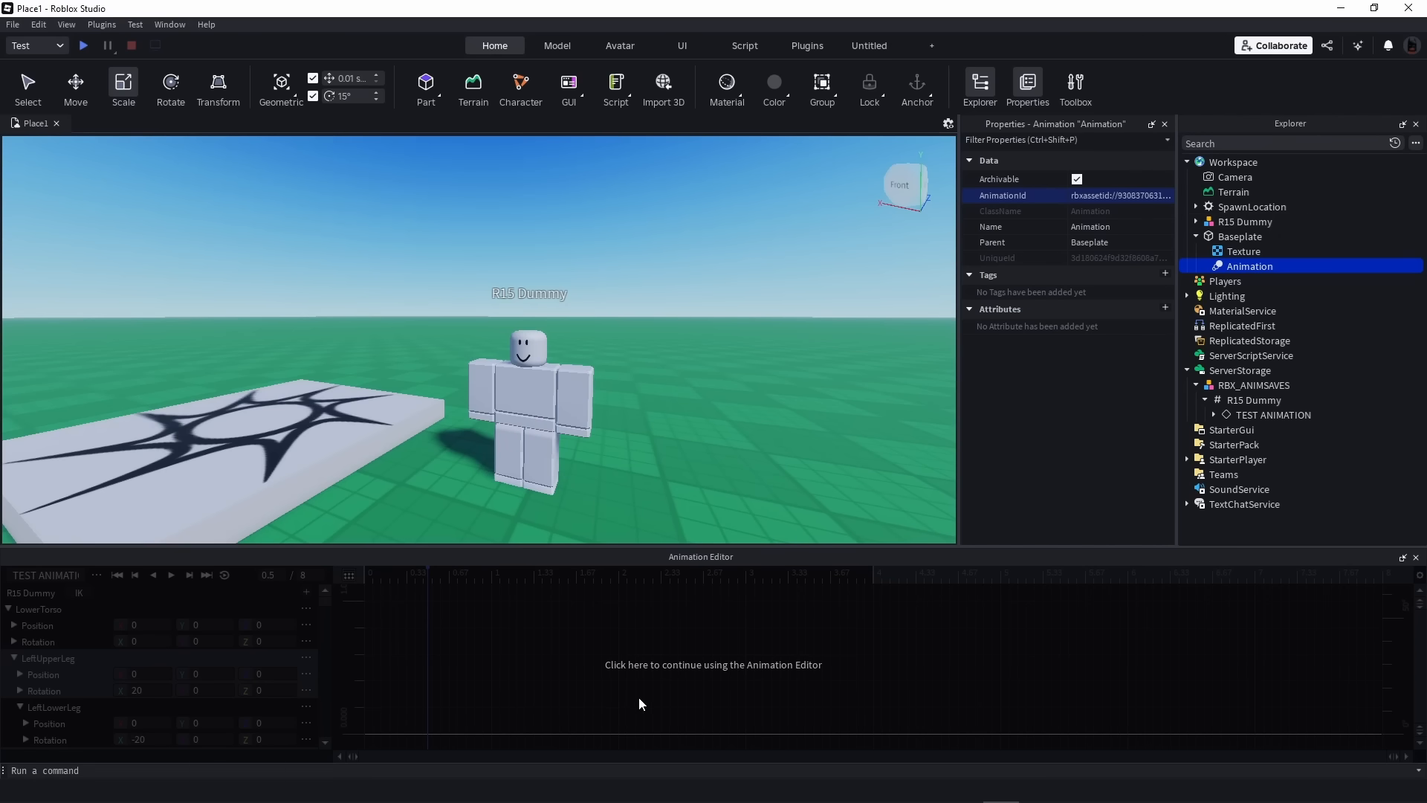
Resume editing the animation and lower the dummy's LeftUpperArm by about 0.27 at time 0.5
{"action": "left_click", "coordinate": [613, 674]}
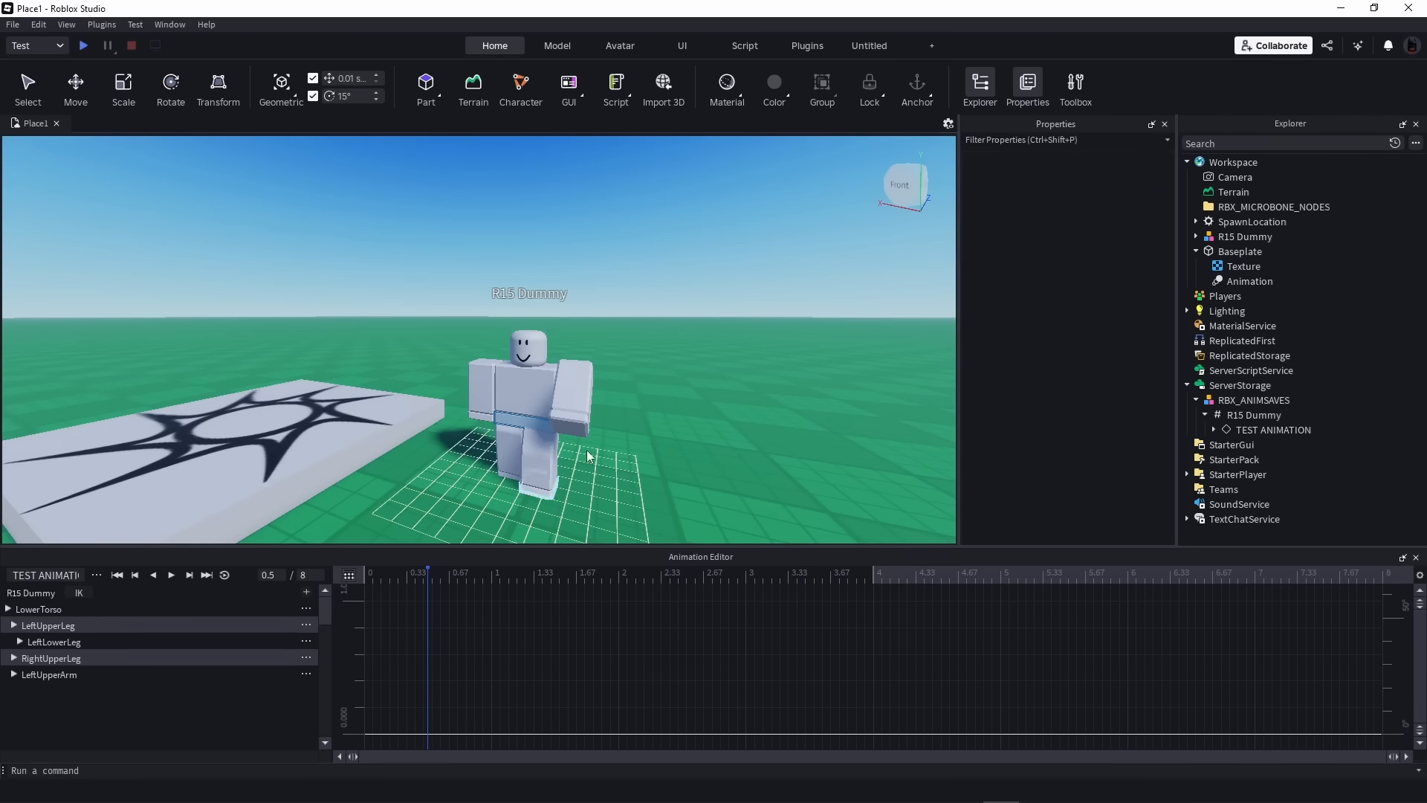
{"action": "left_click", "coordinate": [1284, 238]}
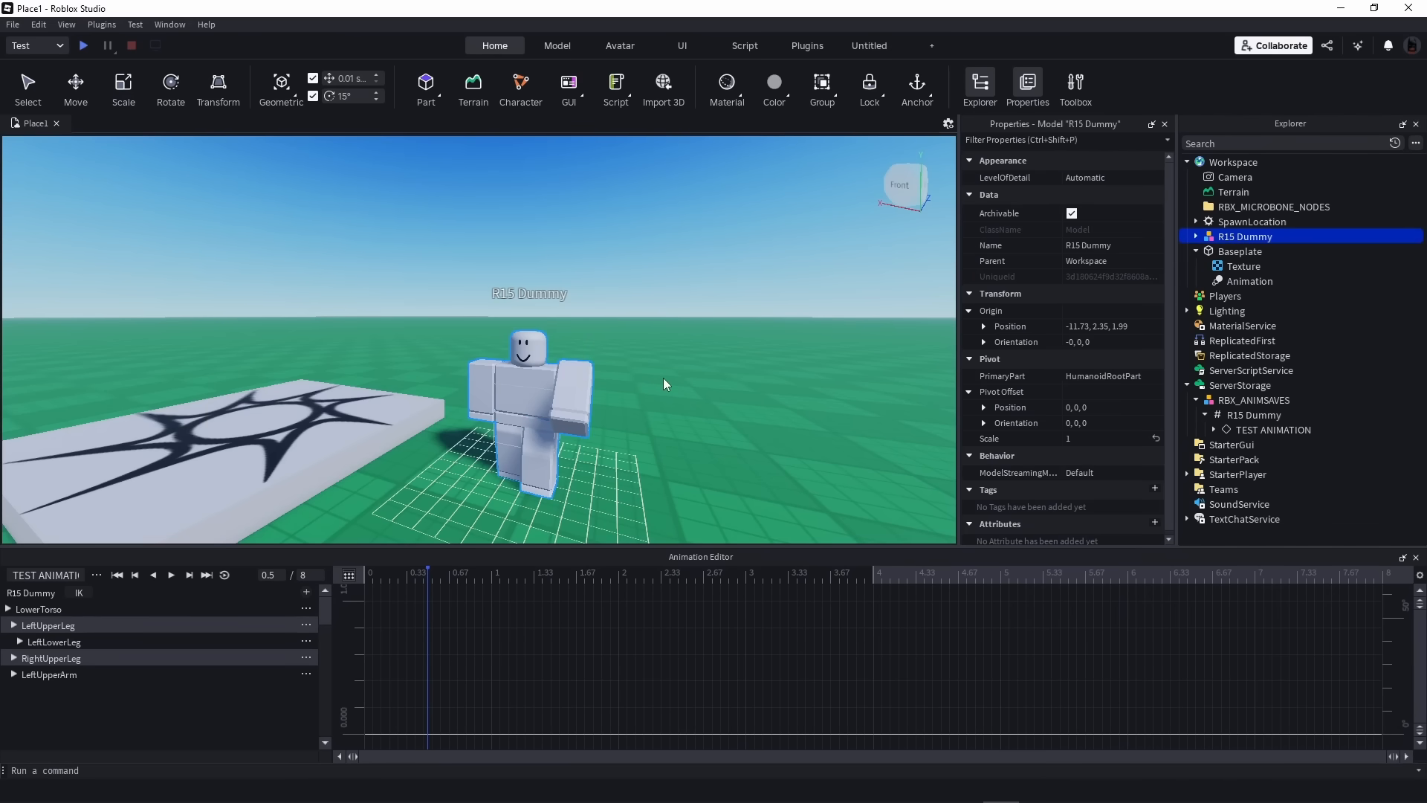
{"action": "left_click", "coordinate": [566, 369]}
{"action": "mouse_move", "coordinate": [576, 334]}
{"action": "left_mouse_down"}
{"action": "mouse_move", "coordinate": [554, 164]}
{"action": "mouse_move", "coordinate": [553, 338]}
{"action": "left_mouse_up"}
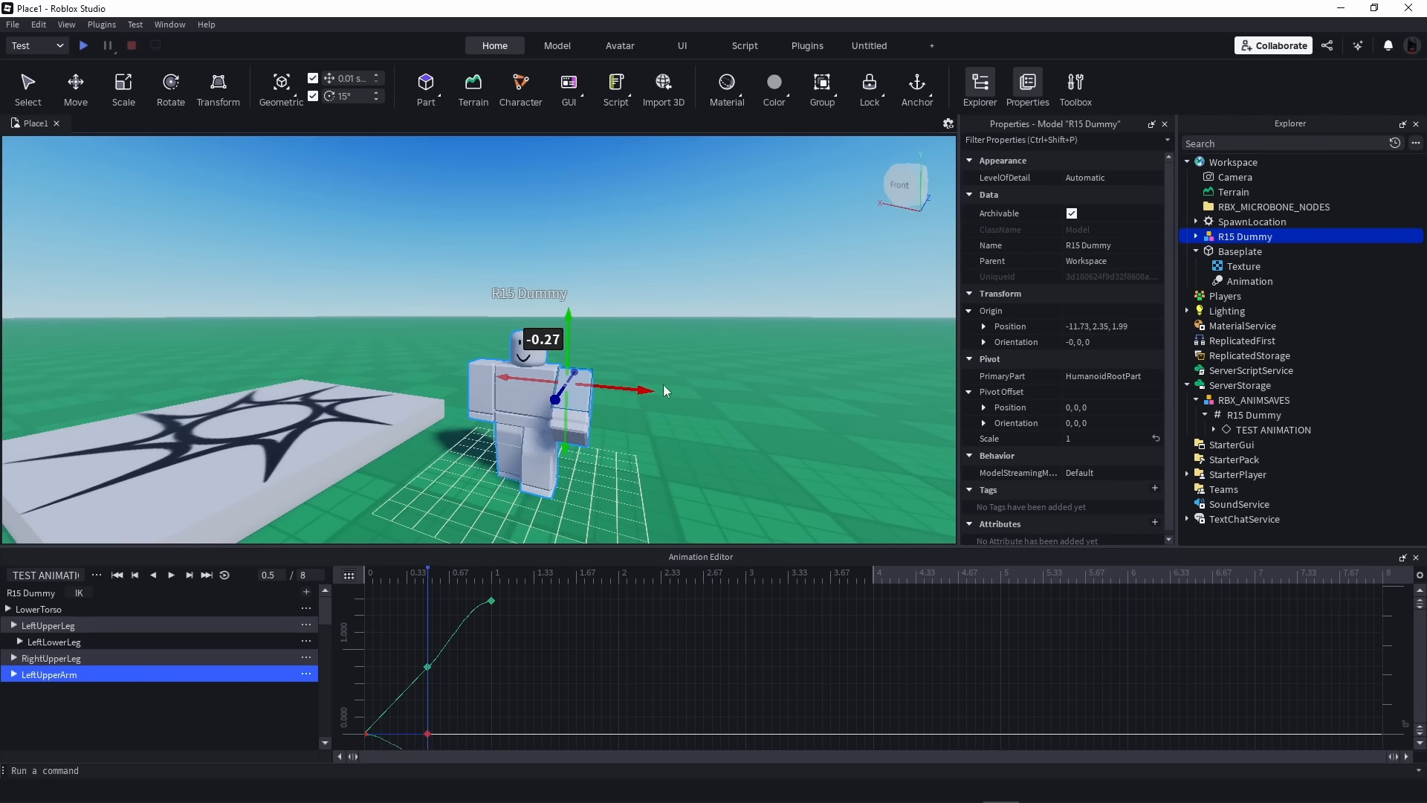
{"action": "left_click", "coordinate": [663, 385]}
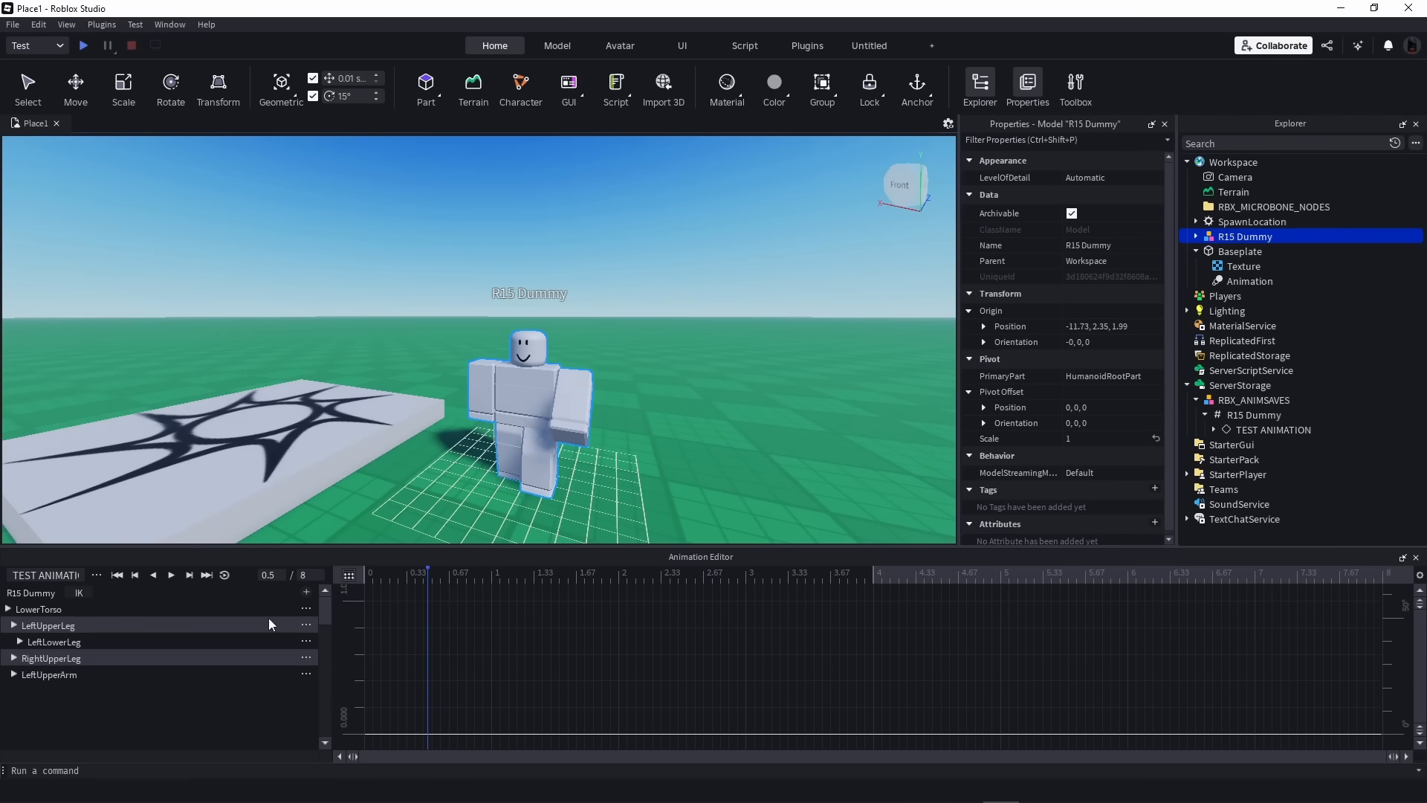
Set the LowerTorso's X position to 4 at time 0.5
{"action": "left_click", "coordinate": [8, 608]}
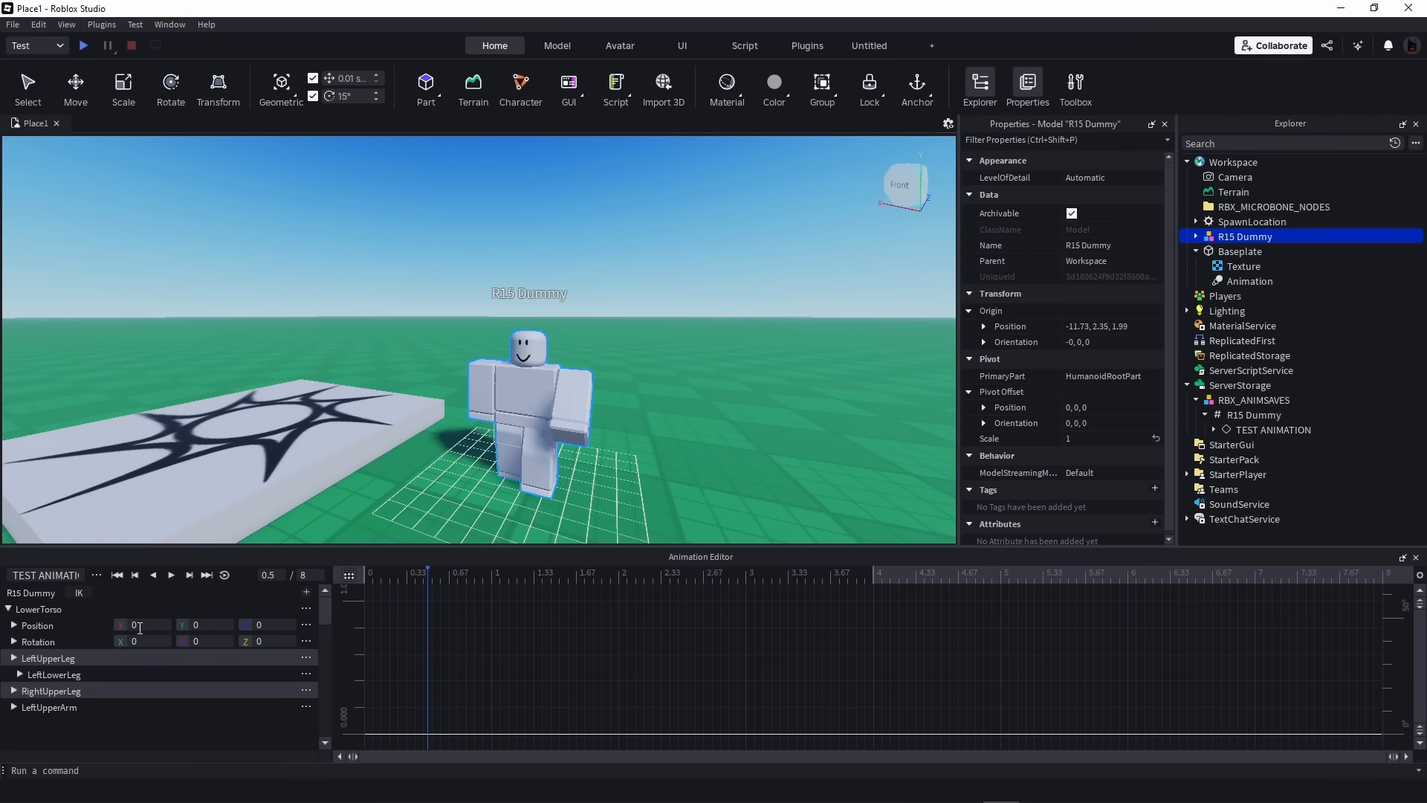
{"action": "left_click", "coordinate": [136, 629]}
{"action": "type", "text": "4"}
{"action": "key", "text": "Return"}
{"action": "key", "text": "w"}
{"action": "right_click_drag", "start_coordinate": [634, 362], "coordinate": [635, 361]}
{"action": "key", "text": "s"}
{"action": "key", "text": "d"}
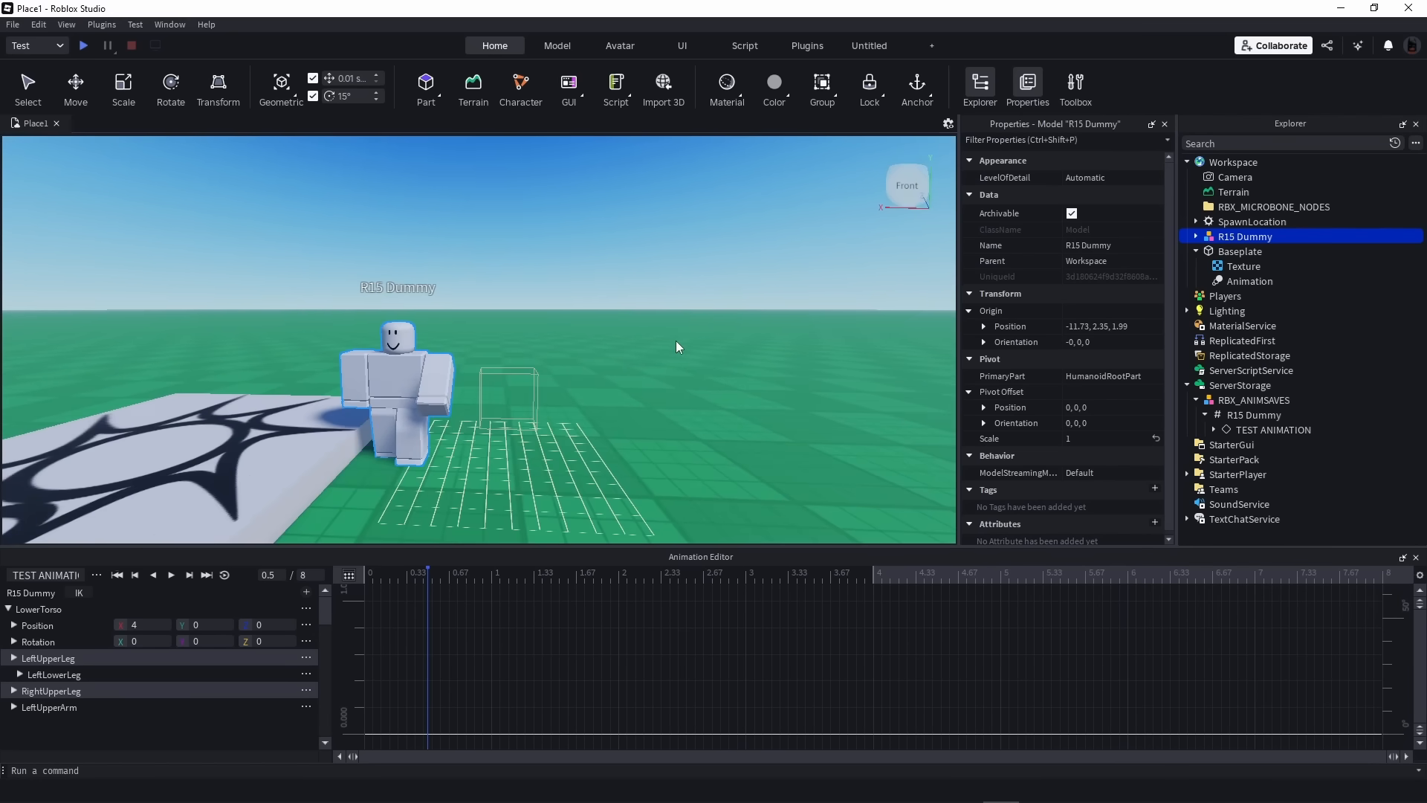
Collapse the LowerTorso track in the animation's track list
{"action": "left_click", "coordinate": [8, 609]}
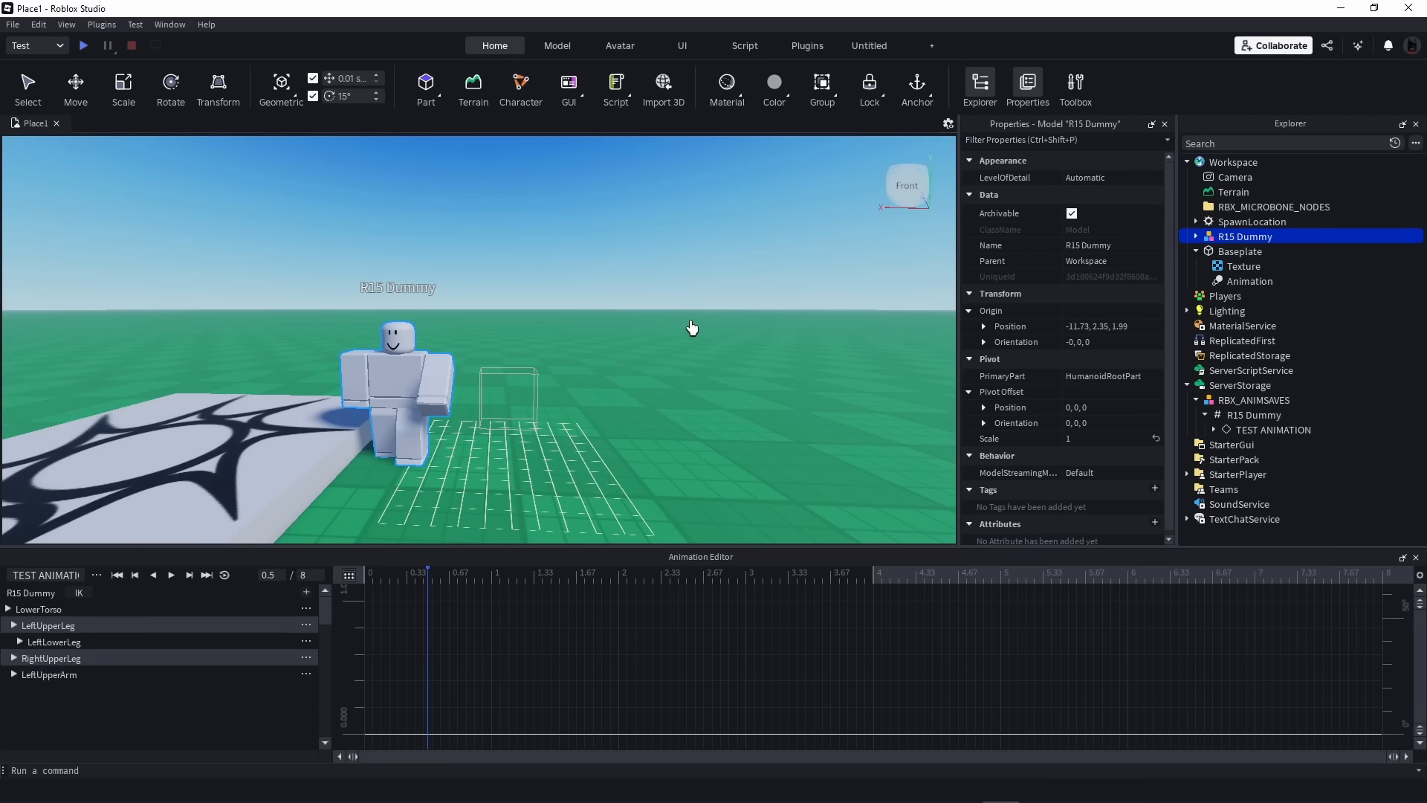
{"action": "right_click_drag", "start_coordinate": [770, 356], "coordinate": [843, 350]}
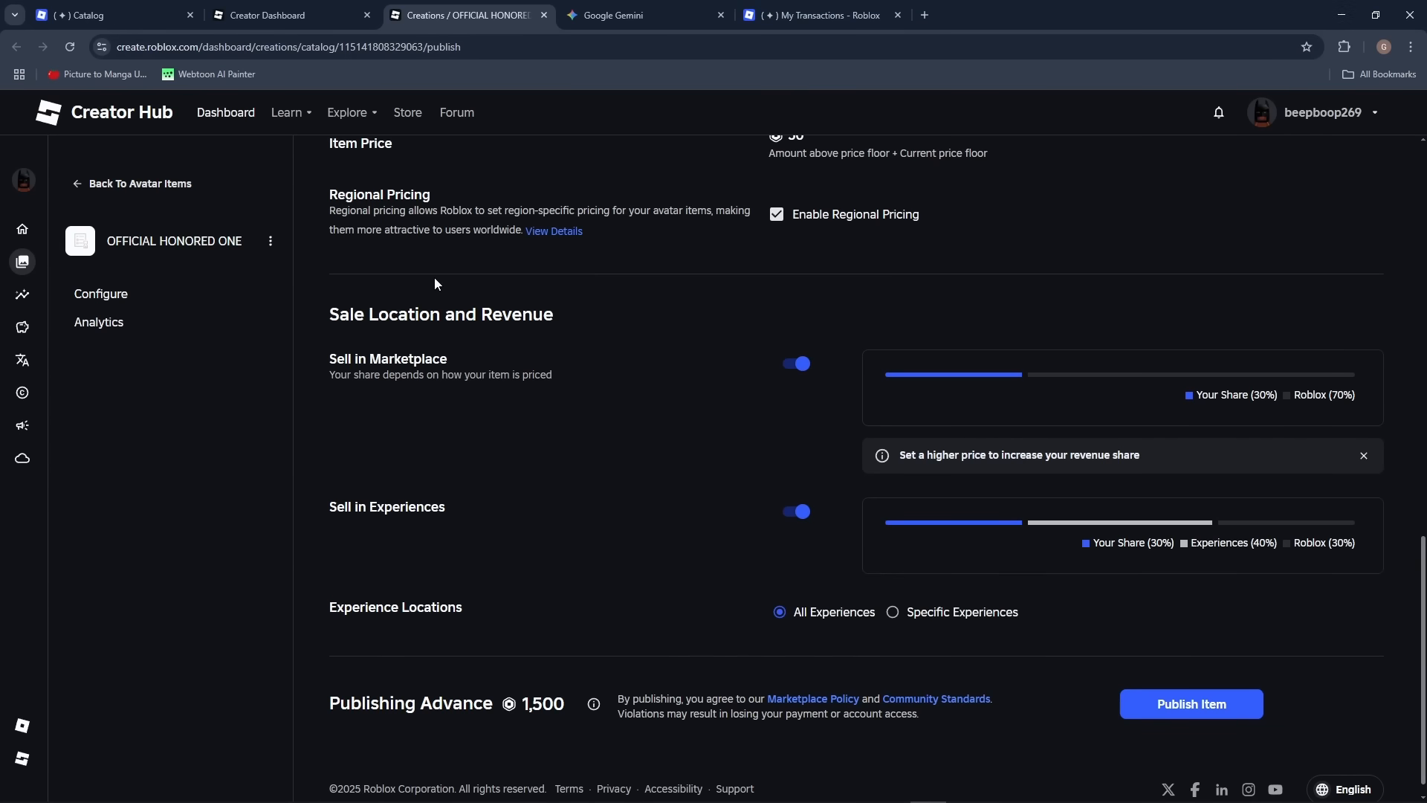
Switch to Creator Hub, reload the OFFICIAL HONORED ONE emote's publishing page and review its item, pricing and sale settings
{"action": "scroll", "coordinate": [509, 425], "scroll_direction": "up", "scroll_amount": 11}
{"action": "scroll", "coordinate": [595, 432], "scroll_direction": "up", "scroll_amount": 3}
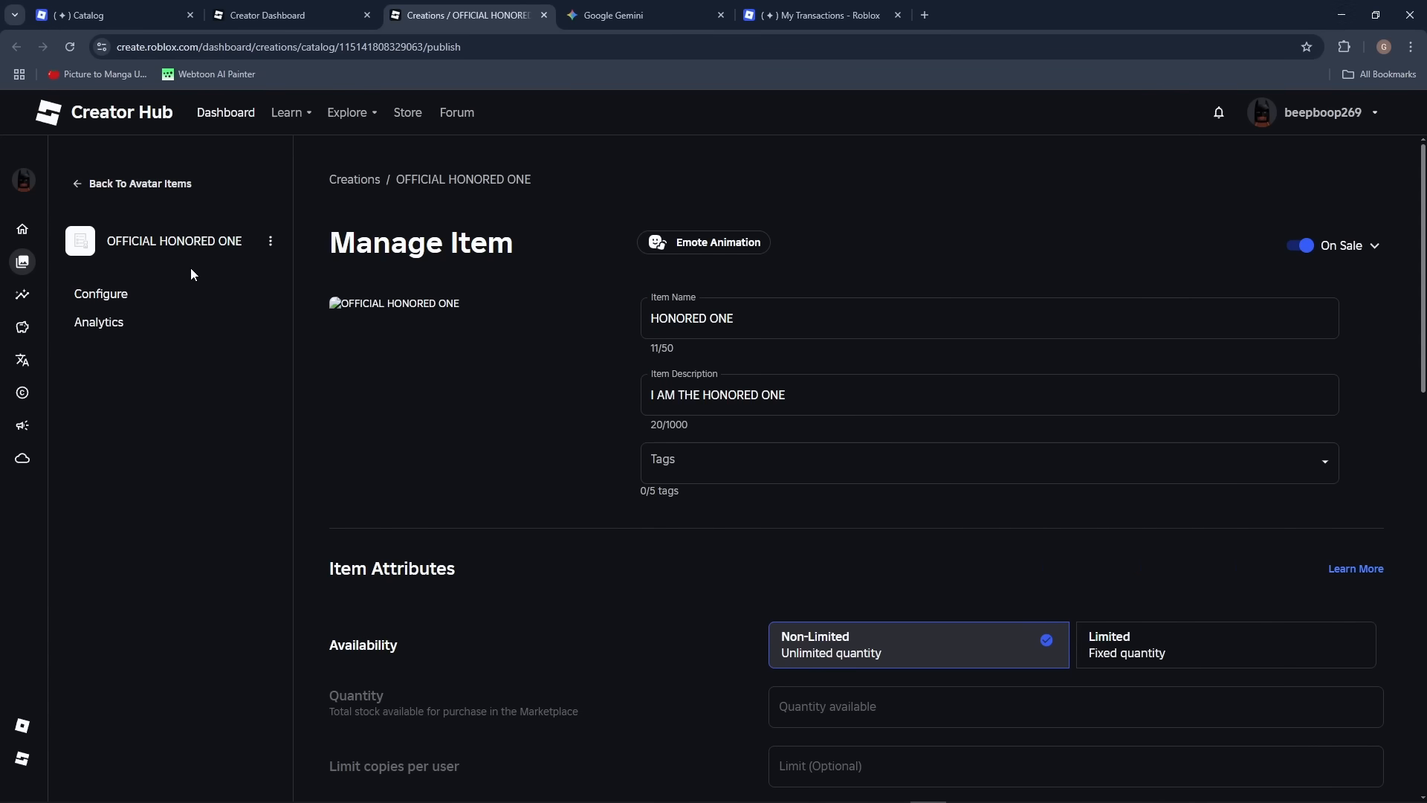
{"action": "left_click", "coordinate": [69, 47]}
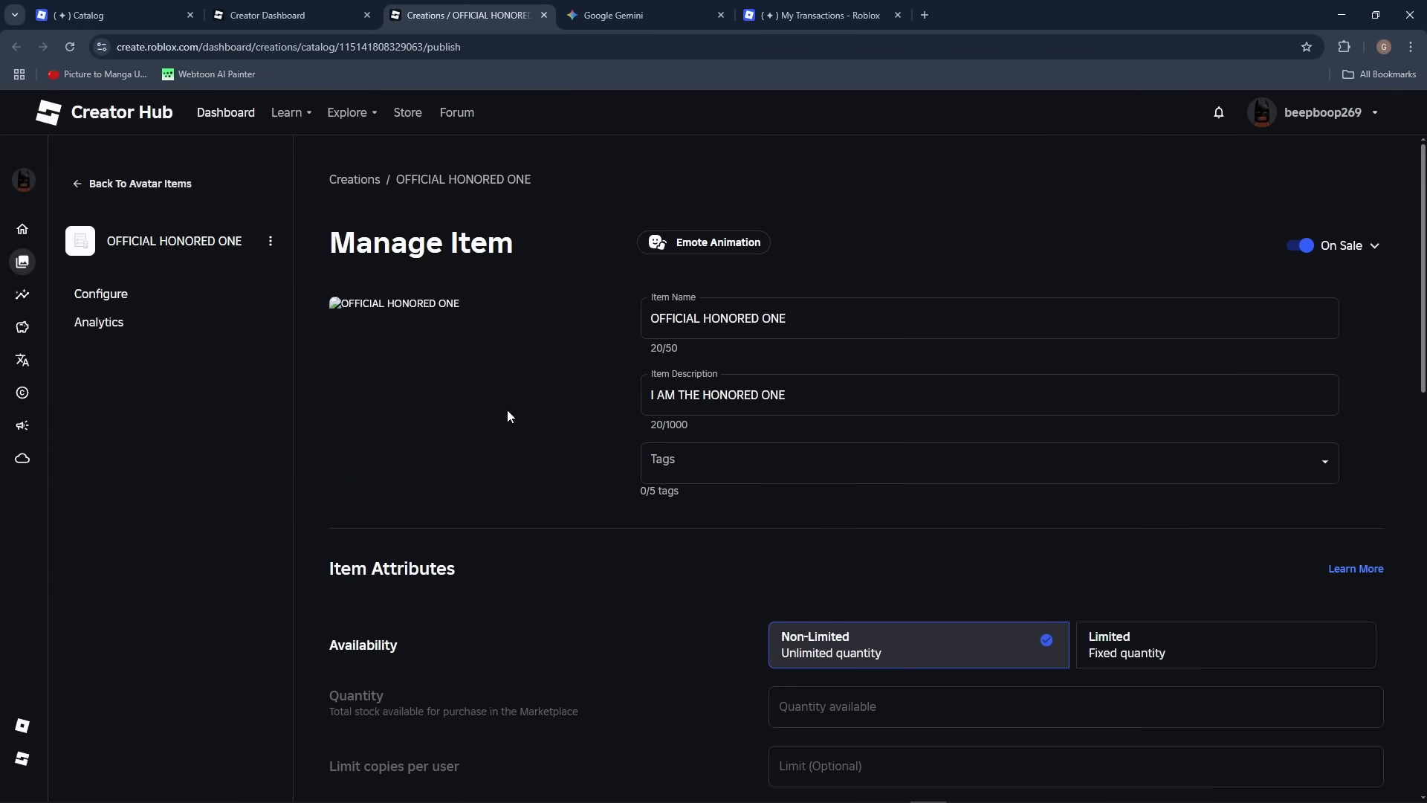
{"action": "scroll", "coordinate": [498, 420], "scroll_direction": "down", "scroll_amount": 12}
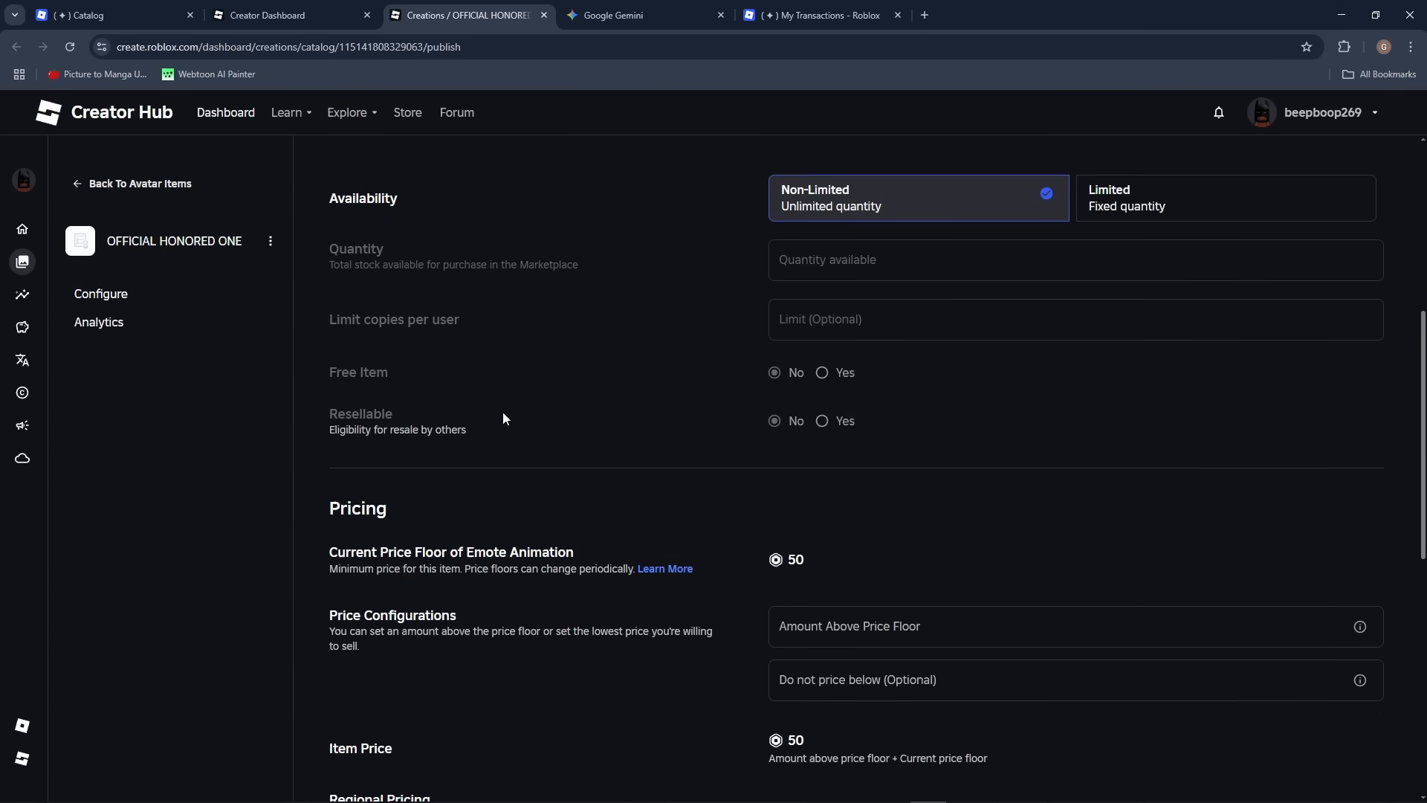
{"action": "scroll", "coordinate": [502, 418], "scroll_direction": "down", "scroll_amount": 2}
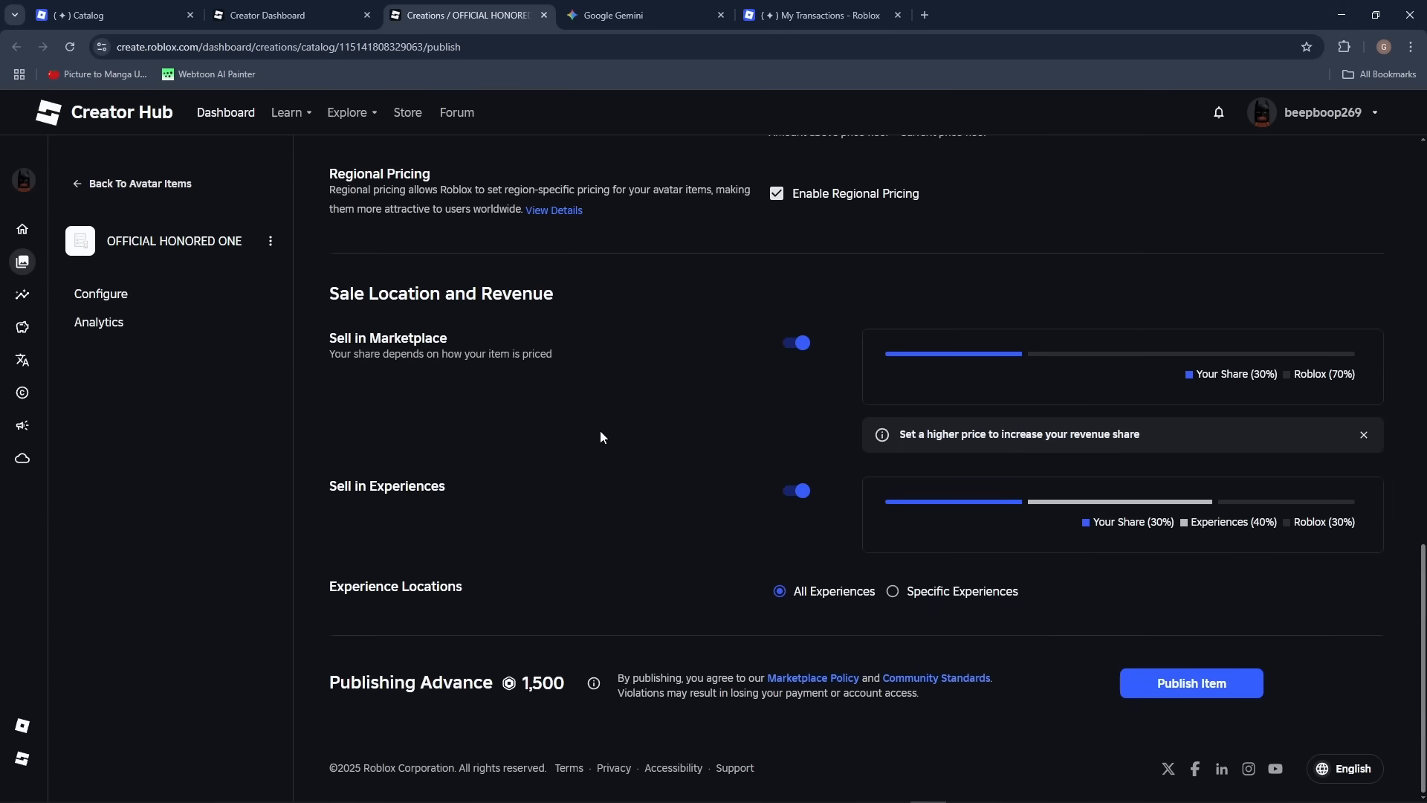
{"action": "scroll", "coordinate": [598, 432], "scroll_direction": "up", "scroll_amount": 15}
{"action": "scroll", "coordinate": [596, 430], "scroll_direction": "up", "scroll_amount": 1}
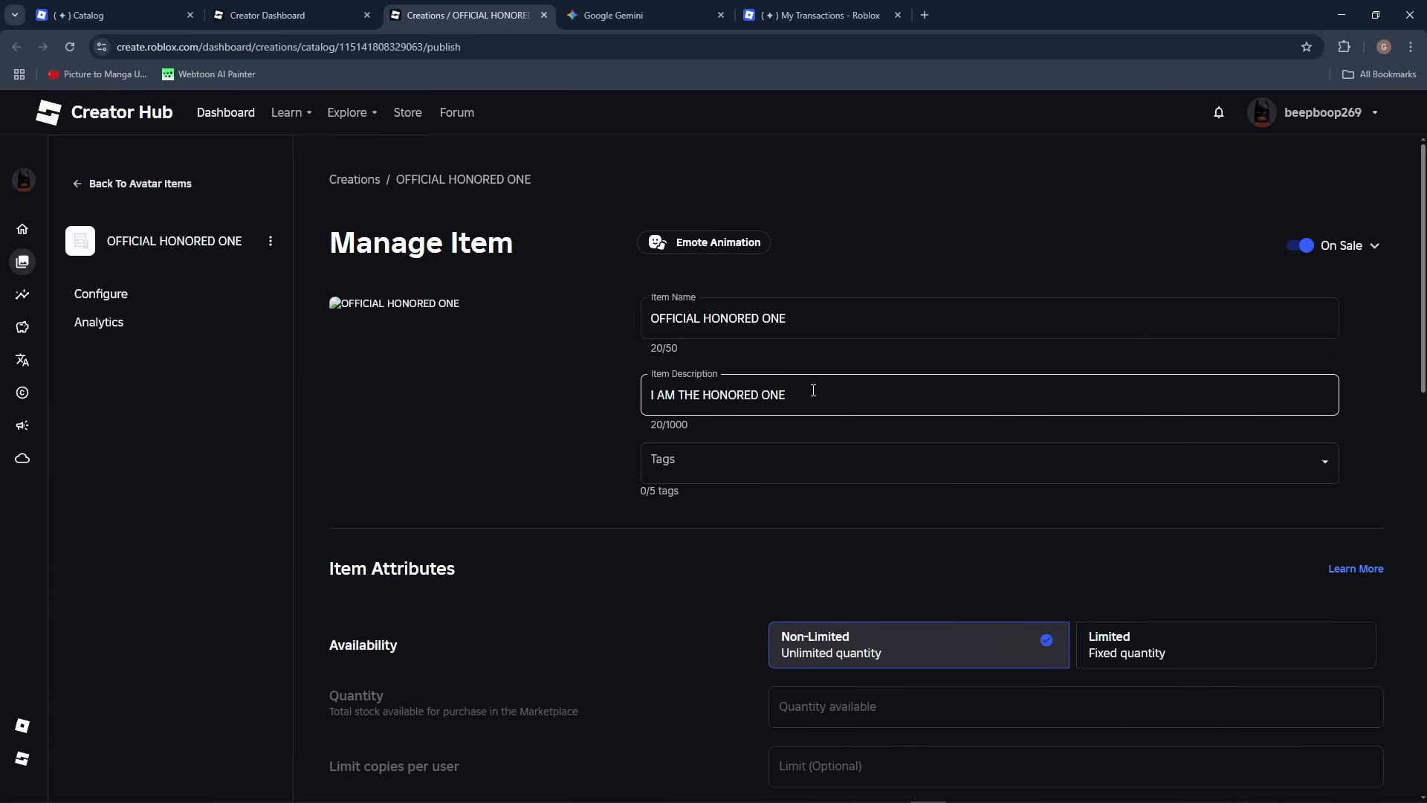
Search the item tags for "anima" and "emote", and try to add the Emote Animation tag
{"action": "left_click", "coordinate": [704, 465]}
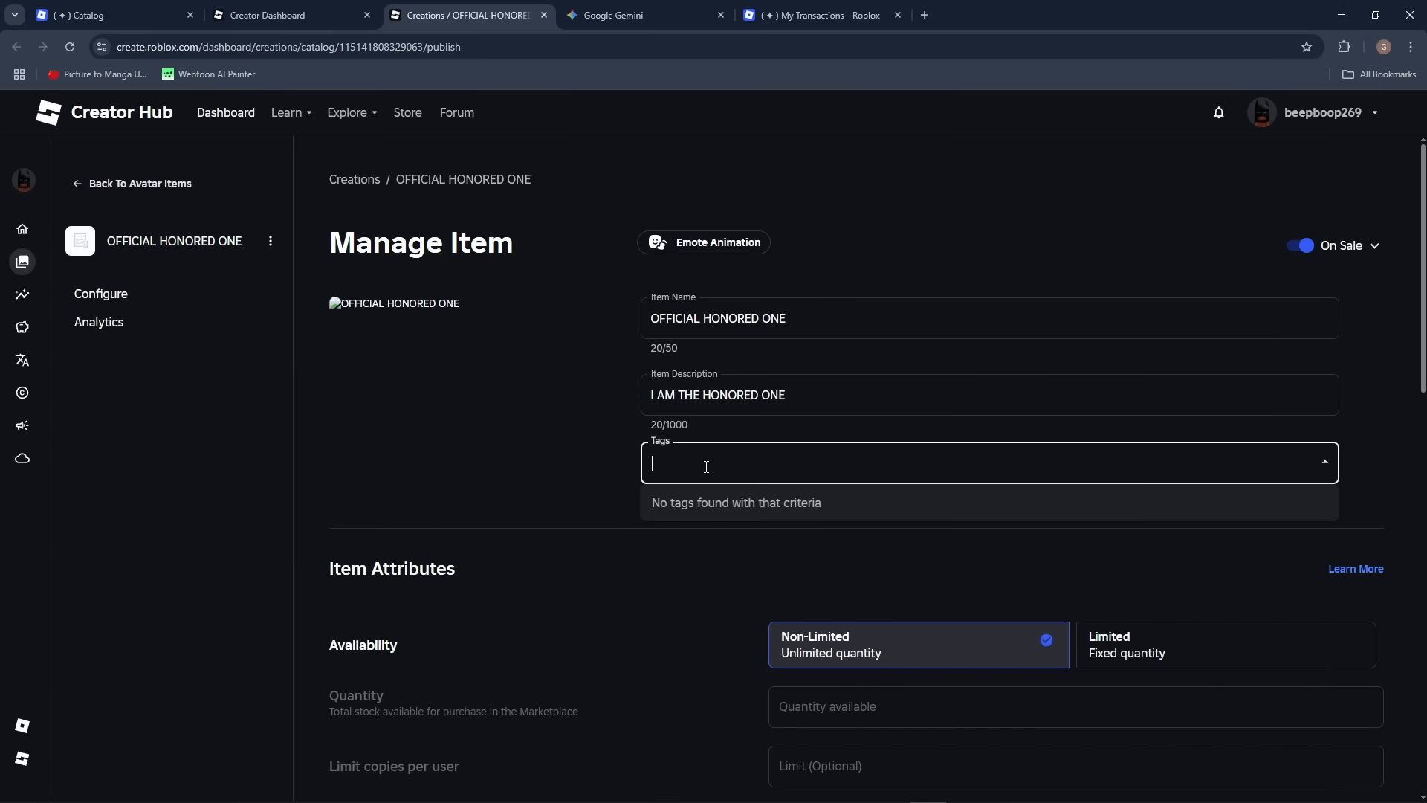
{"action": "type", "text": "anima"}
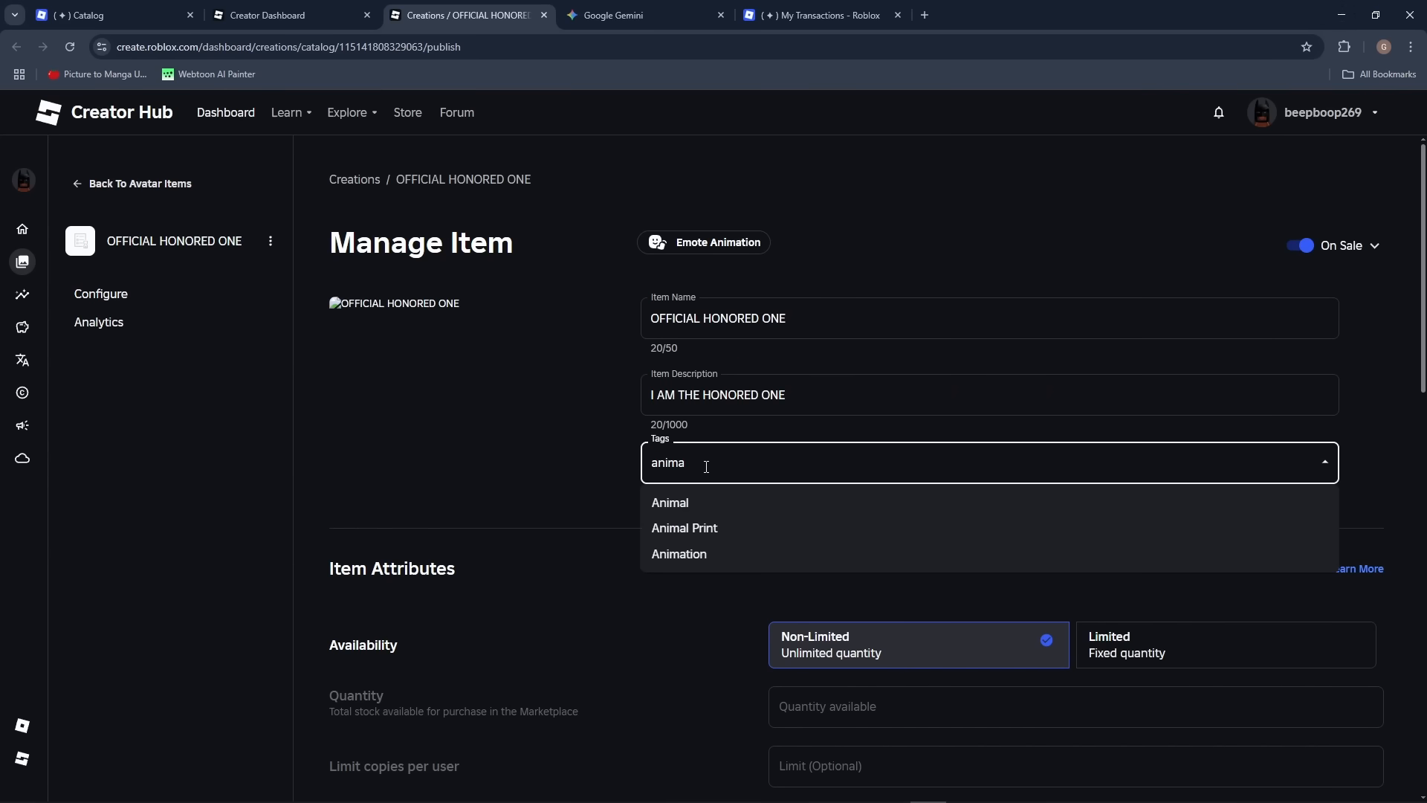
{"action": "key", "text": "BackSpace"}
{"action": "key", "text": "BackSpace"}
{"action": "key", "text": "BackSpace"}
{"action": "key", "text": "BackSpace"}
{"action": "key", "text": "BackSpace"}
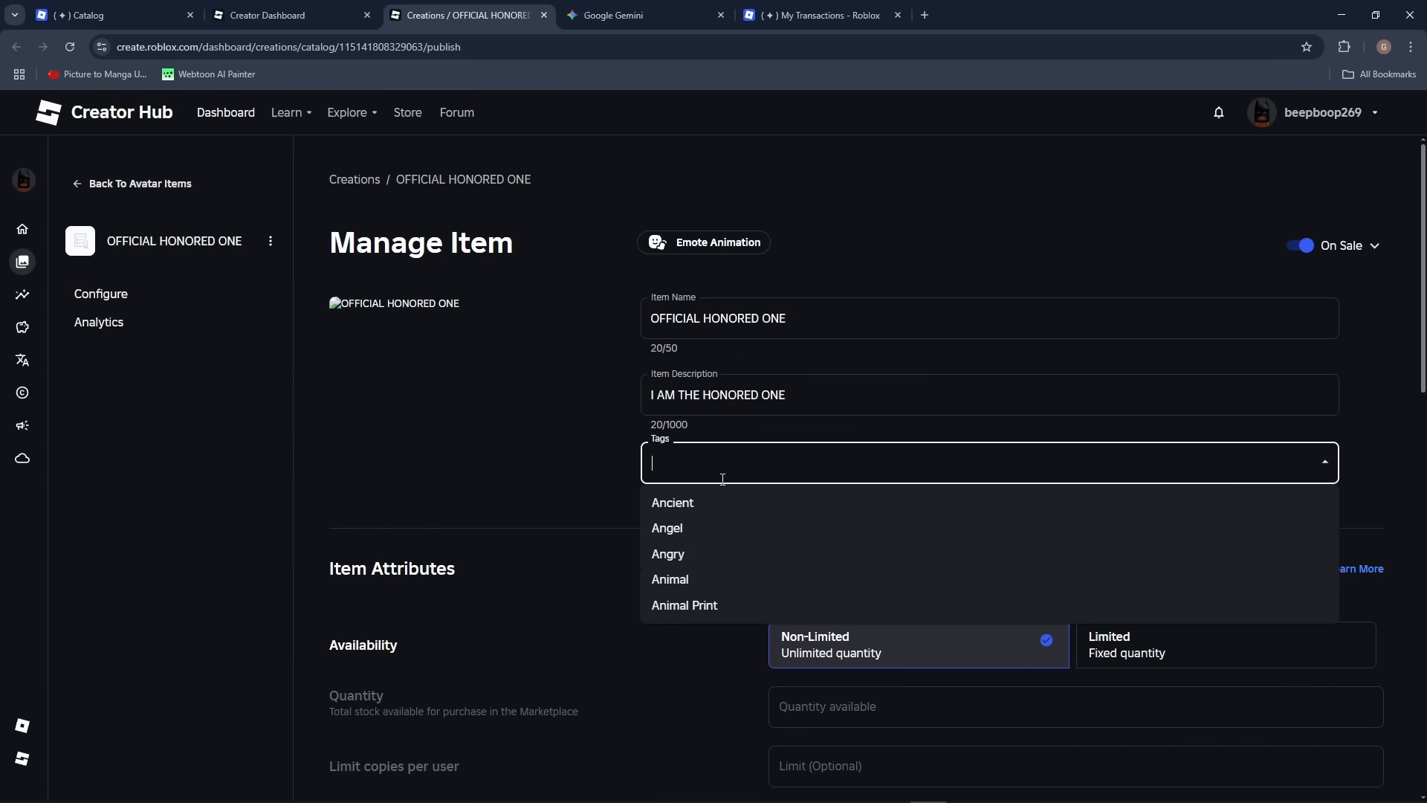
{"action": "type", "text": "emote"}
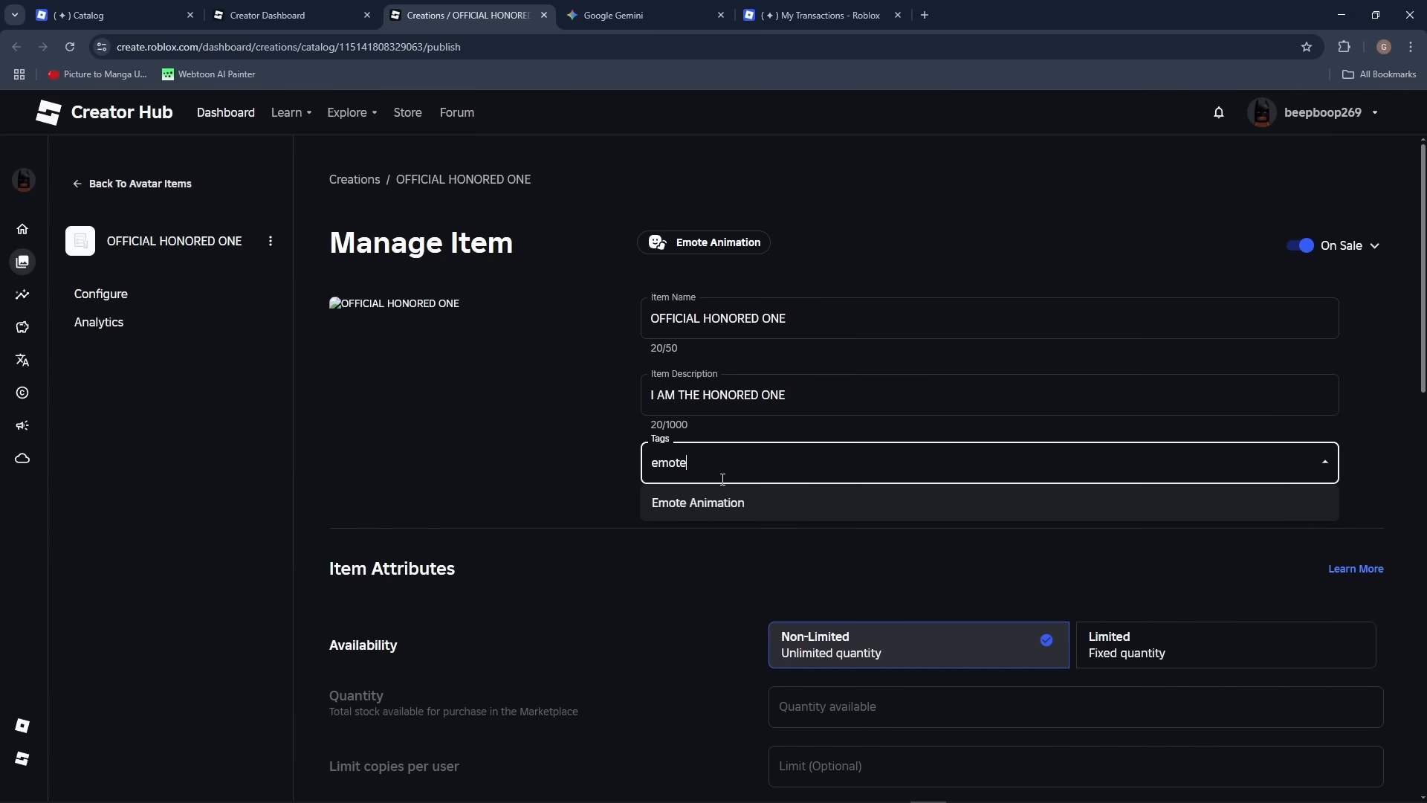
{"action": "left_click", "coordinate": [737, 503]}
{"action": "left_click", "coordinate": [755, 462]}
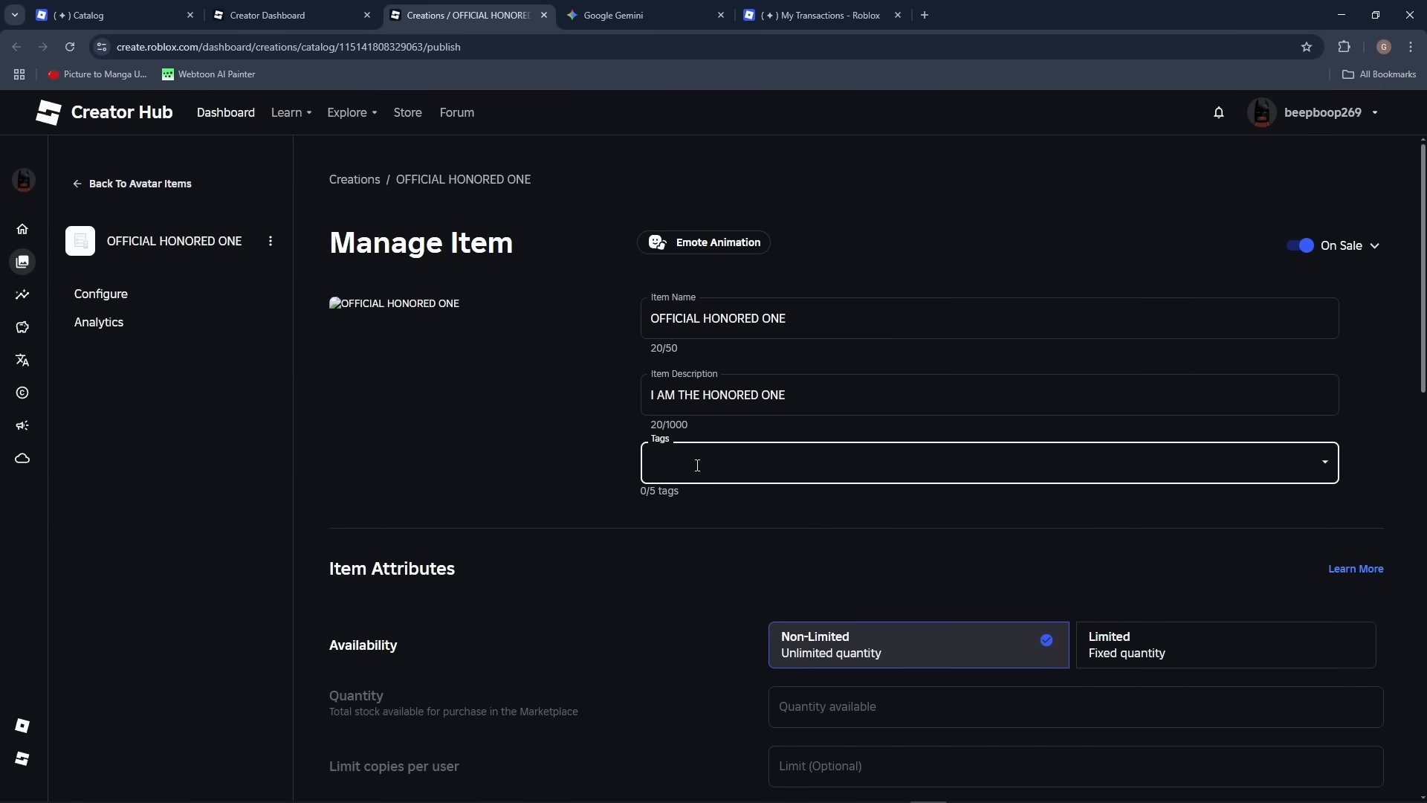
{"action": "left_click", "coordinate": [478, 429]}
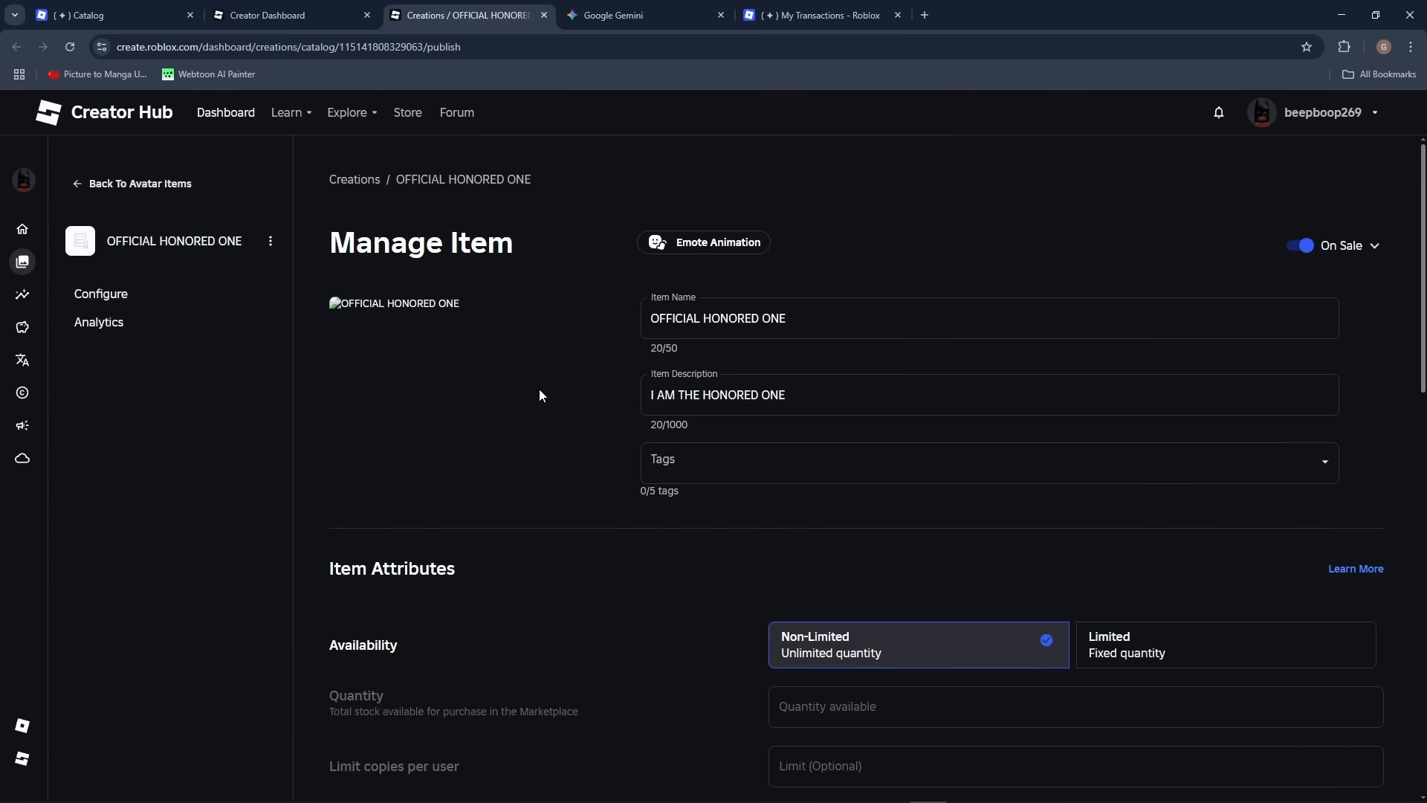
Try the Limited availability option, check its quantity and publishing settings, and return the item to Non-Limited
{"action": "scroll", "coordinate": [539, 394], "scroll_direction": "down", "scroll_amount": 4}
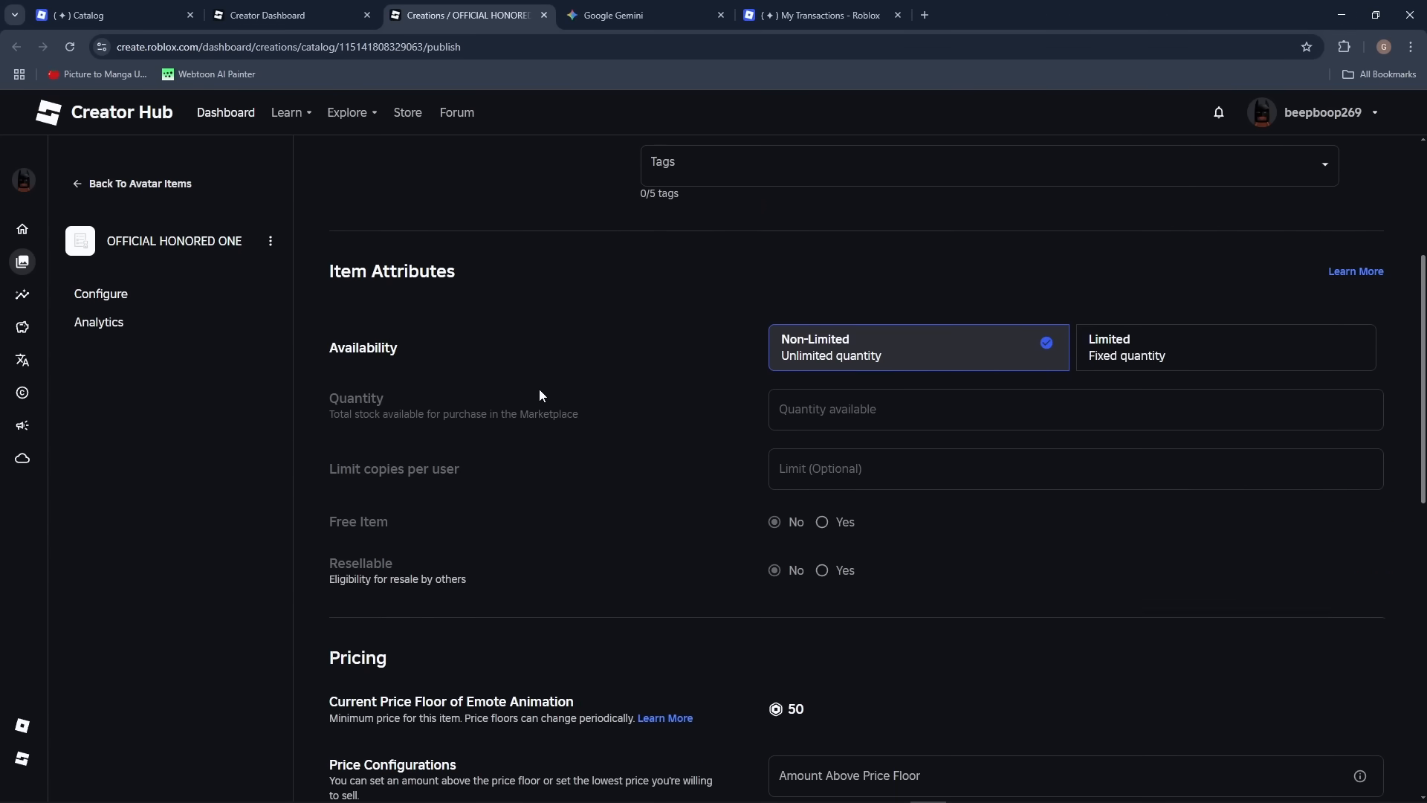
{"action": "left_click", "coordinate": [1183, 360]}
{"action": "scroll", "coordinate": [1189, 520], "scroll_direction": "down", "scroll_amount": 8}
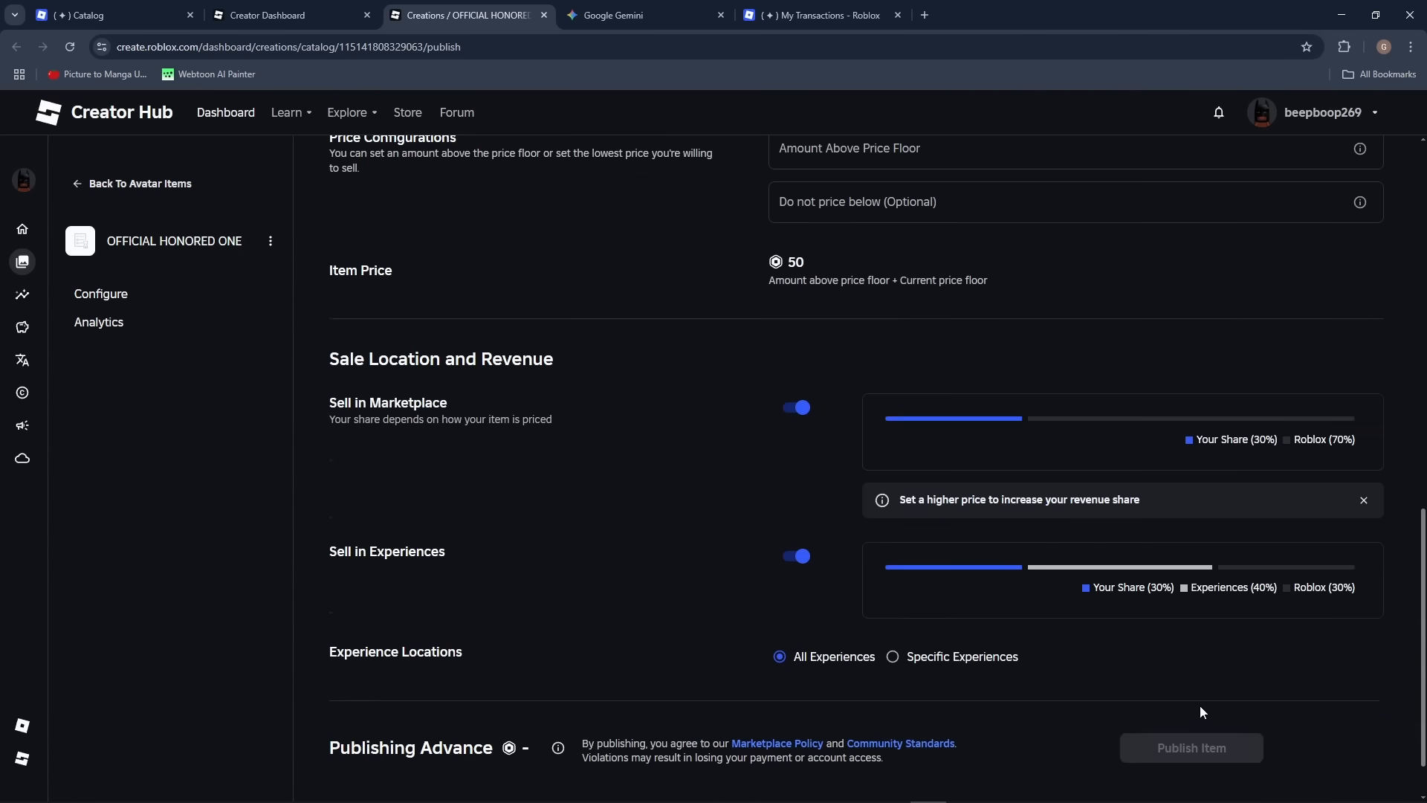
{"action": "scroll", "coordinate": [1153, 662], "scroll_direction": "up", "scroll_amount": 9}
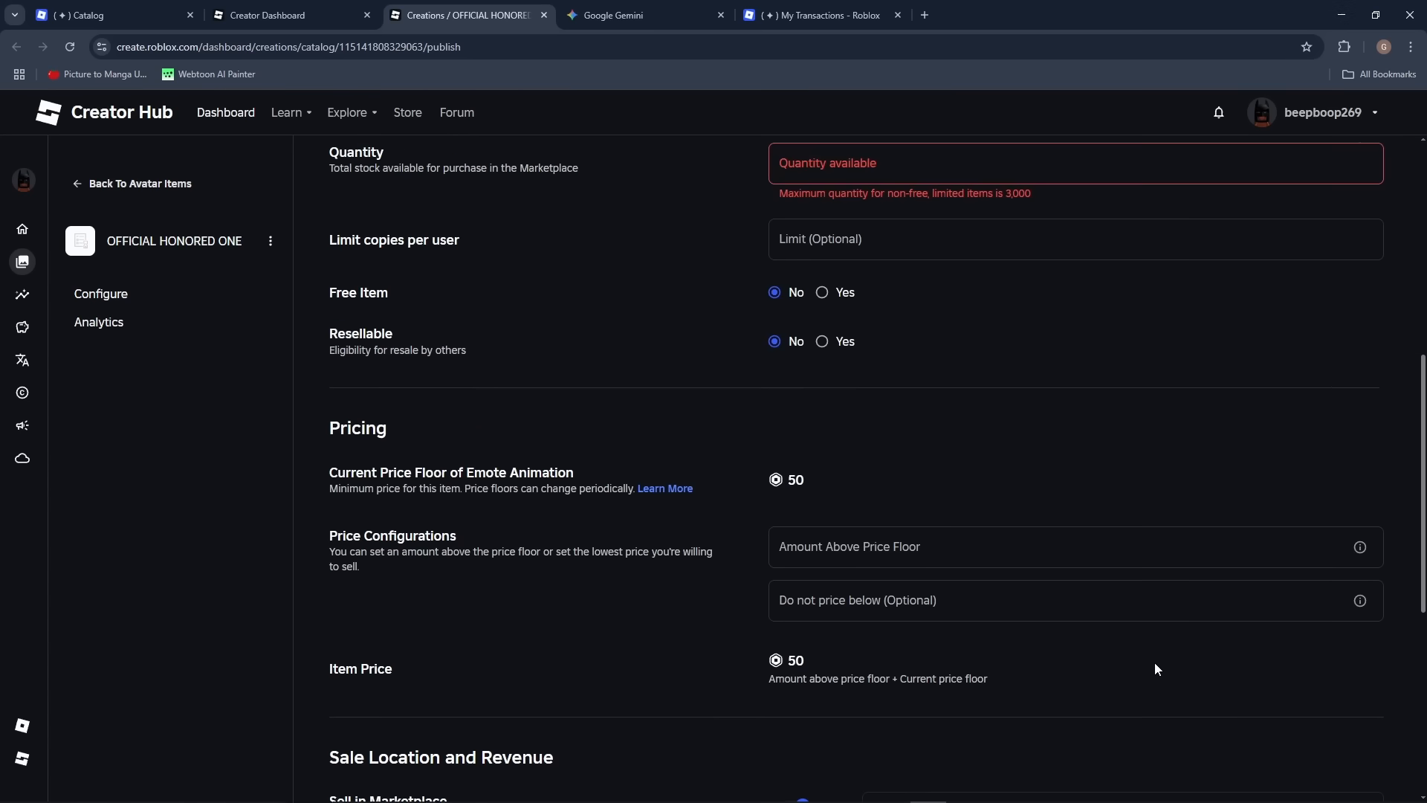
{"action": "left_click", "coordinate": [942, 454]}
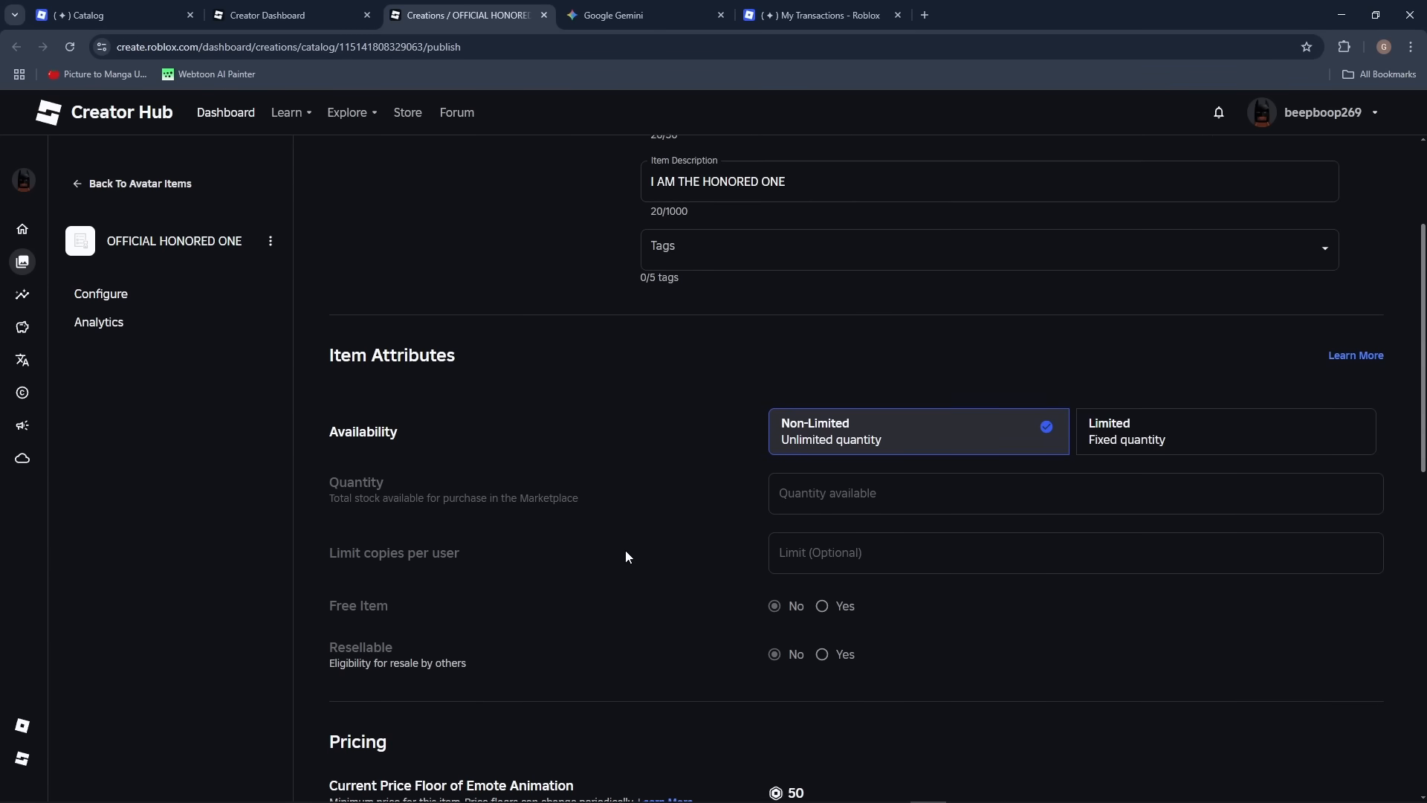
Disable regional pricing for the emote in its pricing settings
{"action": "scroll", "coordinate": [749, 496], "scroll_direction": "down", "scroll_amount": 5}
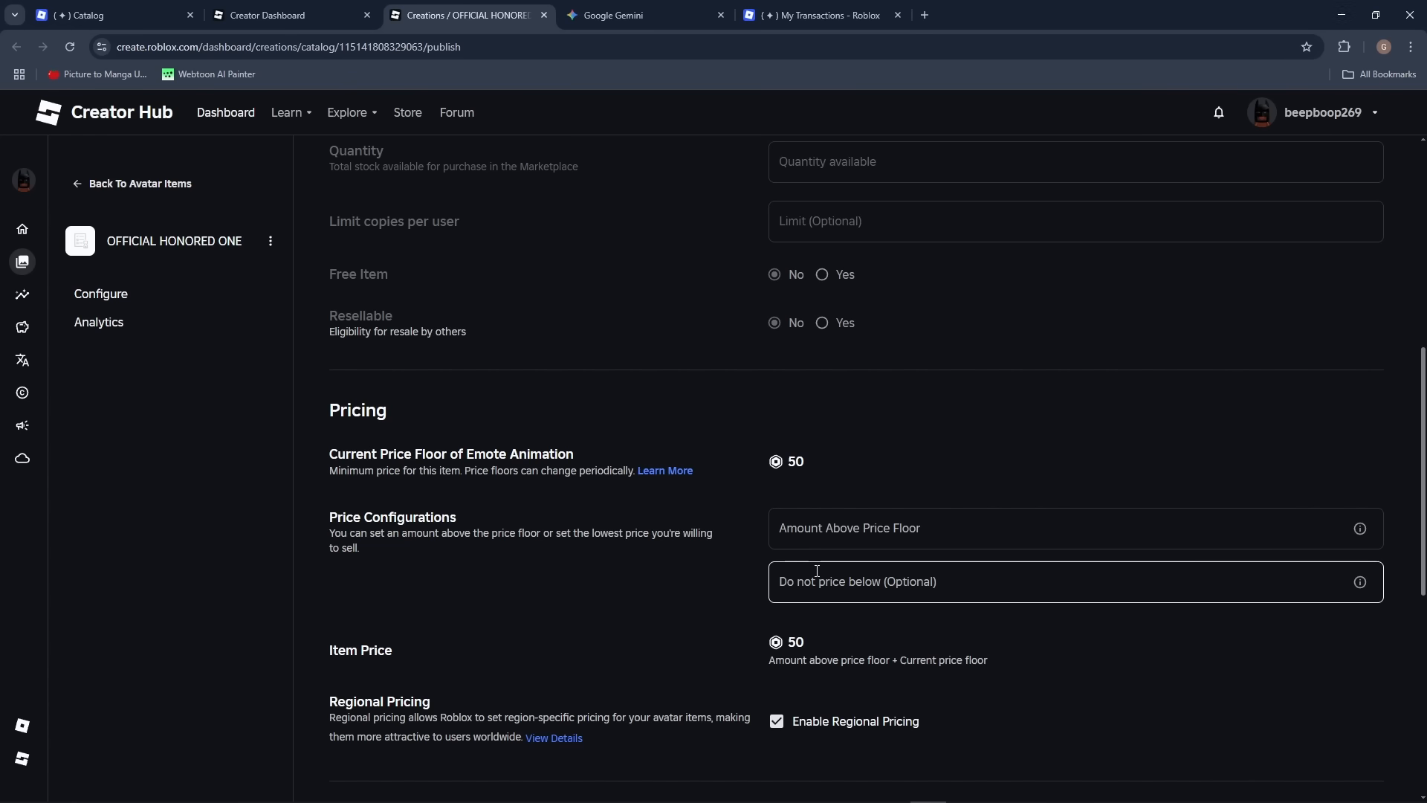
{"action": "scroll", "coordinate": [817, 570], "scroll_direction": "down", "scroll_amount": 2}
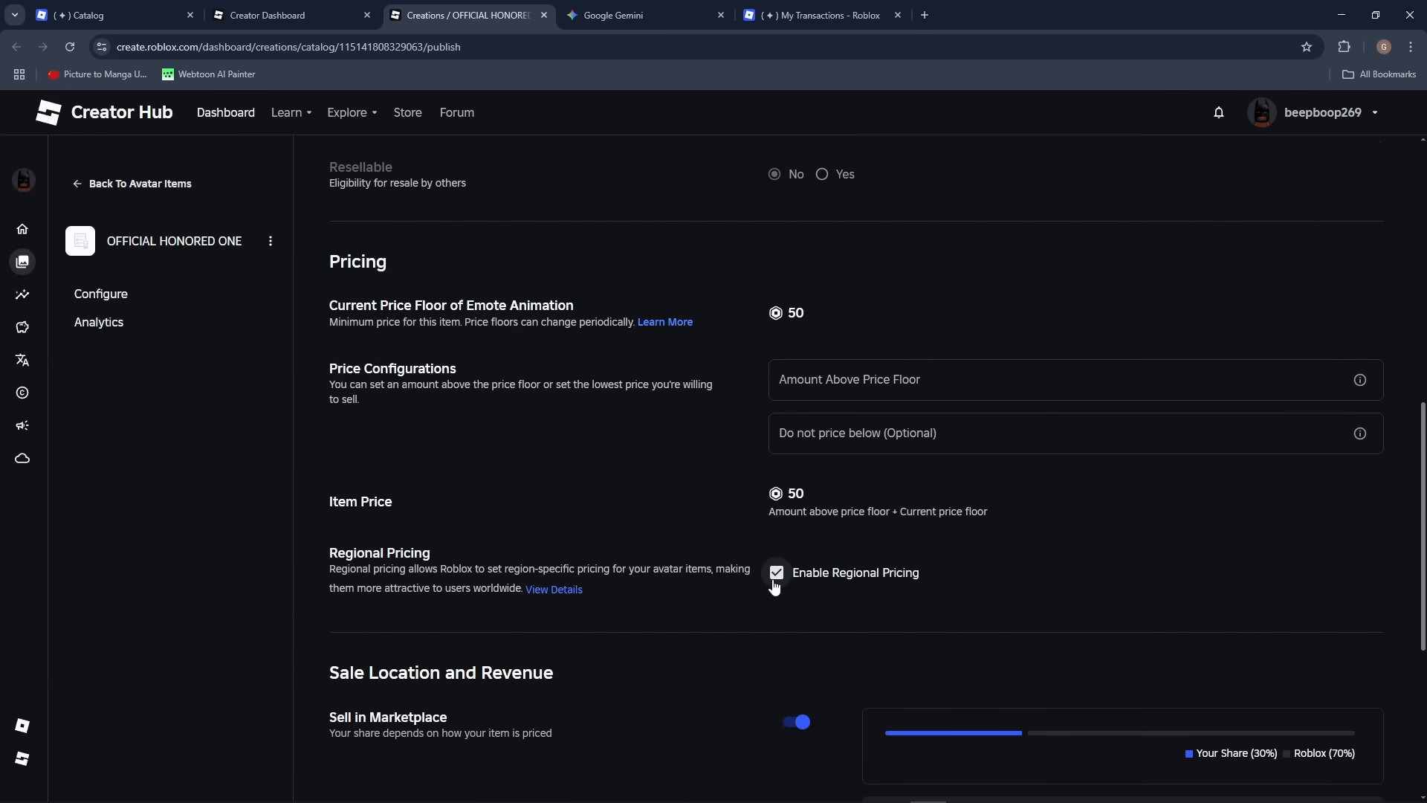
{"action": "left_click", "coordinate": [774, 579]}
Review the sale location and revenue shares, trying Specific Experiences before returning the experience locations to All Experiences
{"action": "scroll", "coordinate": [853, 567], "scroll_direction": "down", "scroll_amount": 3}
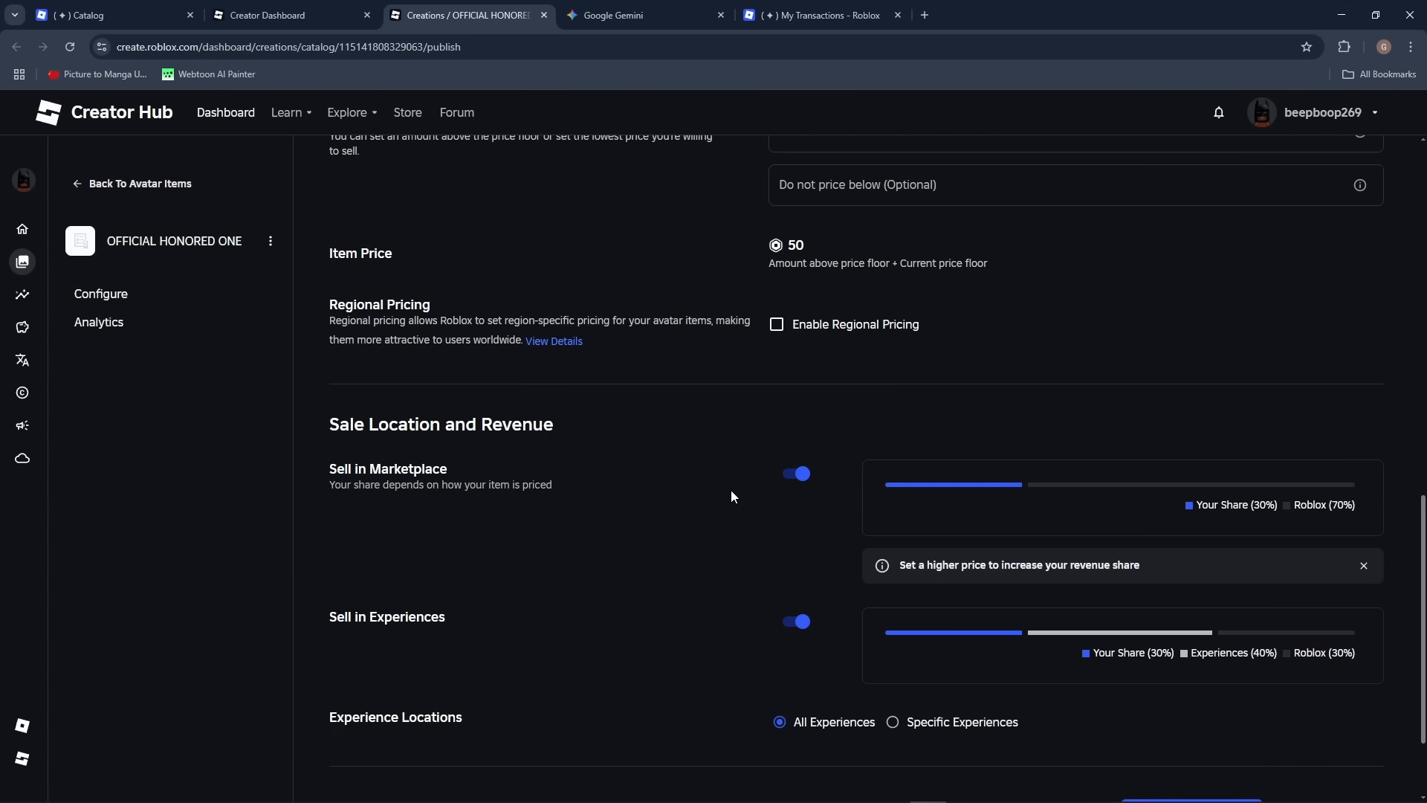
{"action": "scroll", "coordinate": [604, 495], "scroll_direction": "down", "scroll_amount": 2}
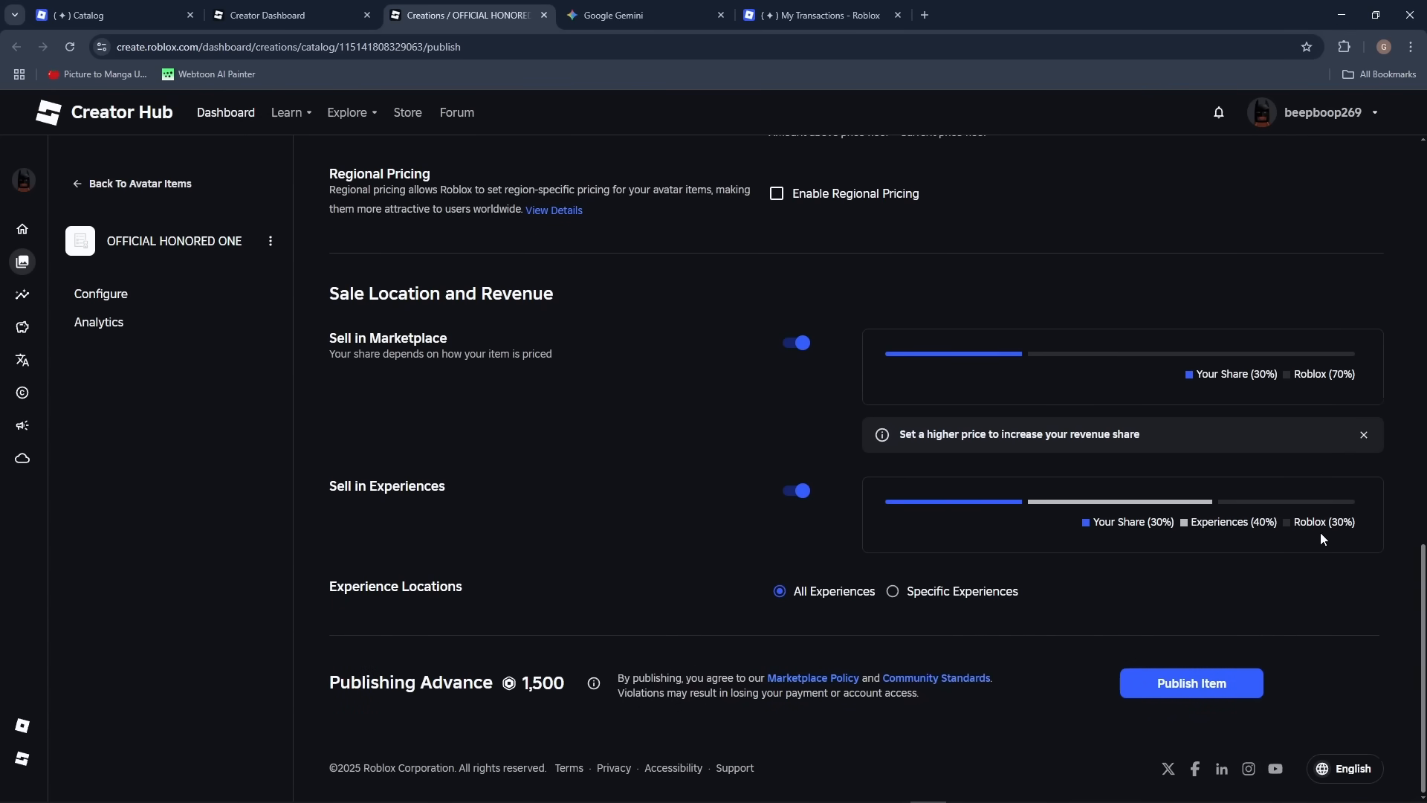
{"action": "scroll", "coordinate": [616, 432], "scroll_direction": "up", "scroll_amount": 3}
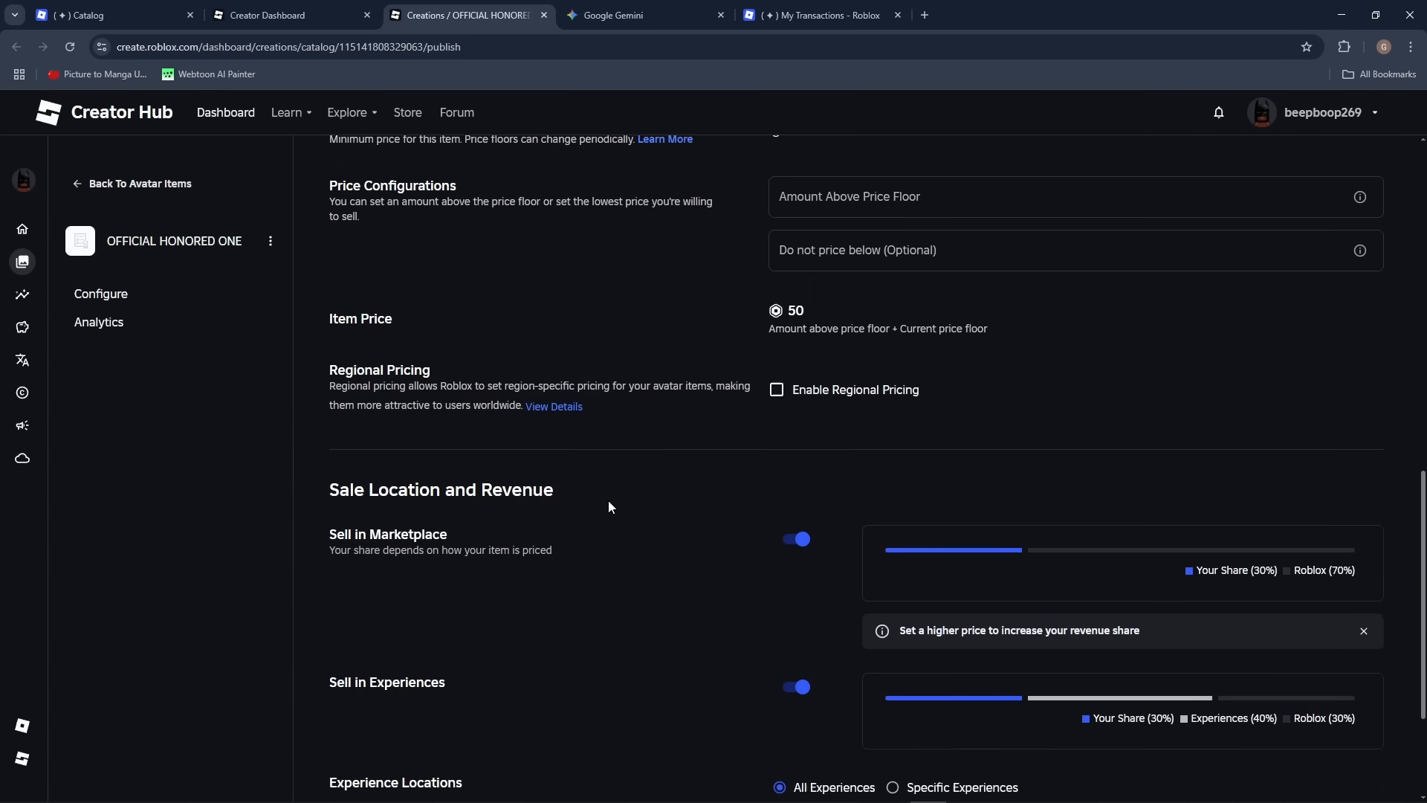
{"action": "scroll", "coordinate": [609, 507], "scroll_direction": "down", "scroll_amount": 3}
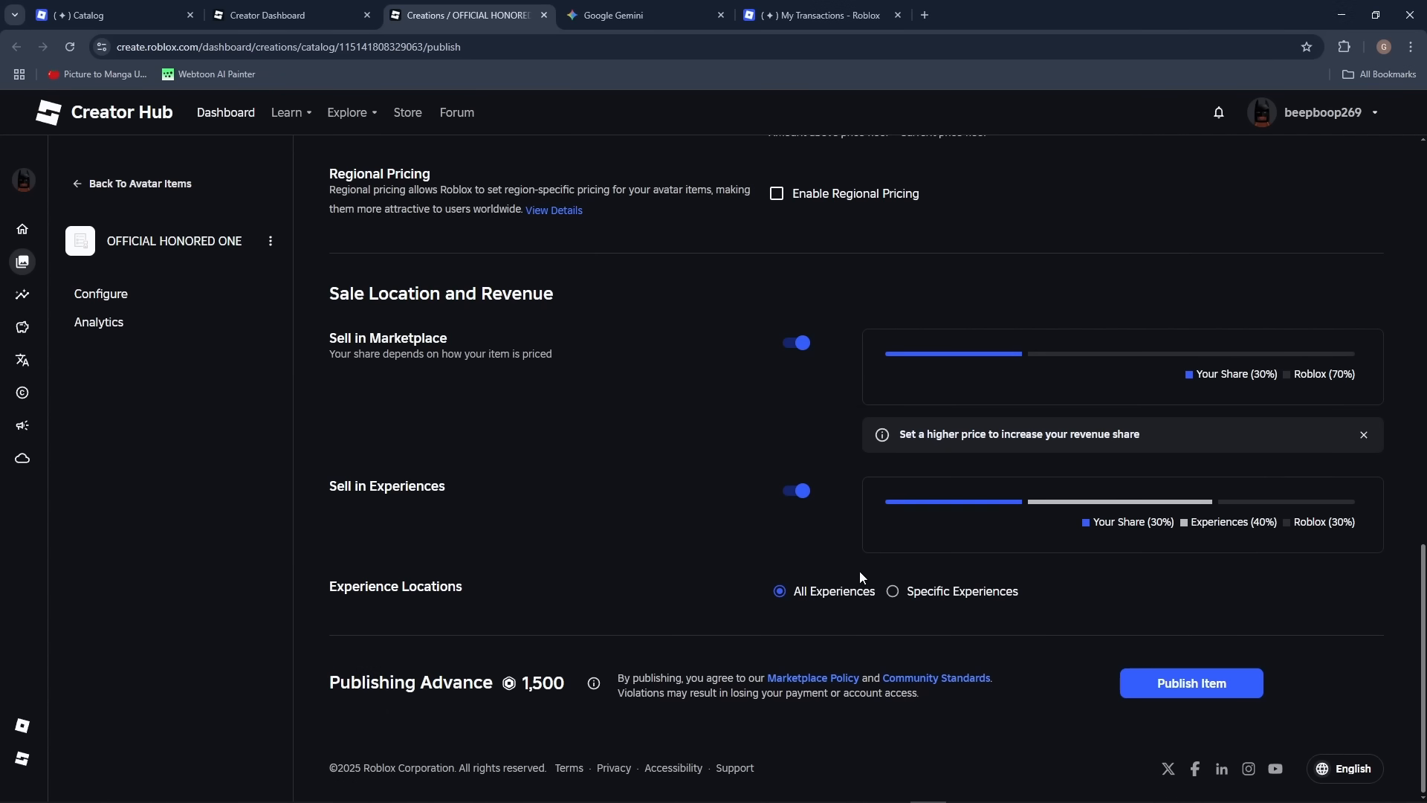
{"action": "left_click", "coordinate": [892, 591]}
{"action": "left_click", "coordinate": [779, 592]}
Check the 1,500 Robux publishing advance, try to pay and publish the emote as a Non-Limited item, and dismiss the resulting dialog
{"action": "left_click_drag", "start_coordinate": [566, 679], "coordinate": [524, 681]}
{"action": "left_click", "coordinate": [1181, 684]}
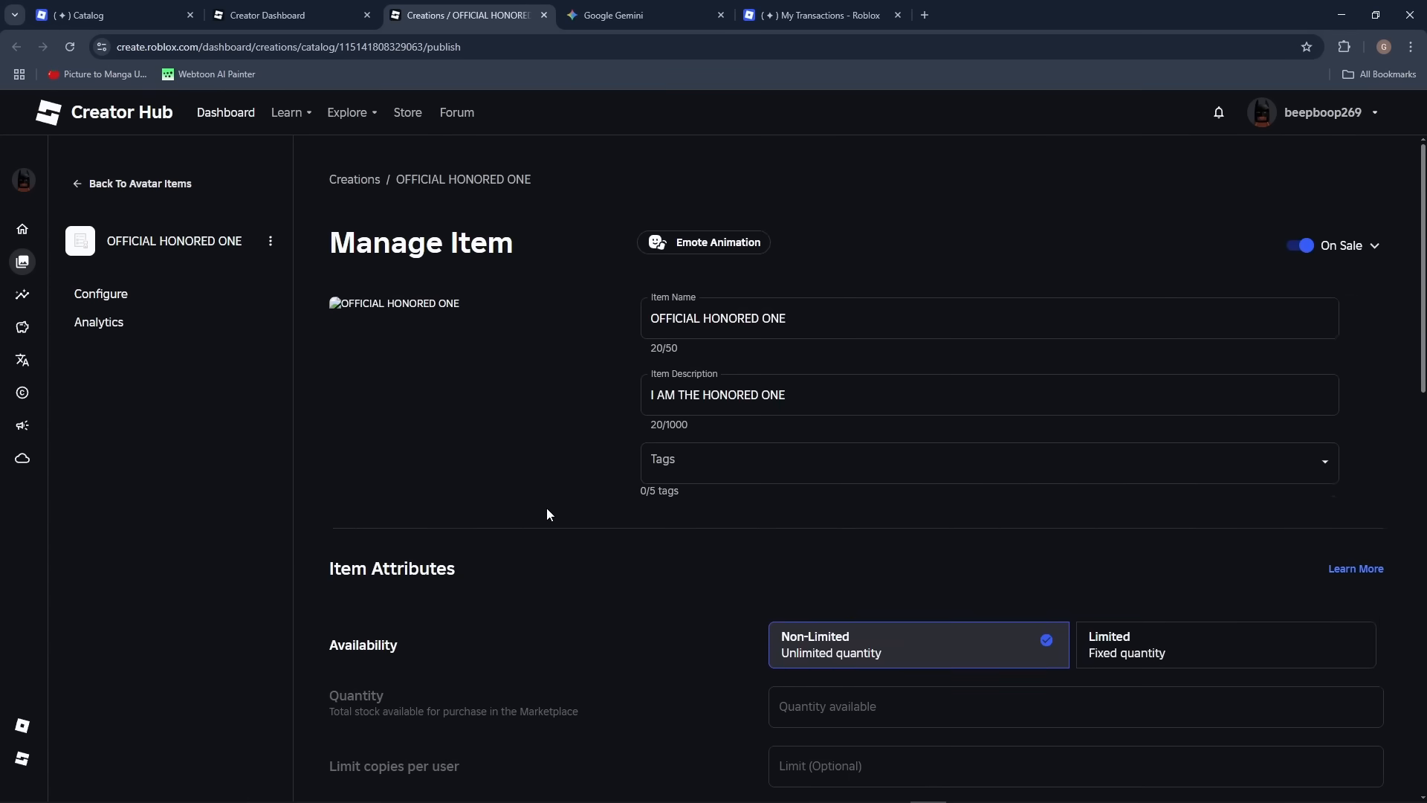
{"action": "scroll", "coordinate": [546, 514], "scroll_direction": "down", "scroll_amount": 15}
{"action": "left_click", "coordinate": [1166, 682]}
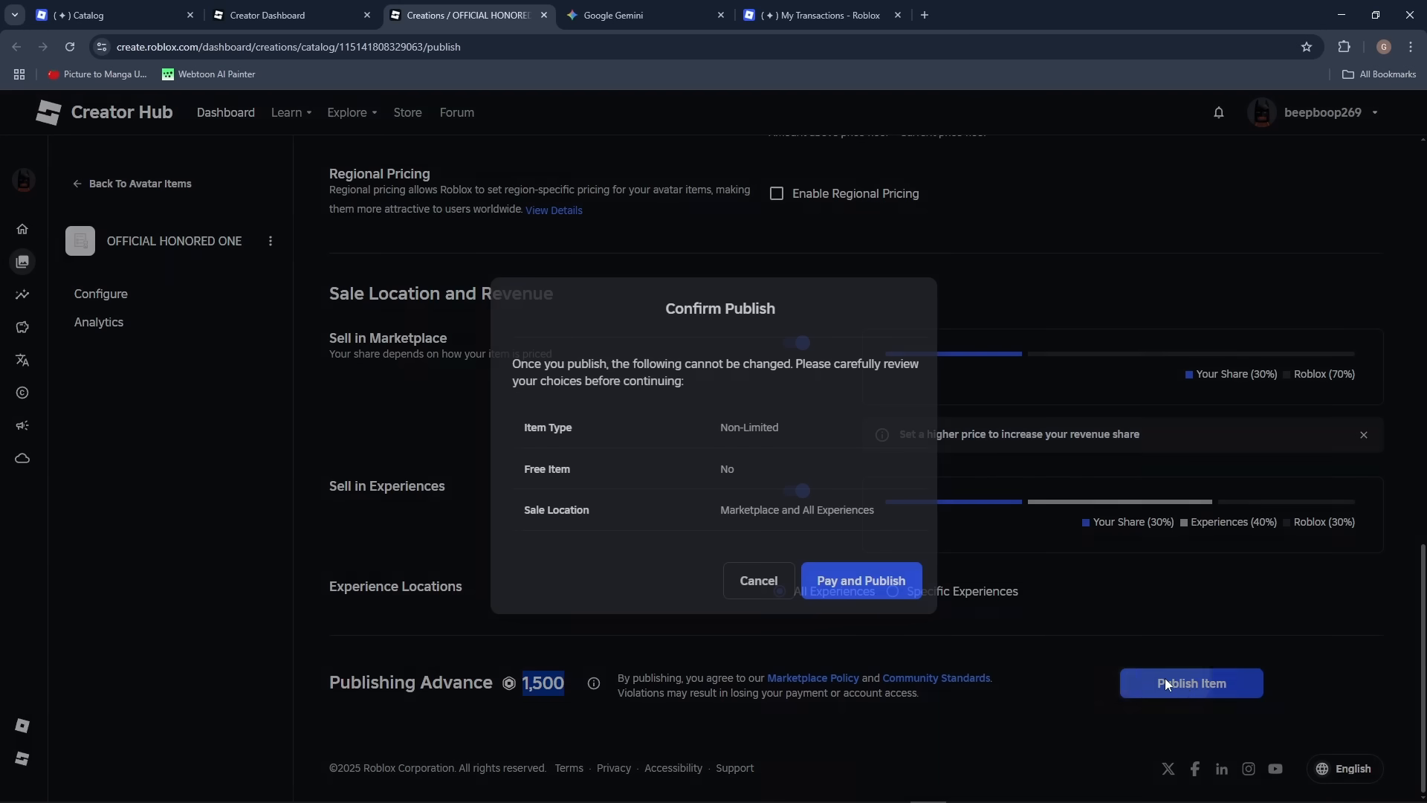
{"action": "left_click", "coordinate": [869, 593]}
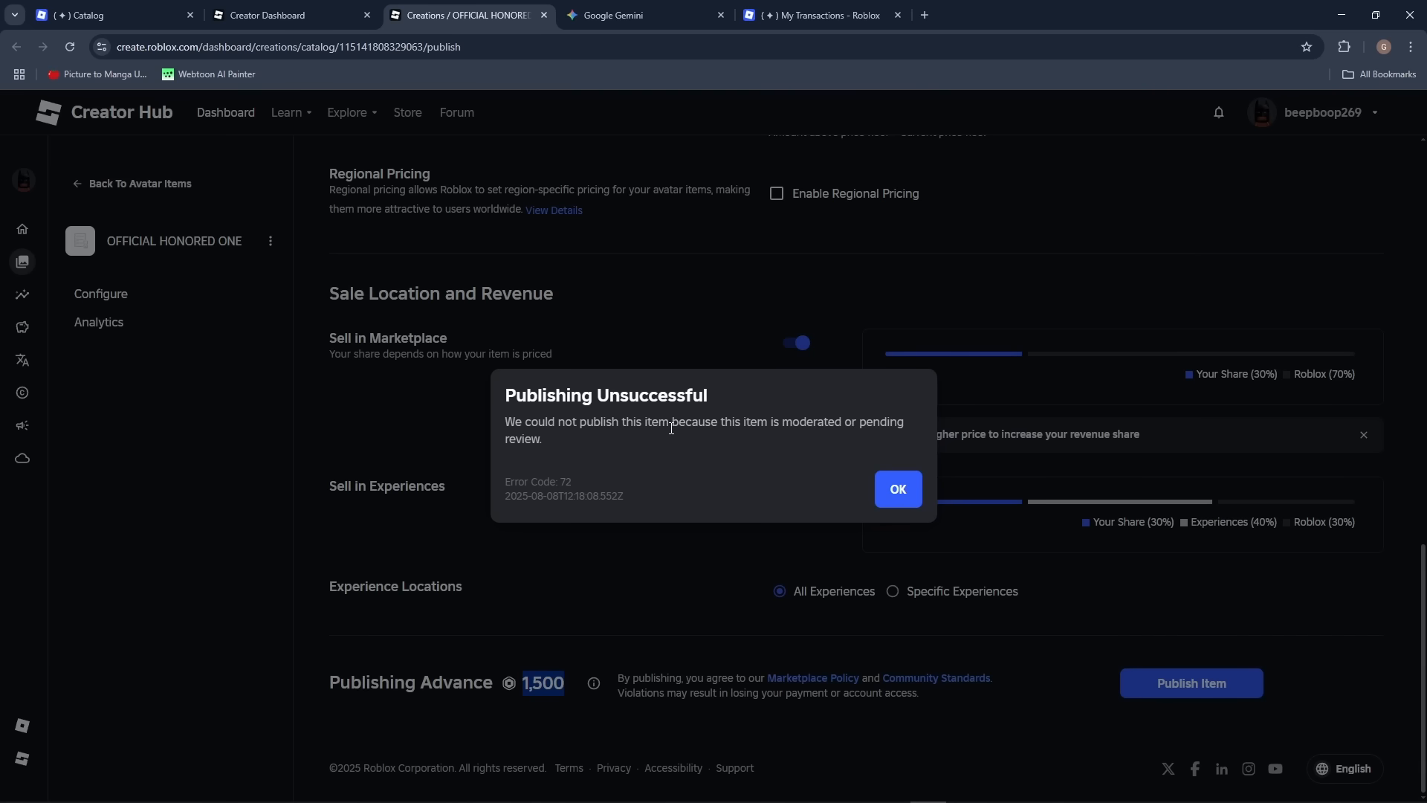
{"action": "left_click", "coordinate": [899, 488]}
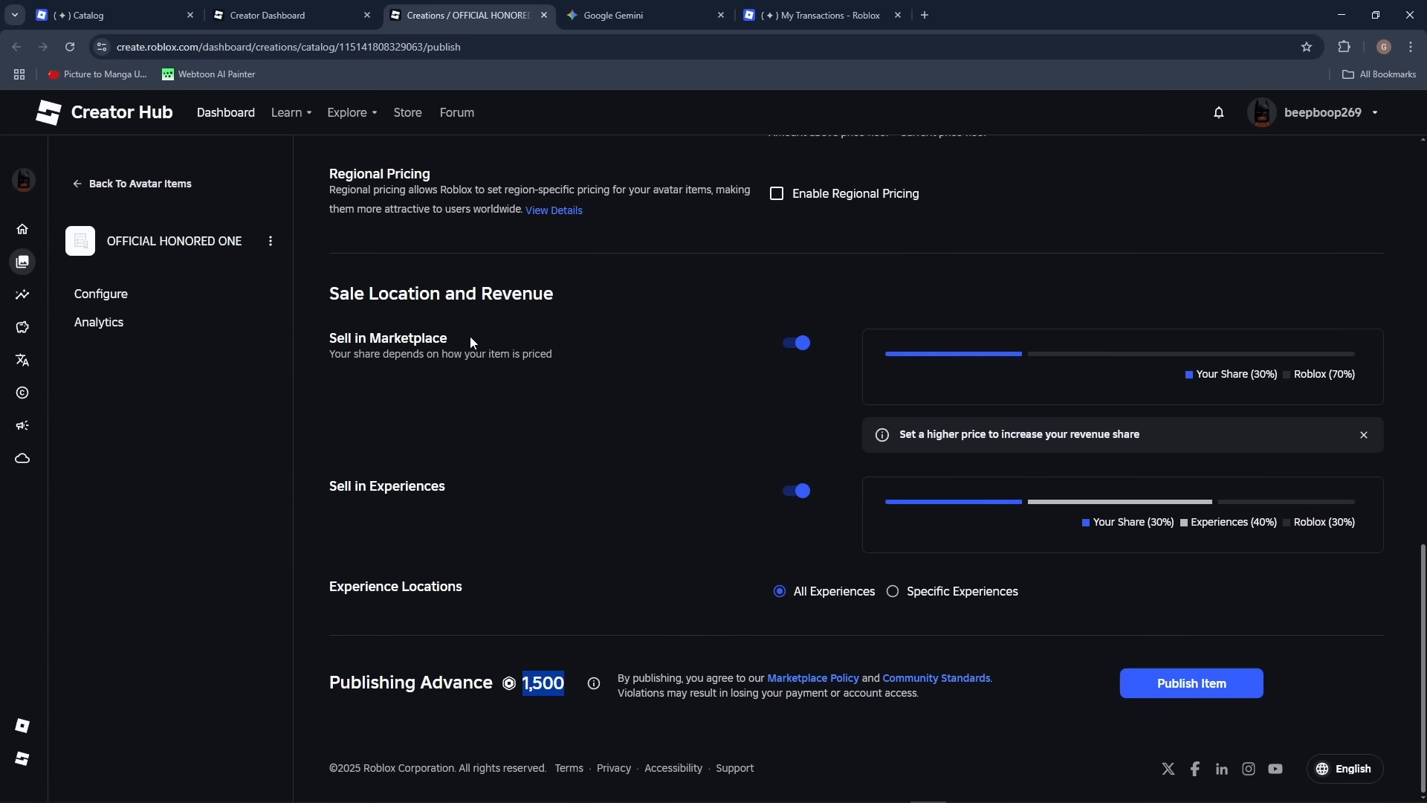
{"action": "scroll", "coordinate": [627, 559], "scroll_direction": "up", "scroll_amount": 12}
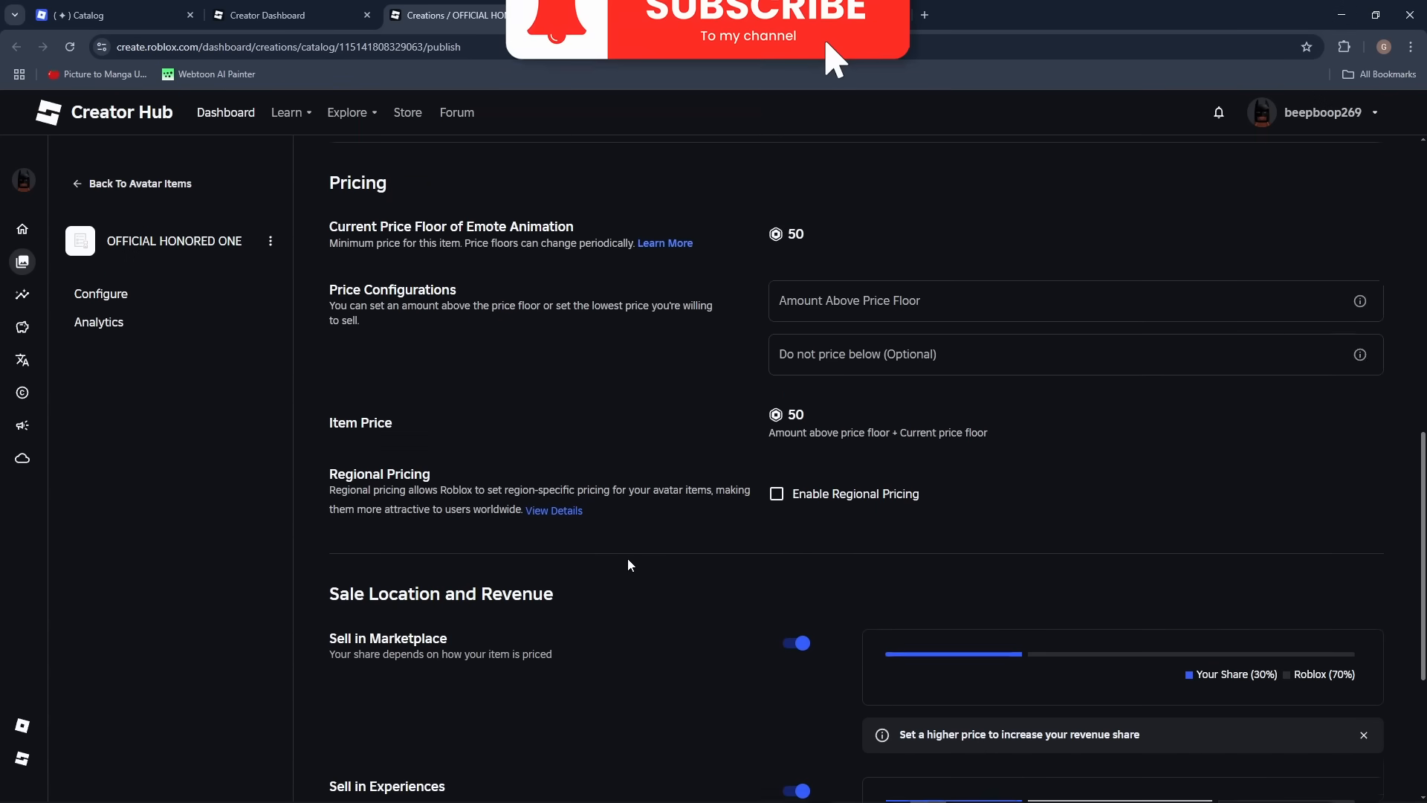
{"action": "scroll", "coordinate": [630, 565], "scroll_direction": "up", "scroll_amount": 4}
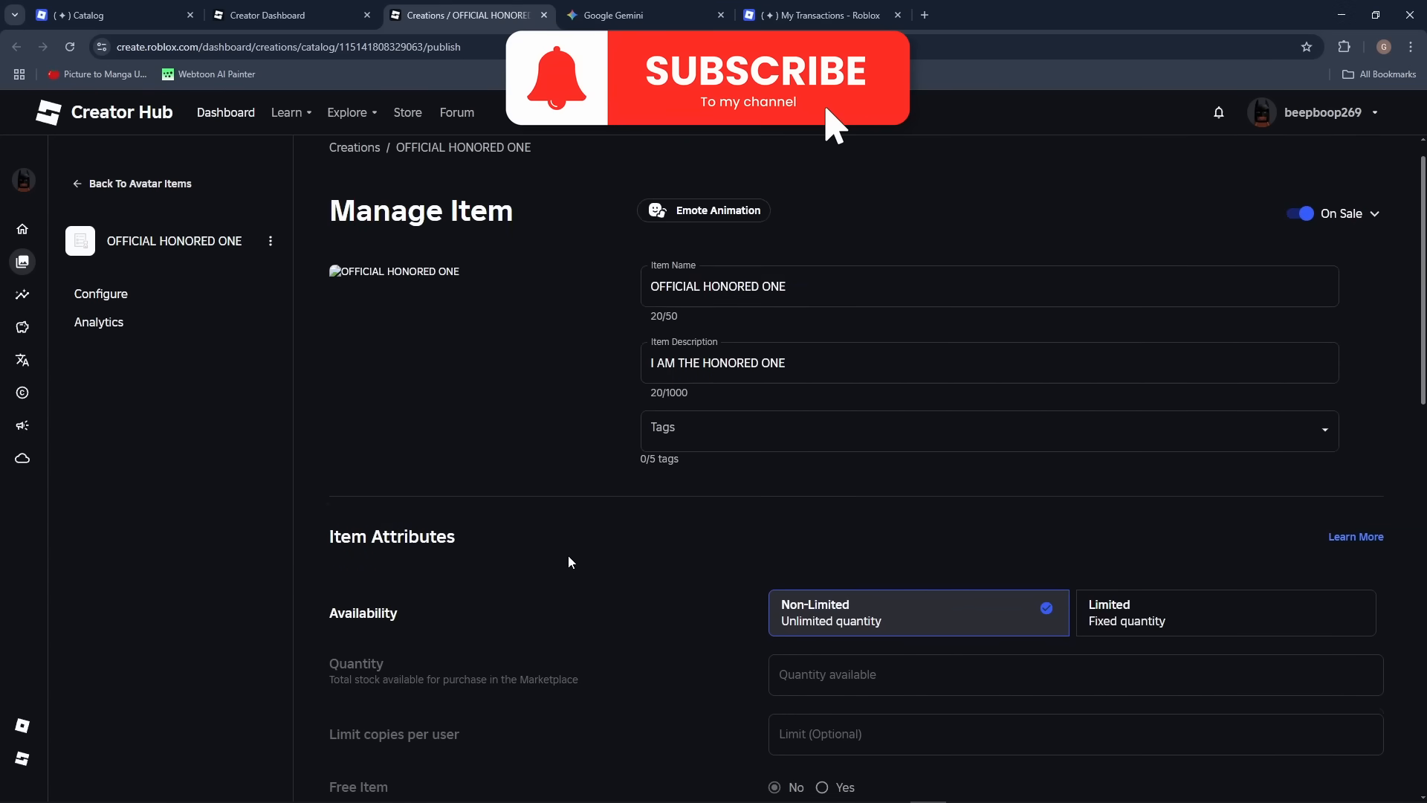